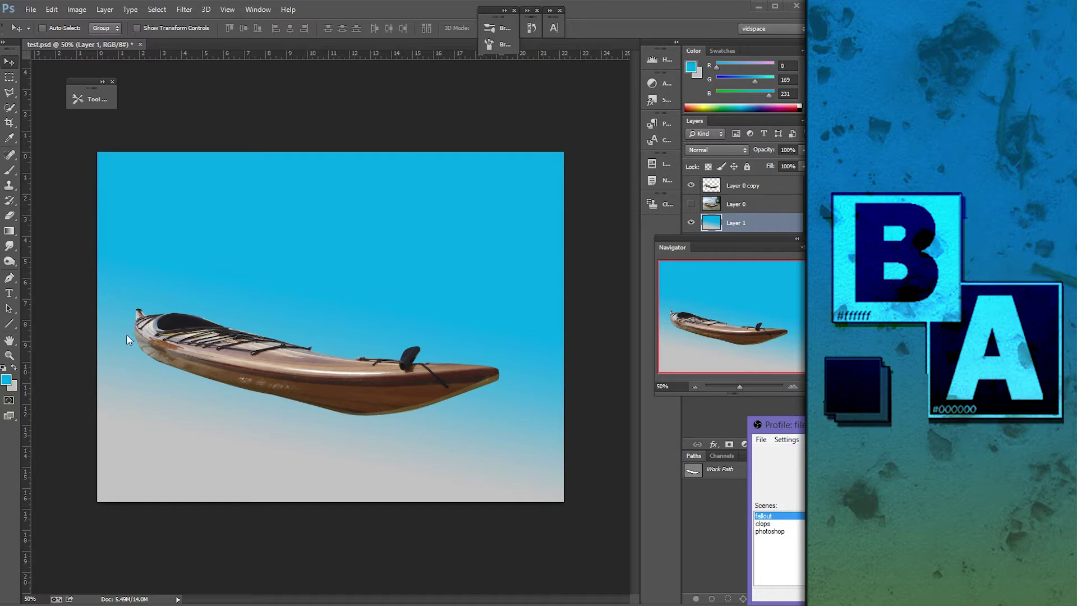
# - Create a new RGB U.S. Paper Letter document, 8.5 x 11 inches at 300 ppi
pyautogui.click(126, 335)
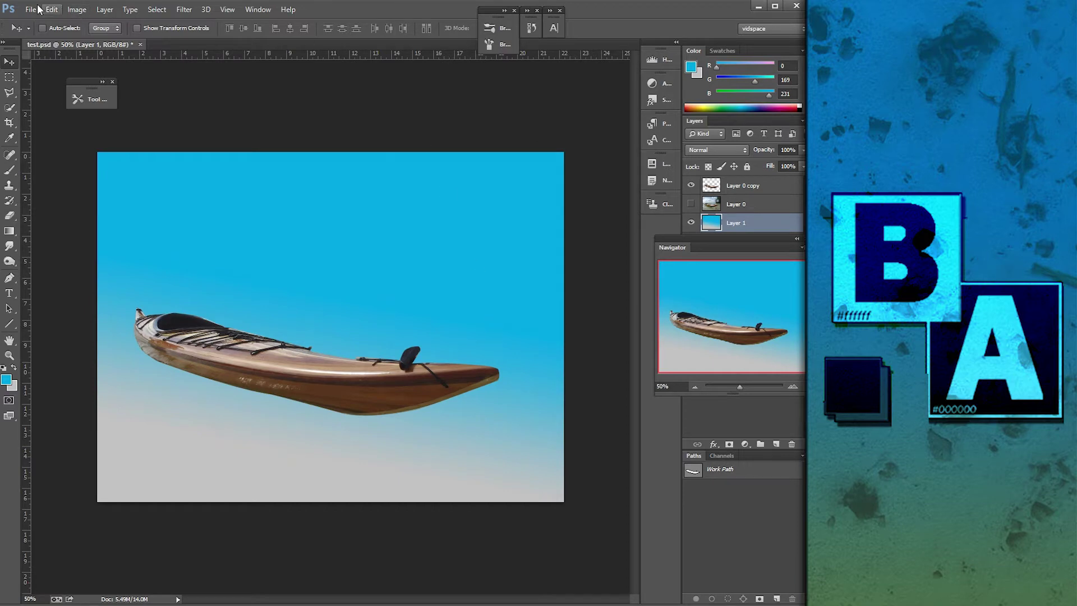
pyautogui.click(31, 9)
pyautogui.click(39, 21)
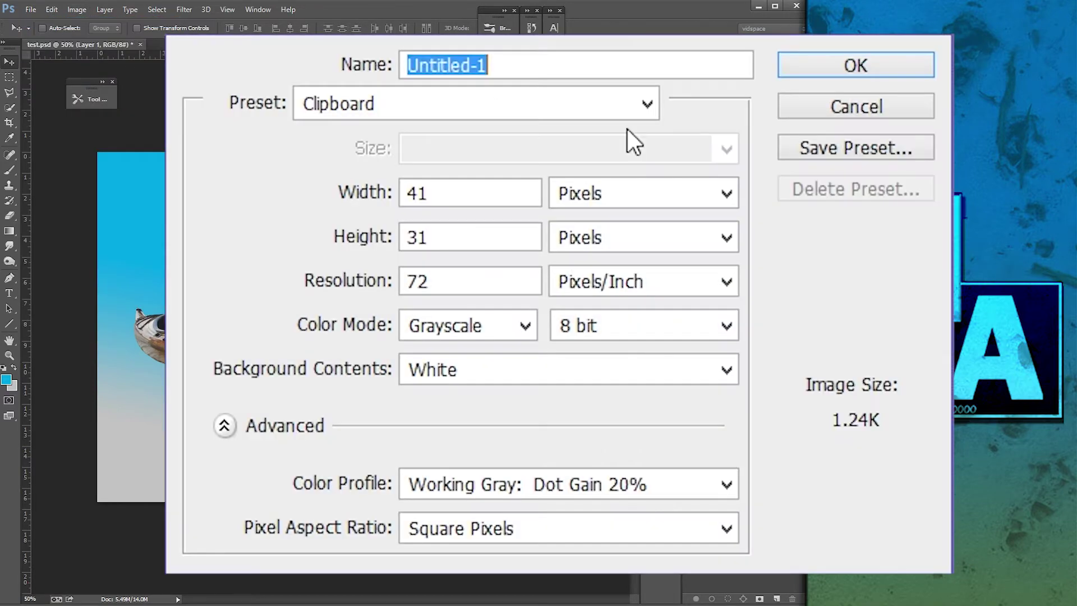
pyautogui.click(526, 335)
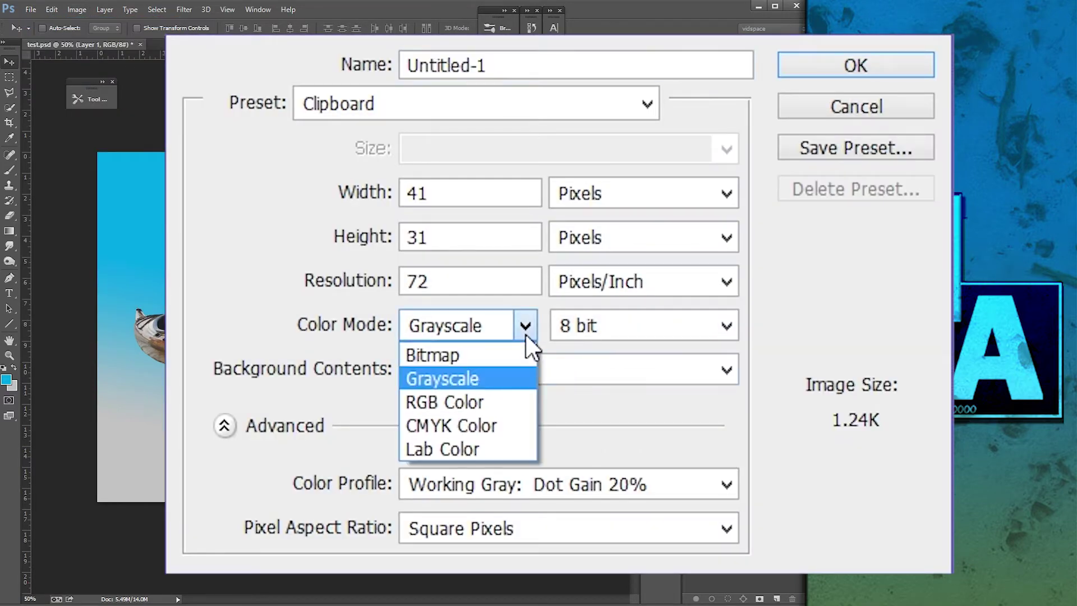
pyautogui.click(487, 404)
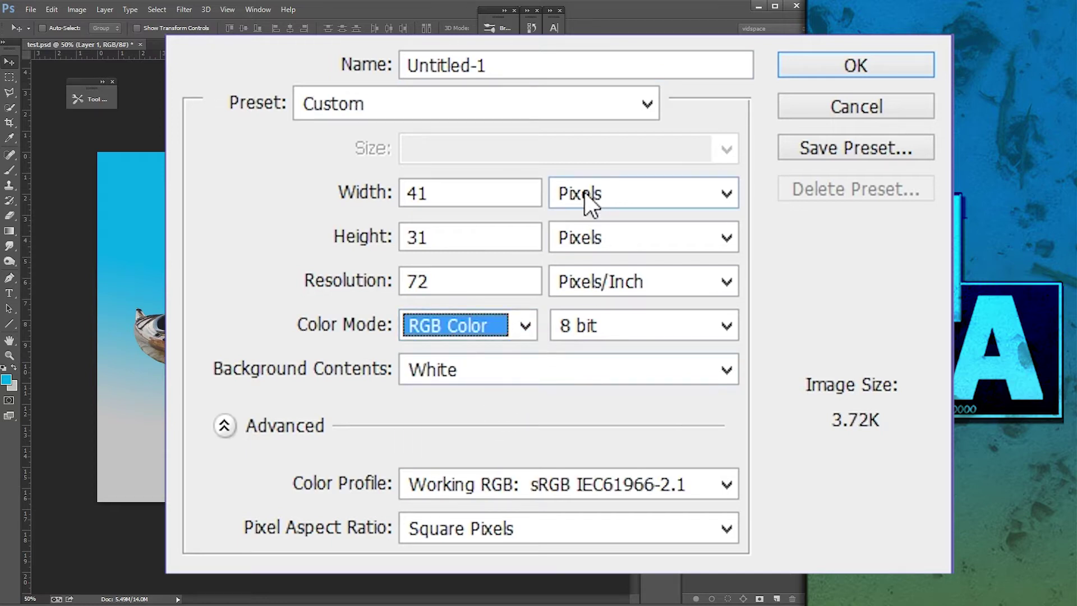
pyautogui.click(648, 104)
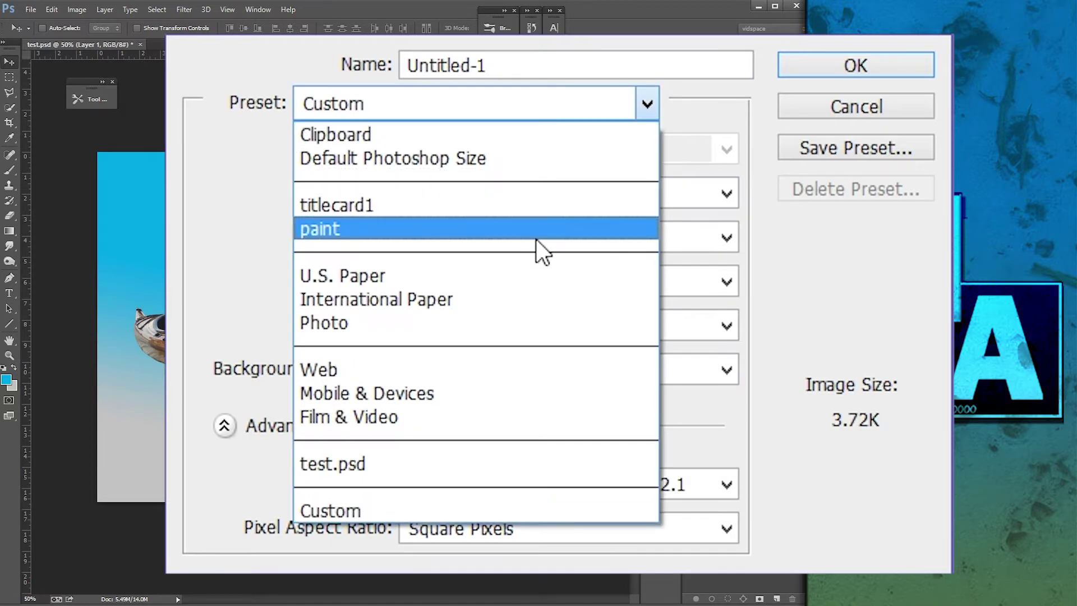
pyautogui.click(528, 277)
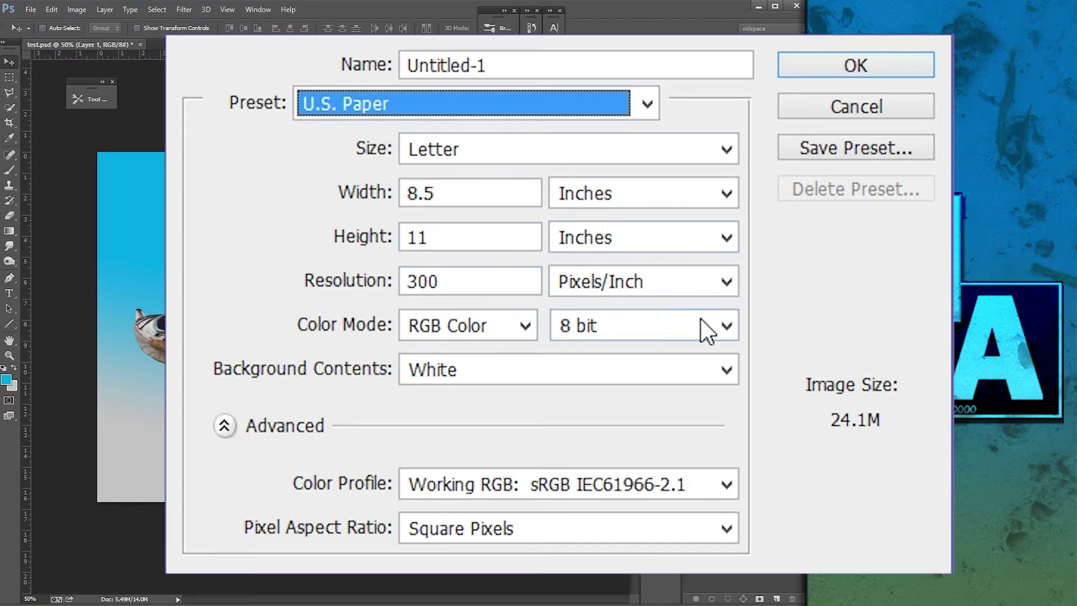
pyautogui.click(865, 74)
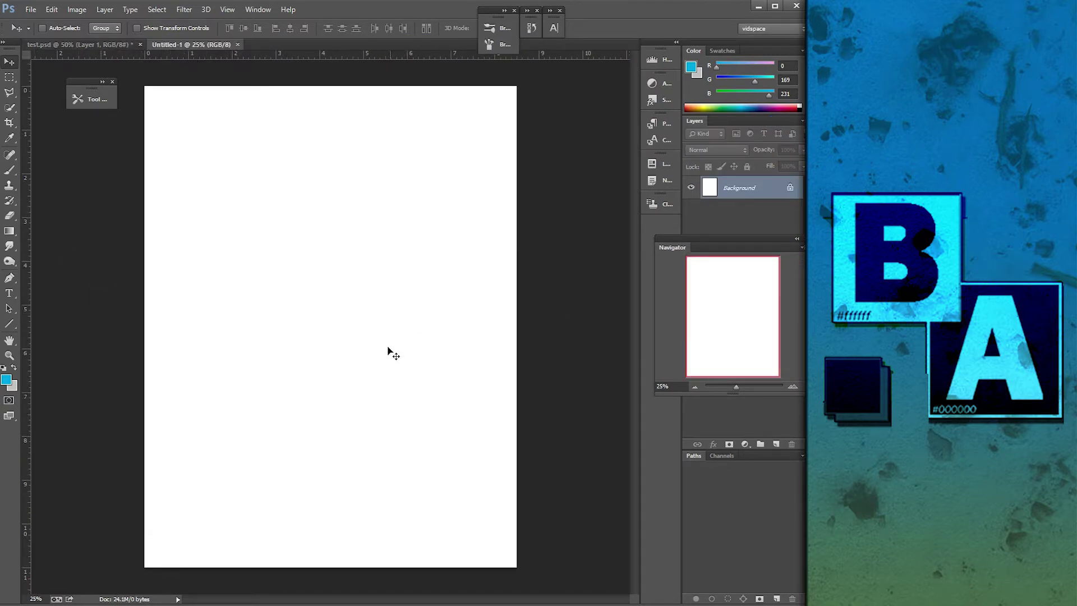
pyautogui.click(31, 10)
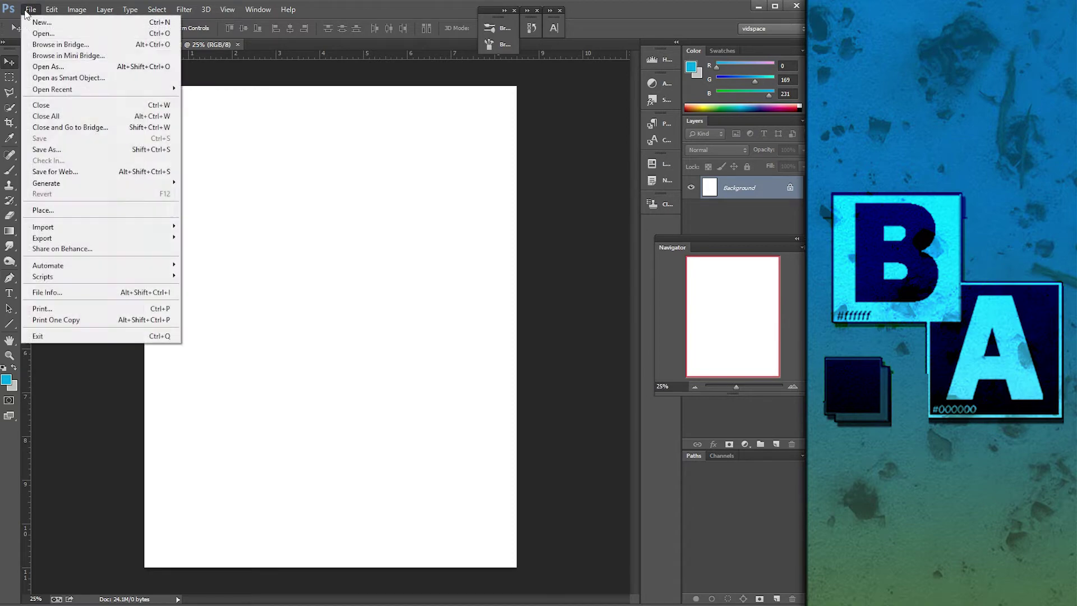
# - Place the dadpen.jpg kayak photo onto the blank page
pyautogui.click(54, 211)
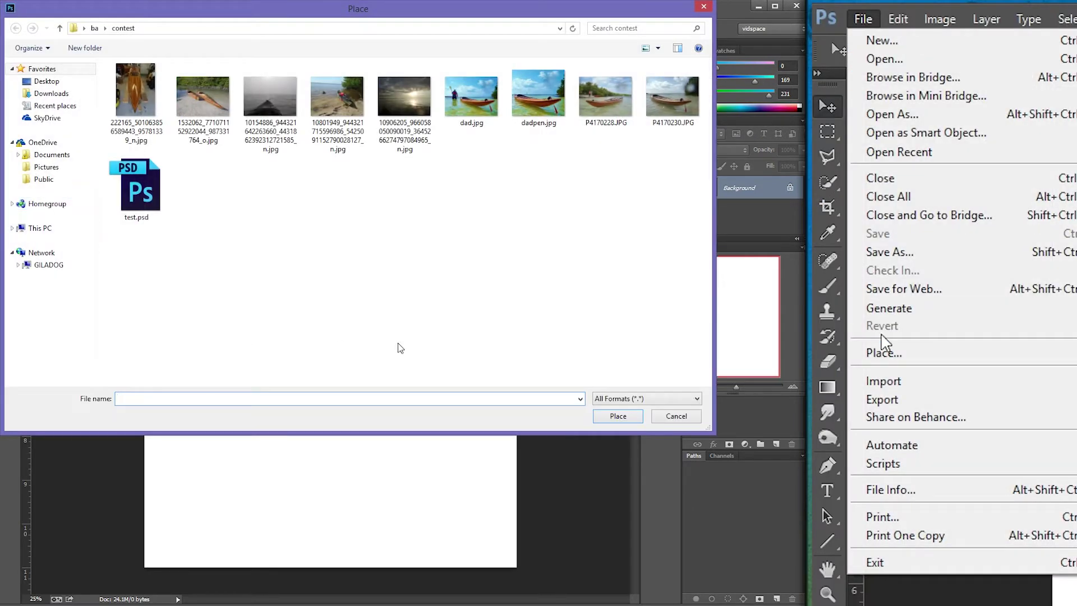
pyautogui.click(544, 109)
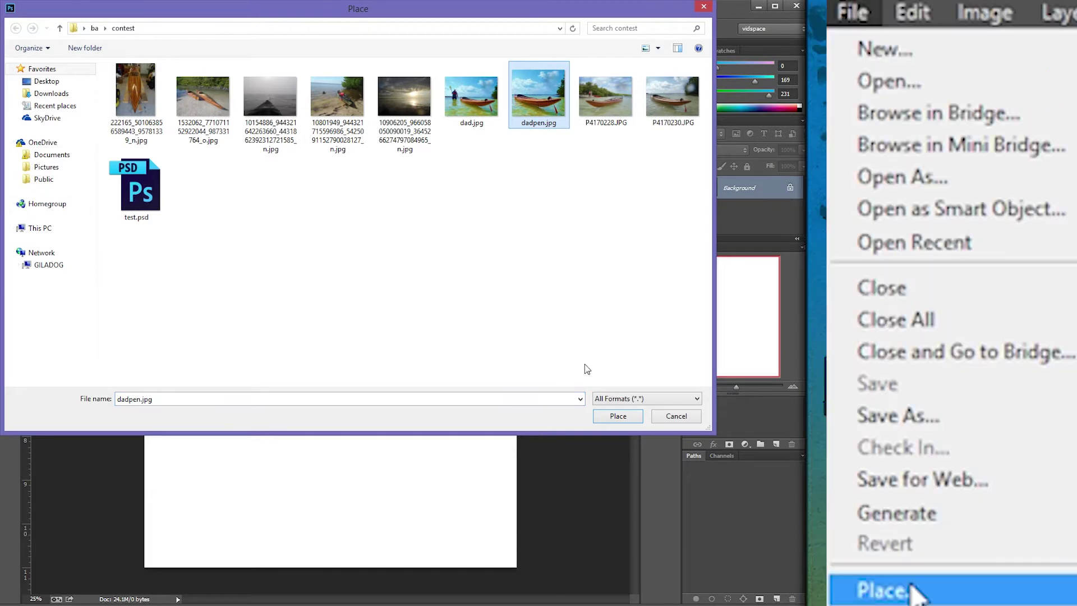
pyautogui.click(609, 420)
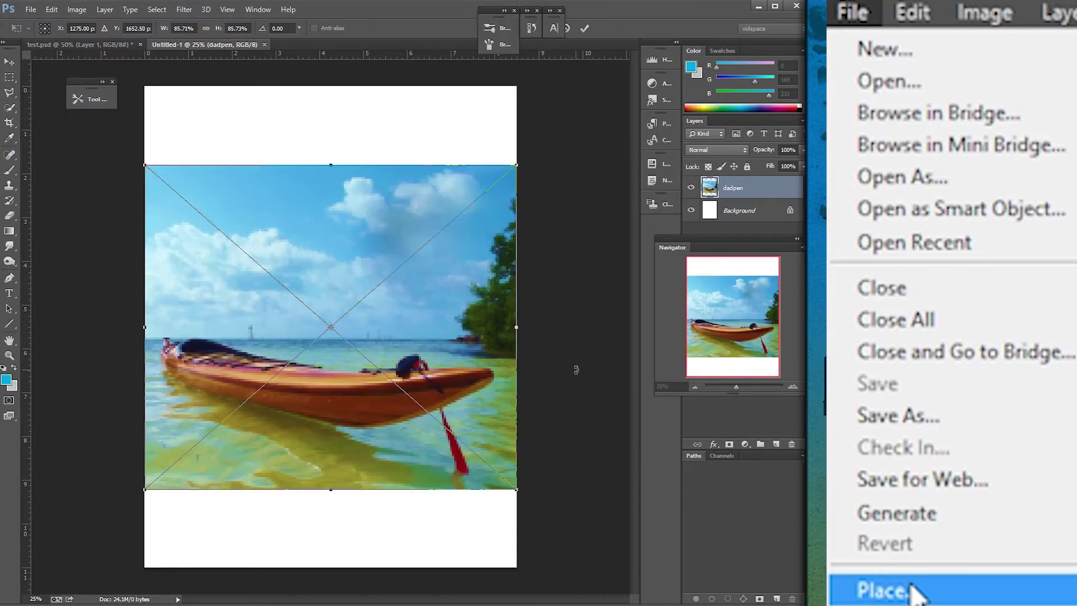
# - Scale the photo to about 82% and position it across the page's middle
pyautogui.moveTo(486, 266); pyautogui.dragTo(483, 261)
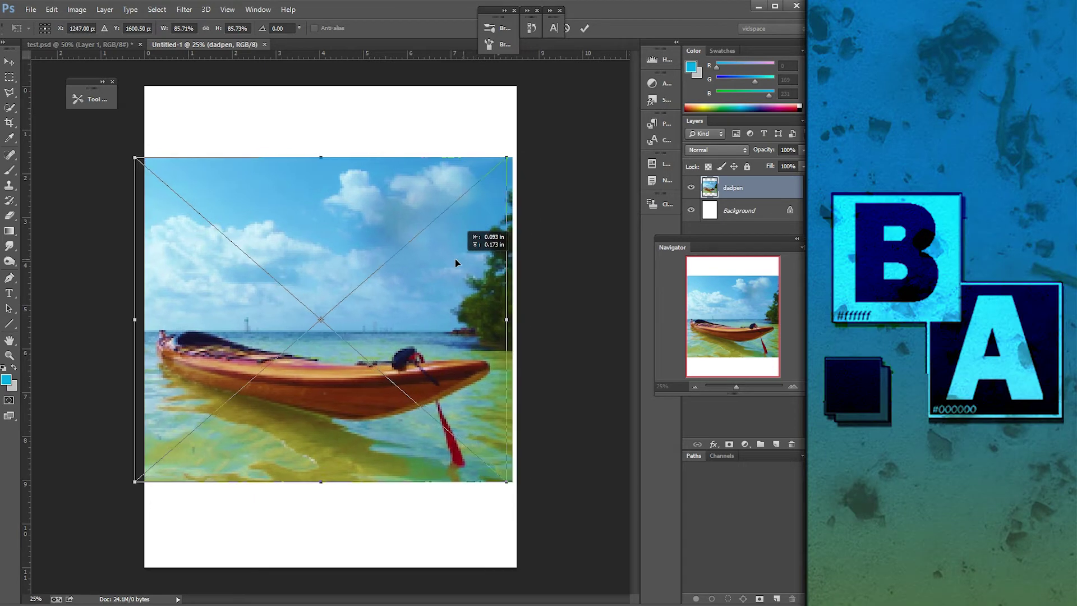
pyautogui.moveTo(484, 258); pyautogui.dragTo(455, 271)
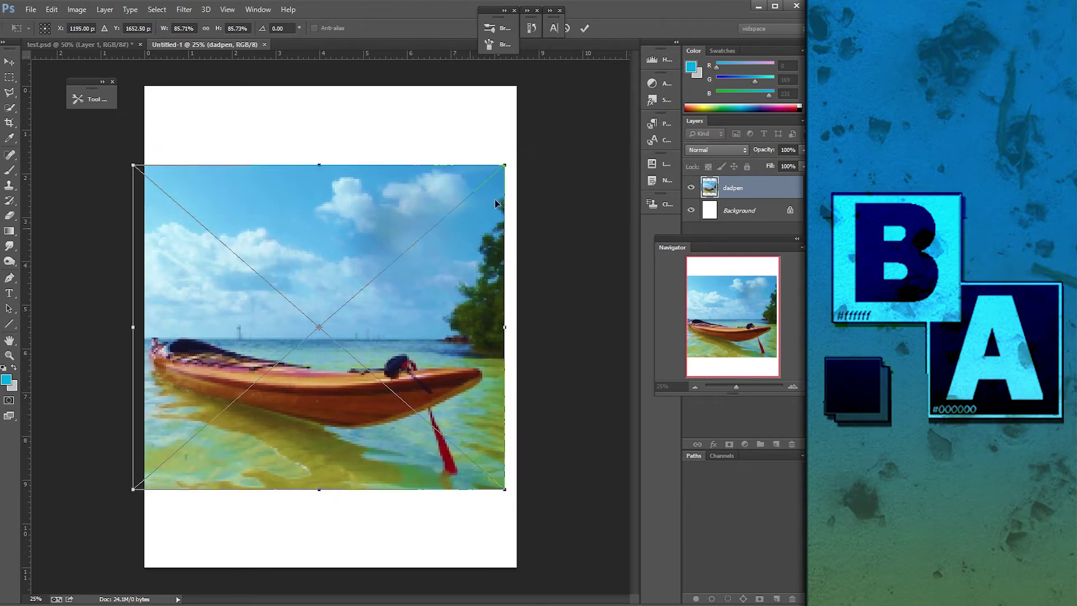
pyautogui.moveTo(508, 163)
pyautogui.mouseDown()
pyautogui.moveTo(462, 230)
pyautogui.moveTo(751, 104)
pyautogui.moveTo(526, 200)
pyautogui.mouseUp()
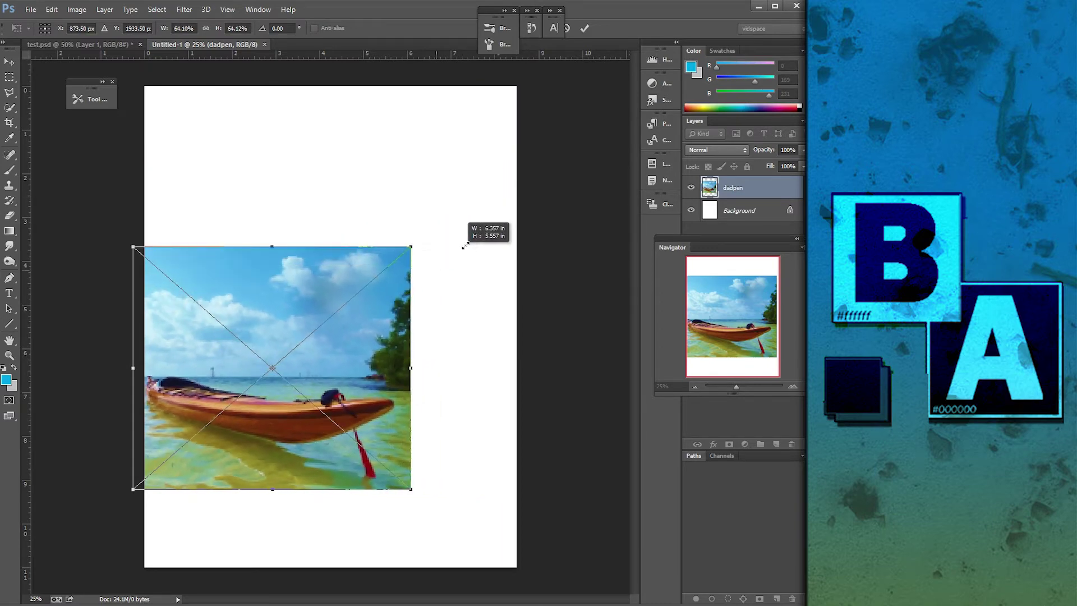
pyautogui.moveTo(526, 201); pyautogui.dragTo(521, 205)
pyautogui.moveTo(439, 304); pyautogui.dragTo(446, 304)
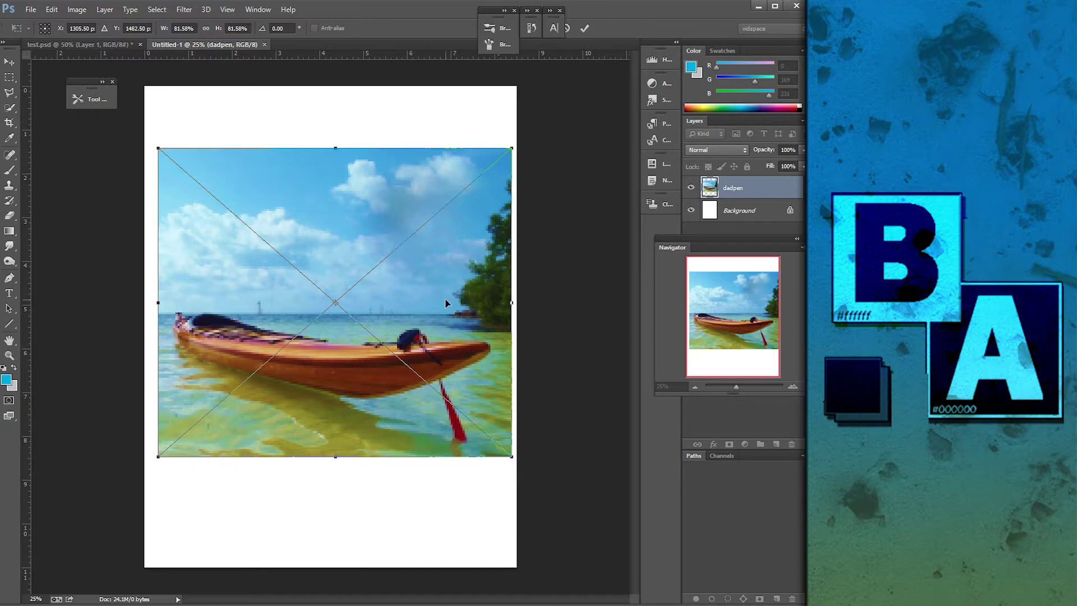
pyautogui.press('Return')
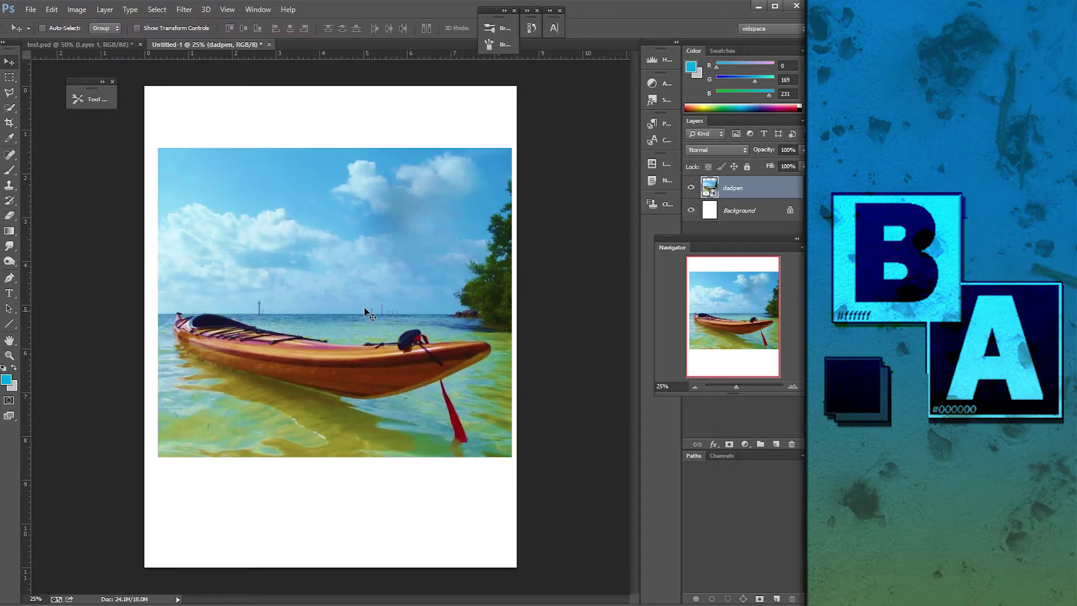
pyautogui.moveTo(381, 244)
pyautogui.mouseDown()
pyautogui.moveTo(377, 301)
pyautogui.moveTo(380, 239)
pyautogui.mouseUp()
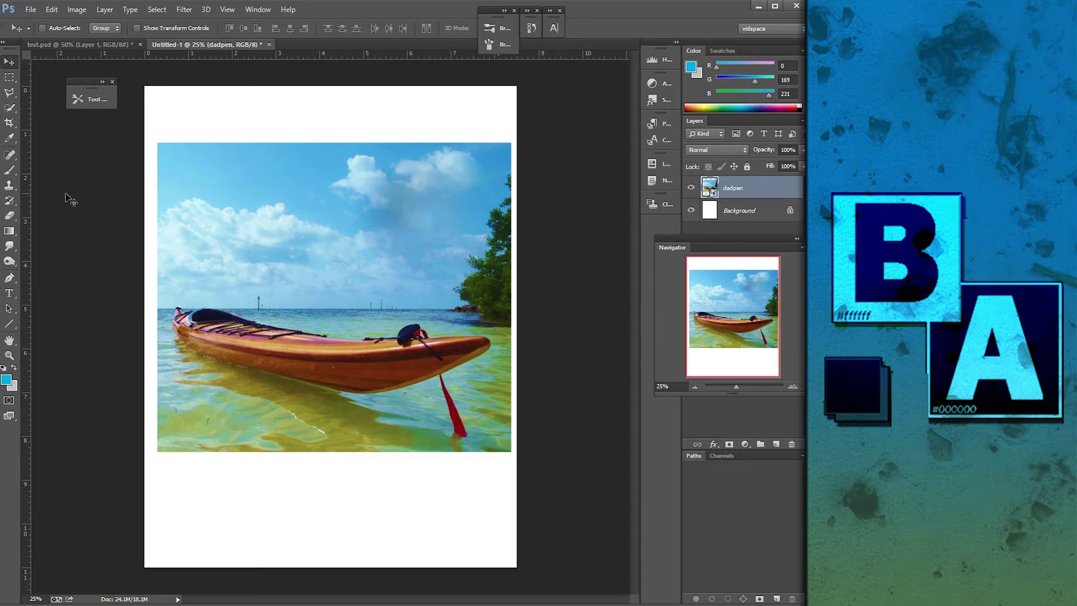
# - Trace a rough Polygonal Lasso selection around the kayak
pyautogui.click(10, 93)
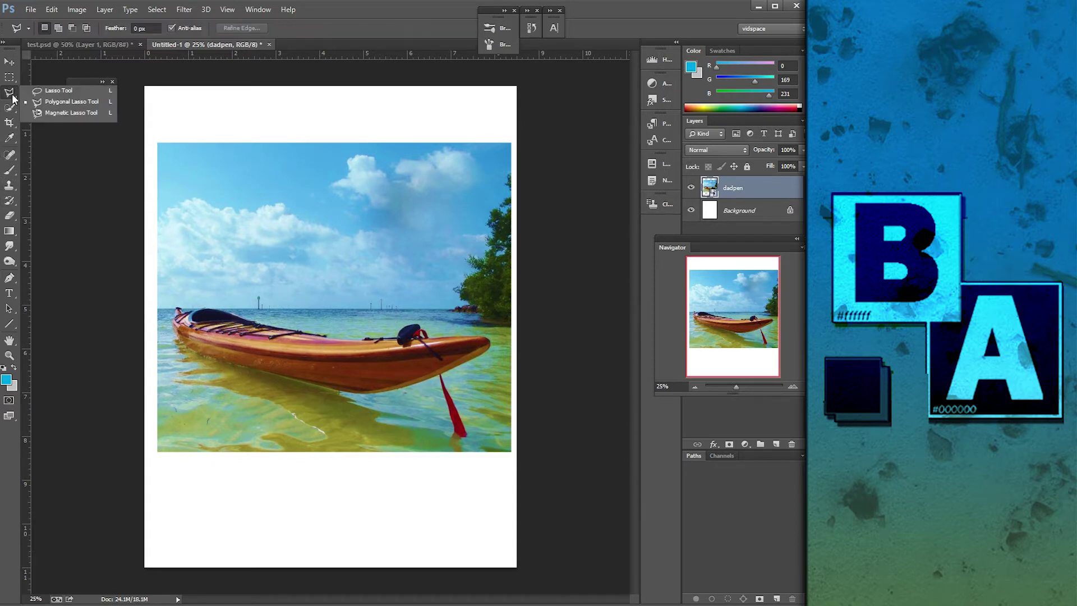
pyautogui.click(65, 103)
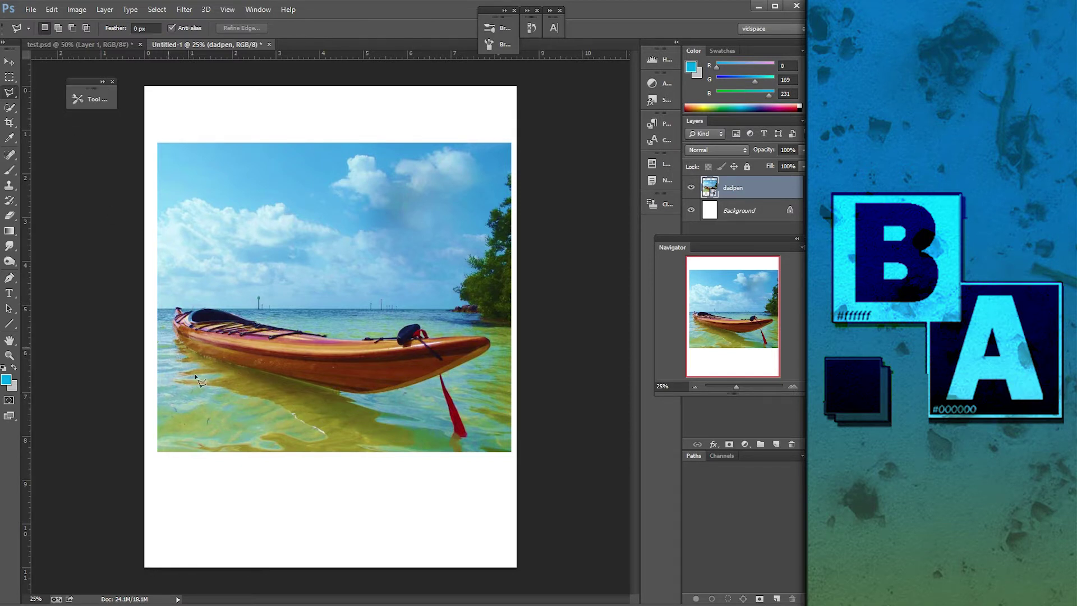
pyautogui.click(369, 419)
pyautogui.click(501, 368)
pyautogui.click(496, 294)
pyautogui.click(263, 277)
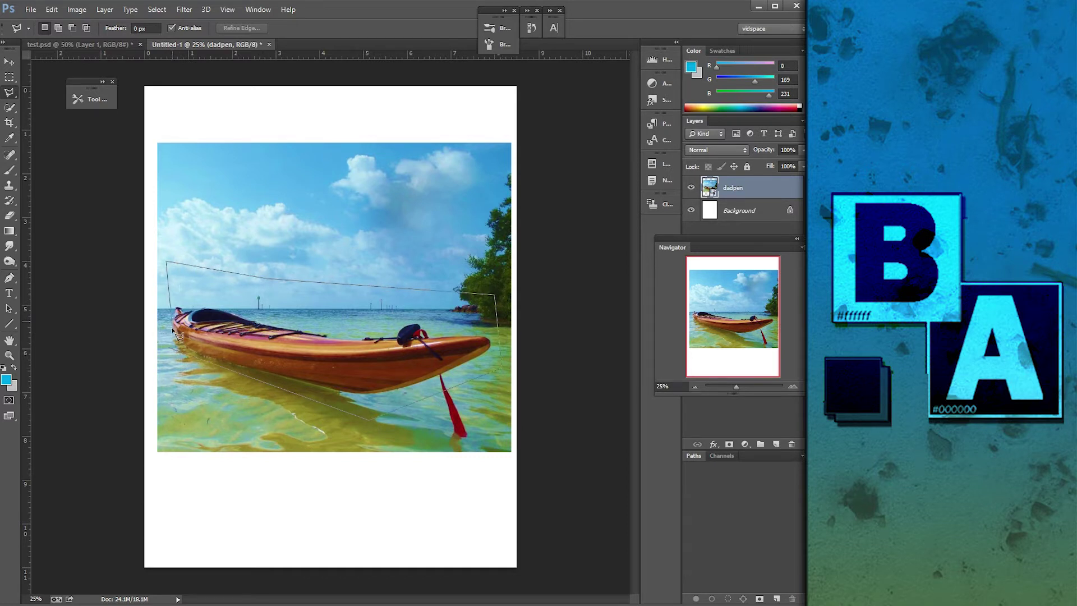
pyautogui.click(170, 348)
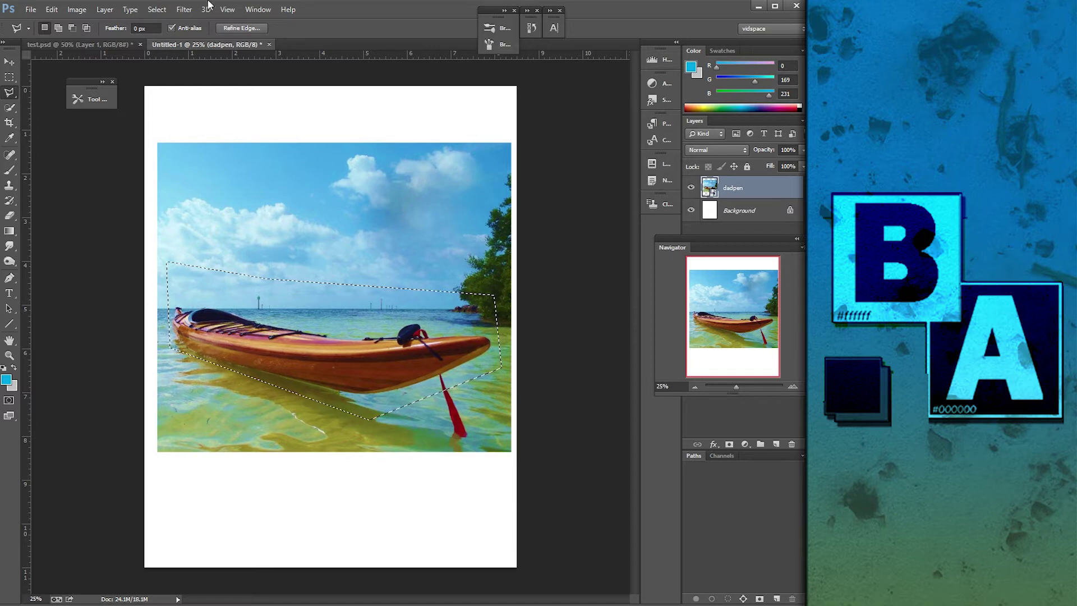
# - Attempt to delete the selected area and dismiss the smart-object error
pyautogui.click(157, 9)
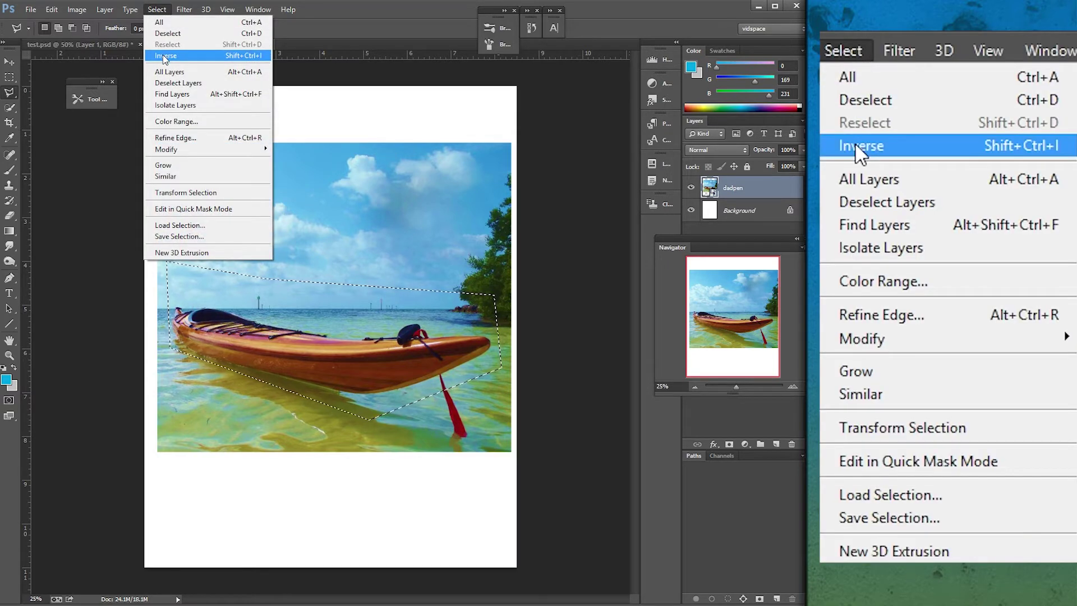
pyautogui.click(415, 318)
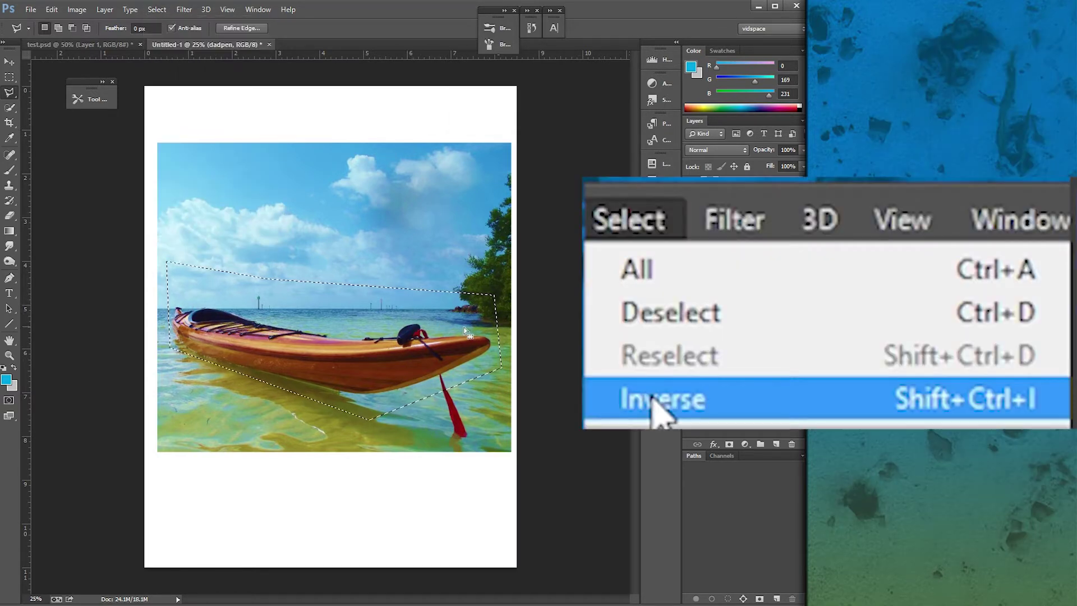
pyautogui.press('Delete')
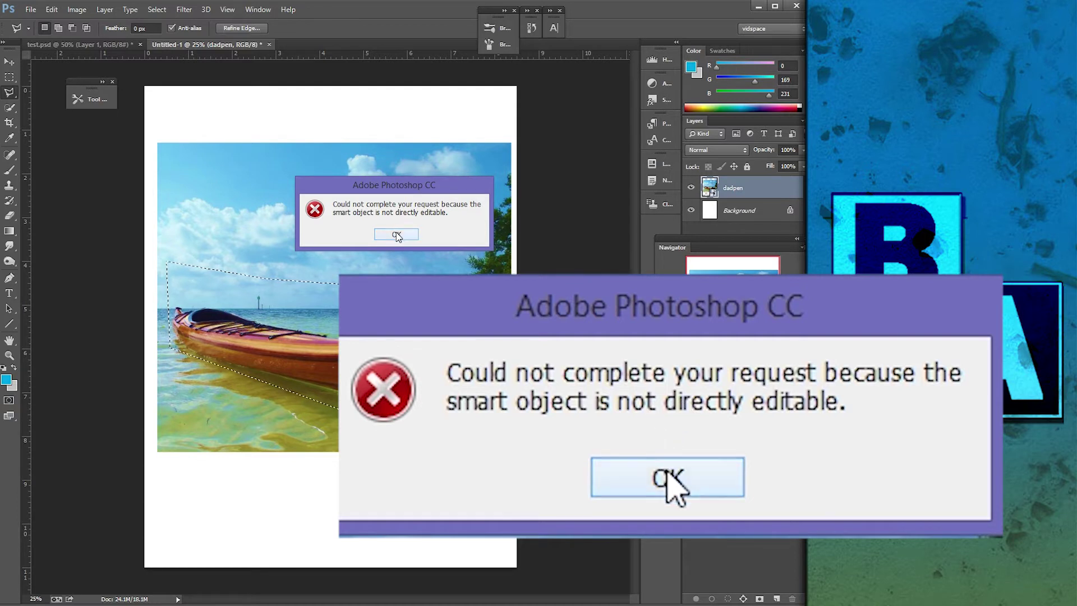
pyautogui.click(396, 235)
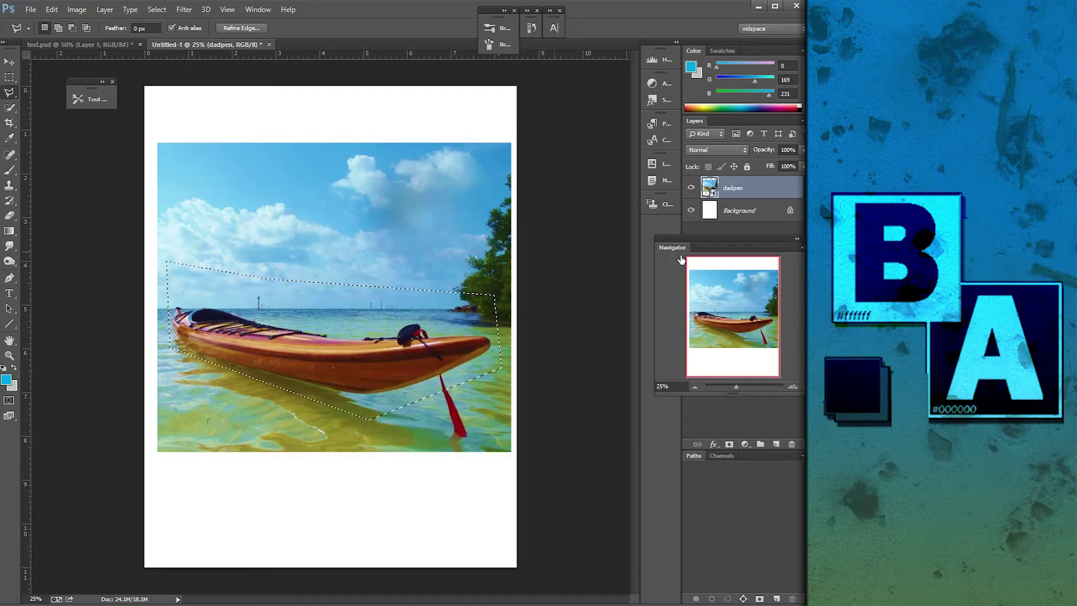
# - Rasterize the dadpen layer and clear the selected kayak area to white
pyautogui.moveTo(711, 235); pyautogui.dragTo(574, 345)
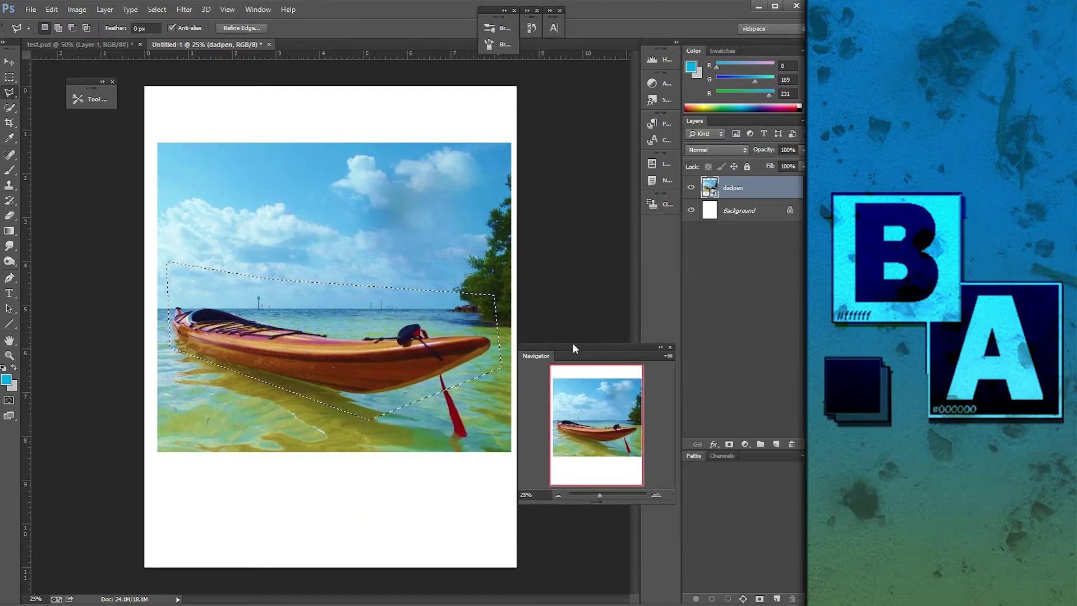
pyautogui.click(669, 348)
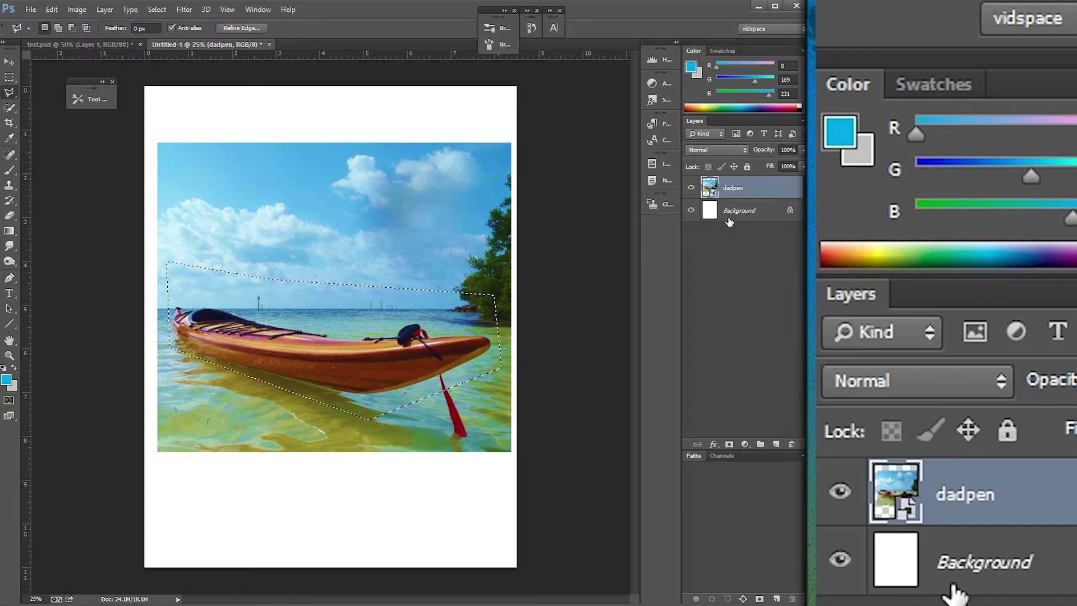
pyautogui.rightClick(756, 190)
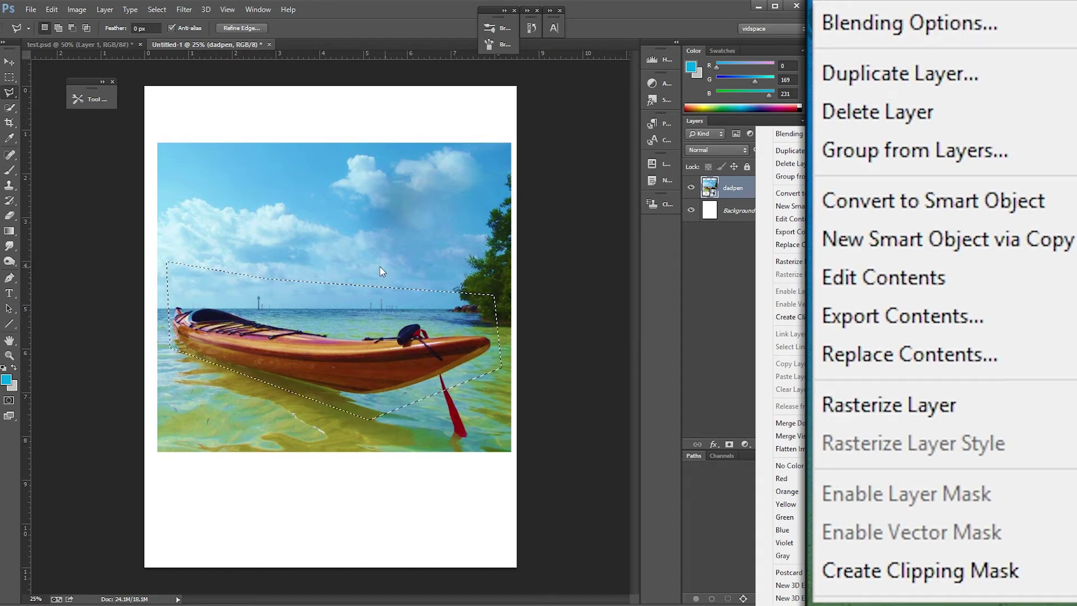
pyautogui.click(791, 262)
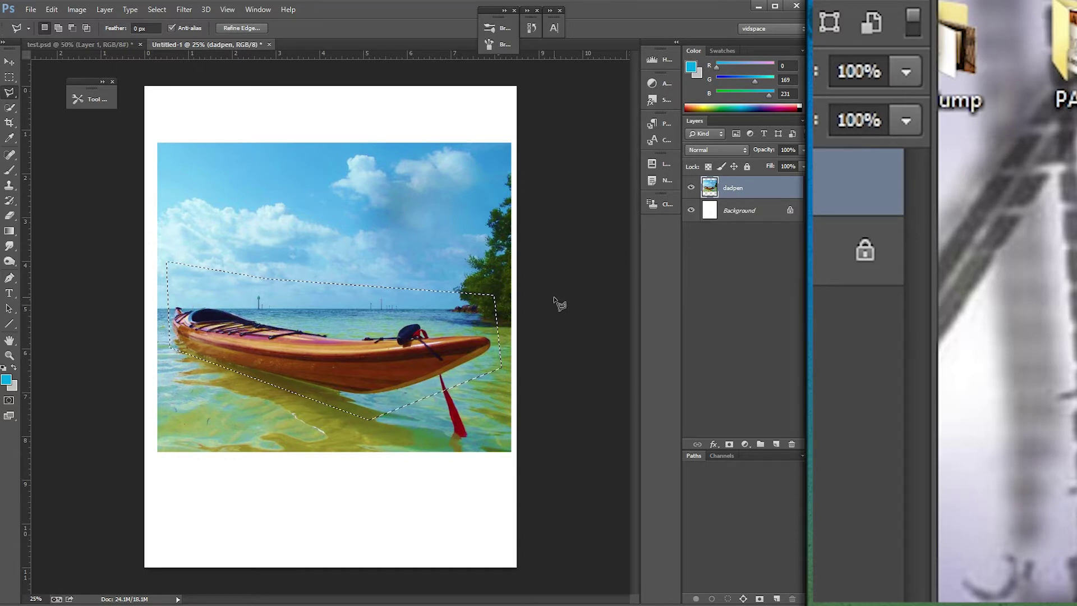
pyautogui.press('Delete')
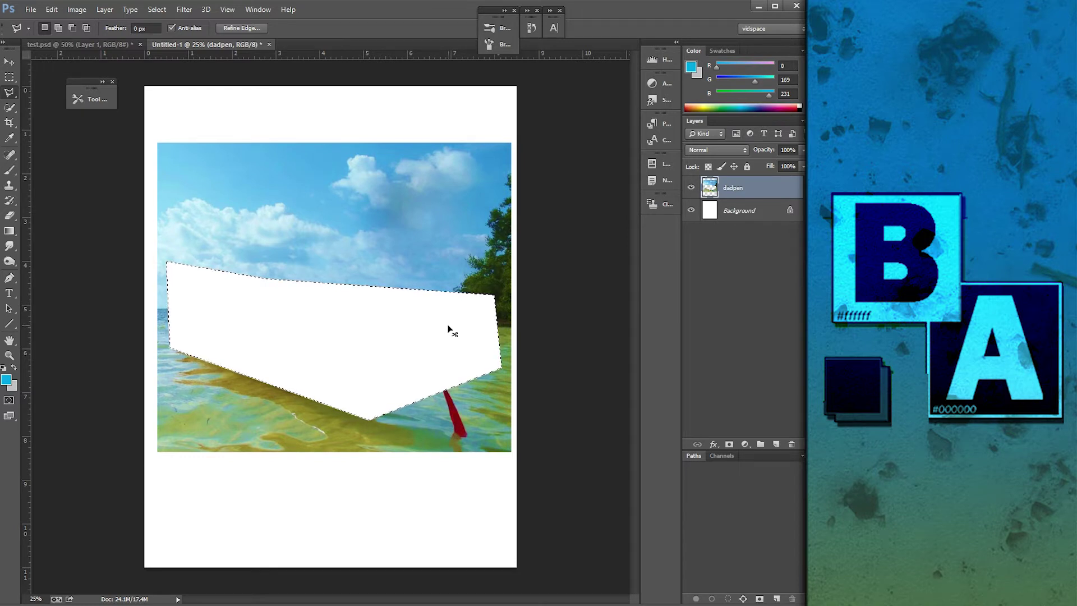
# - Undo the clear, invert the selection, delete everything outside the kayak, then deselect
pyautogui.hotkey('ctrl', 'z')
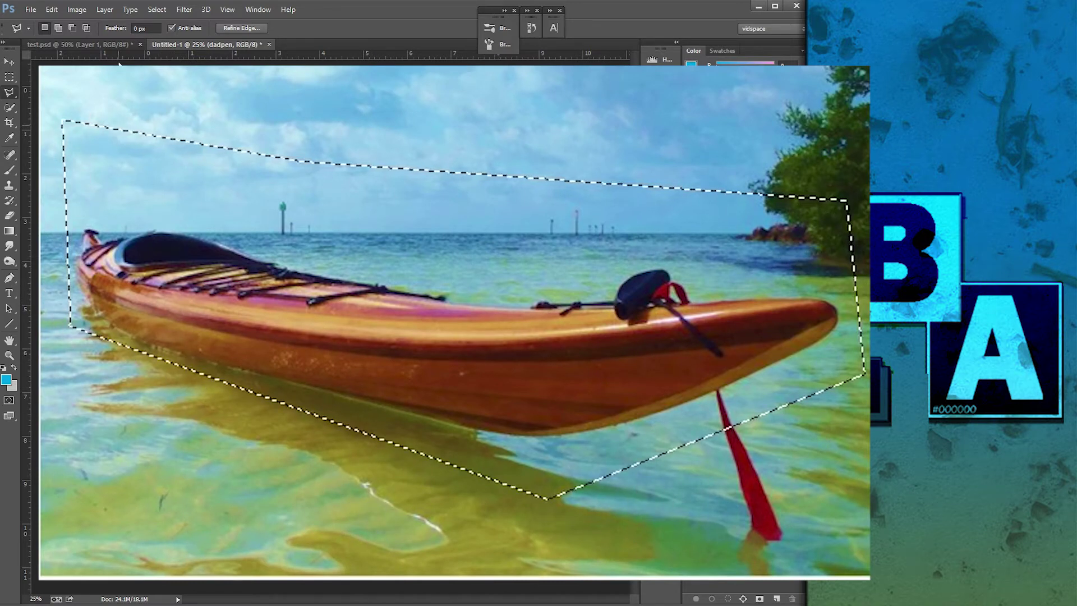
pyautogui.click(157, 10)
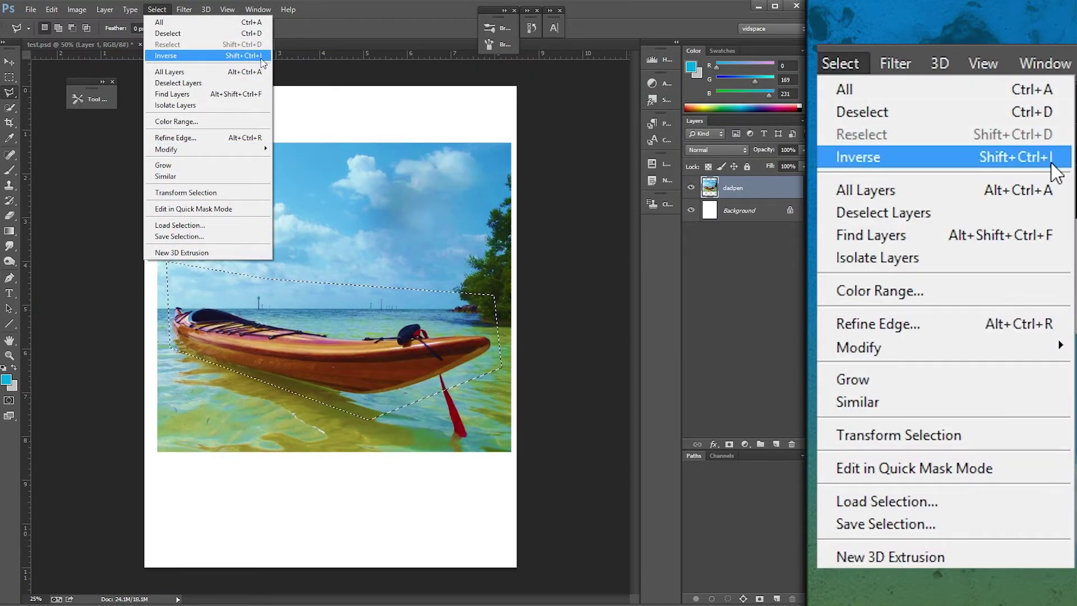
pyautogui.click(193, 57)
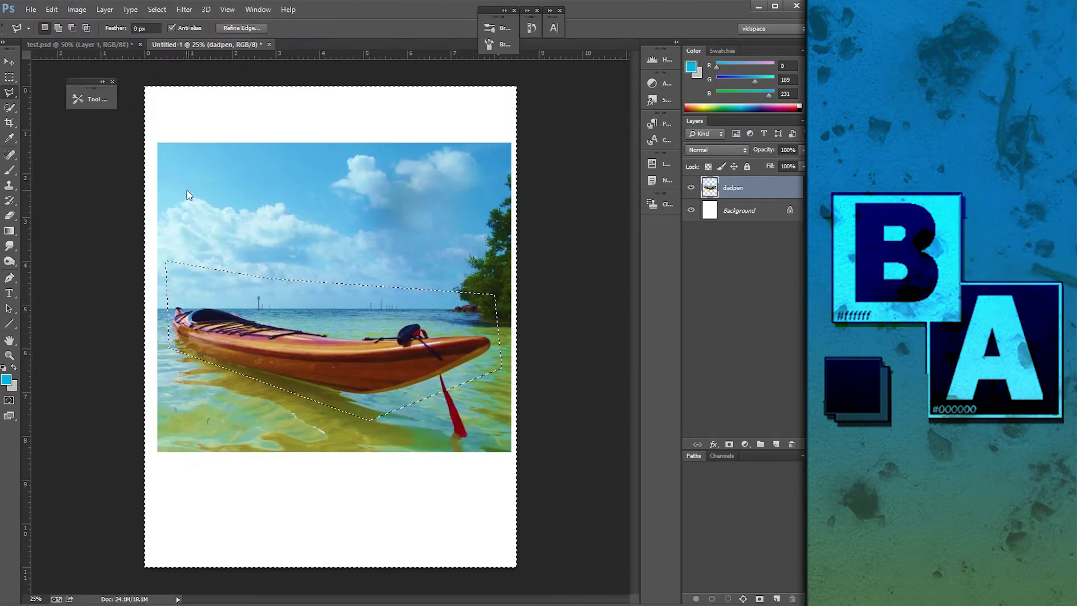
pyautogui.press('Delete')
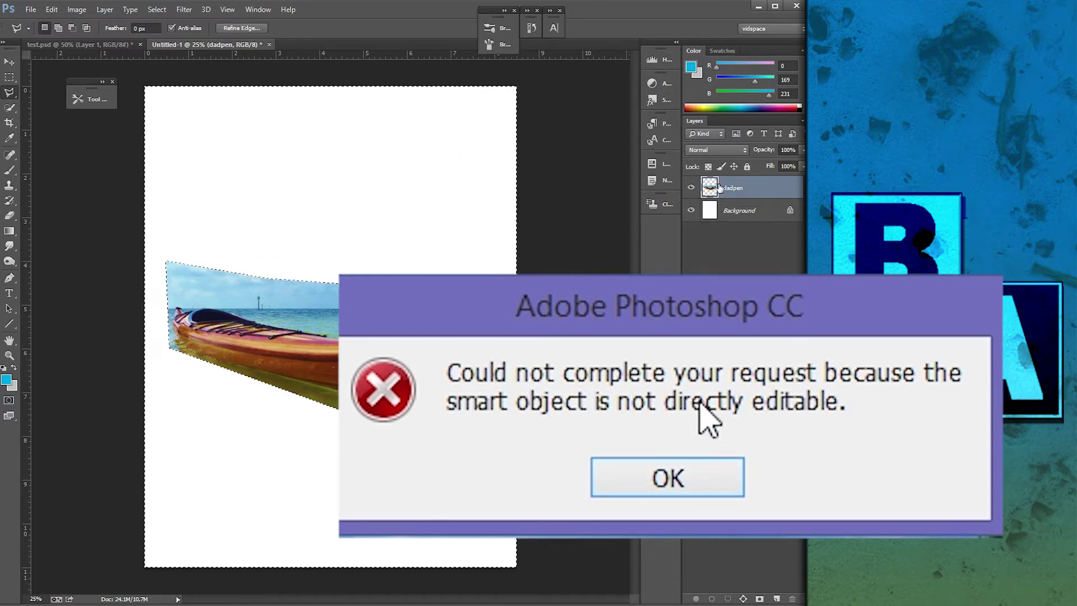
pyautogui.click(149, 10)
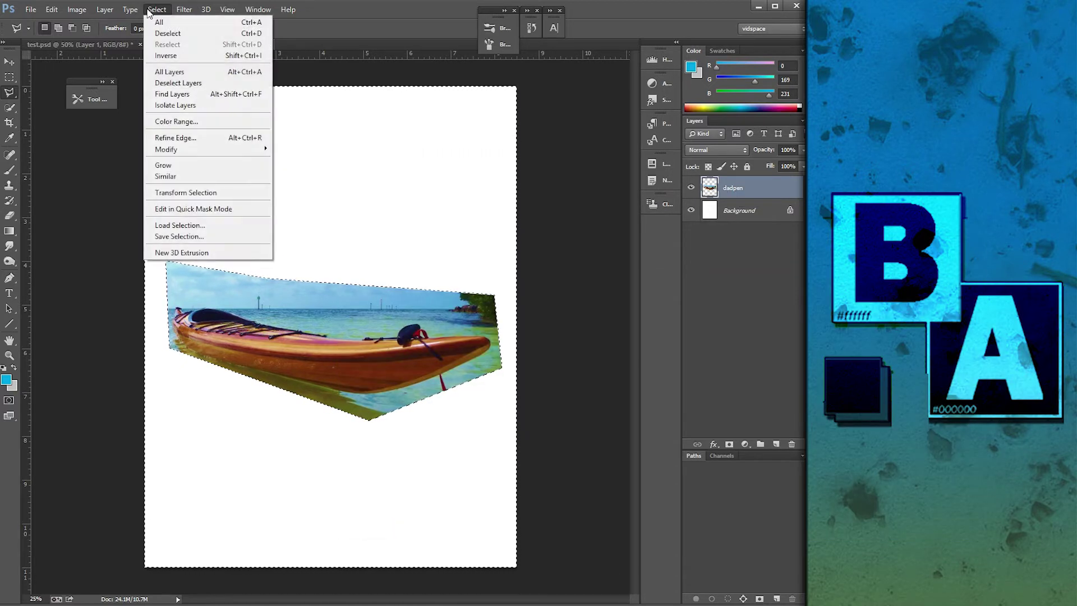
pyautogui.click(161, 32)
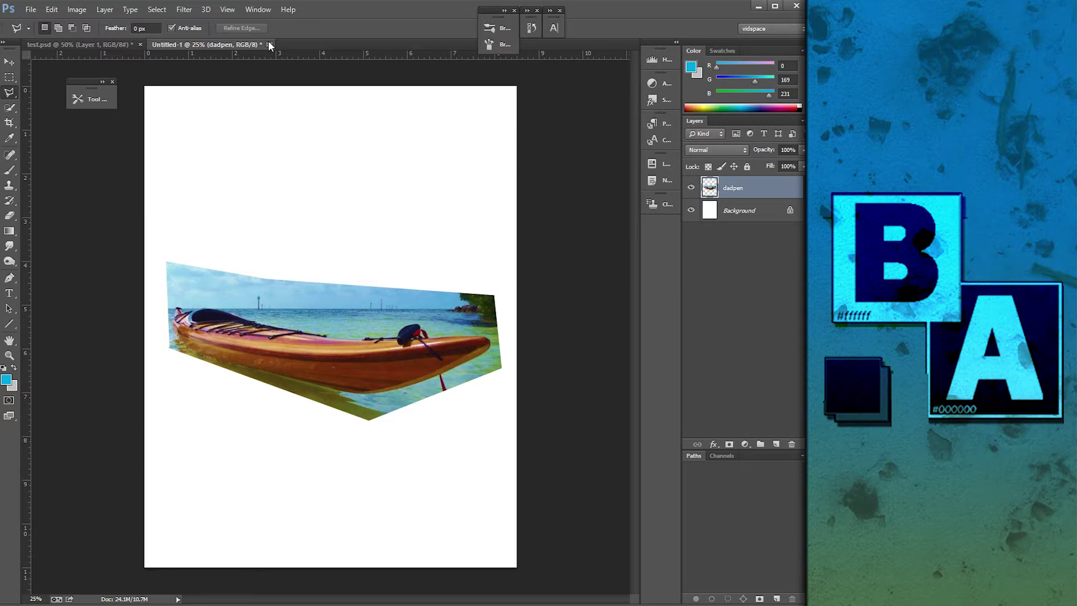
# - Close Untitled-1 without saving and open dadpen.jpg as its own document
pyautogui.click(269, 45)
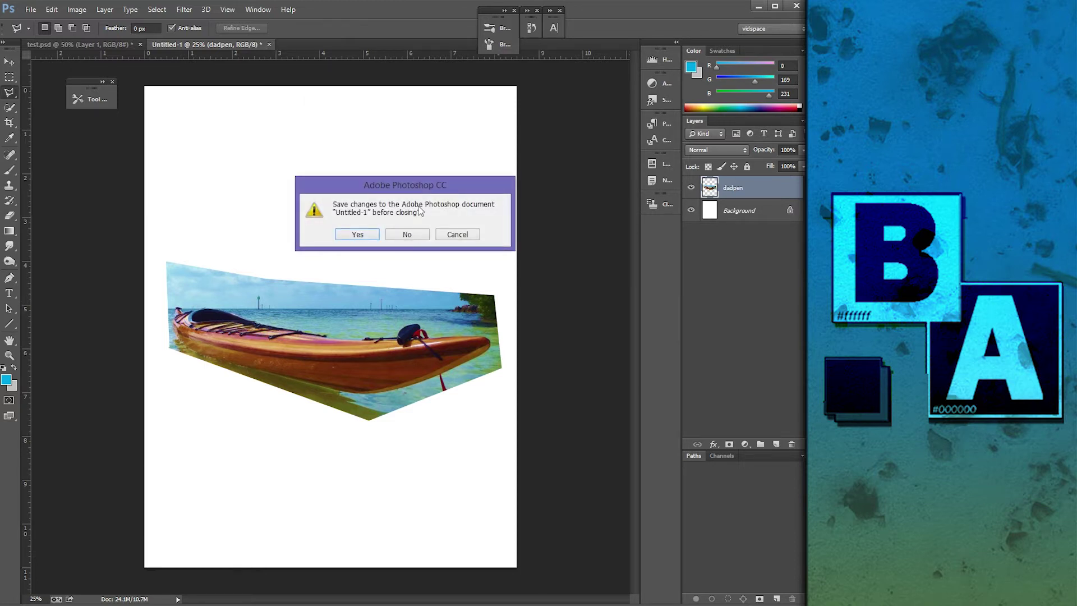
pyautogui.click(406, 235)
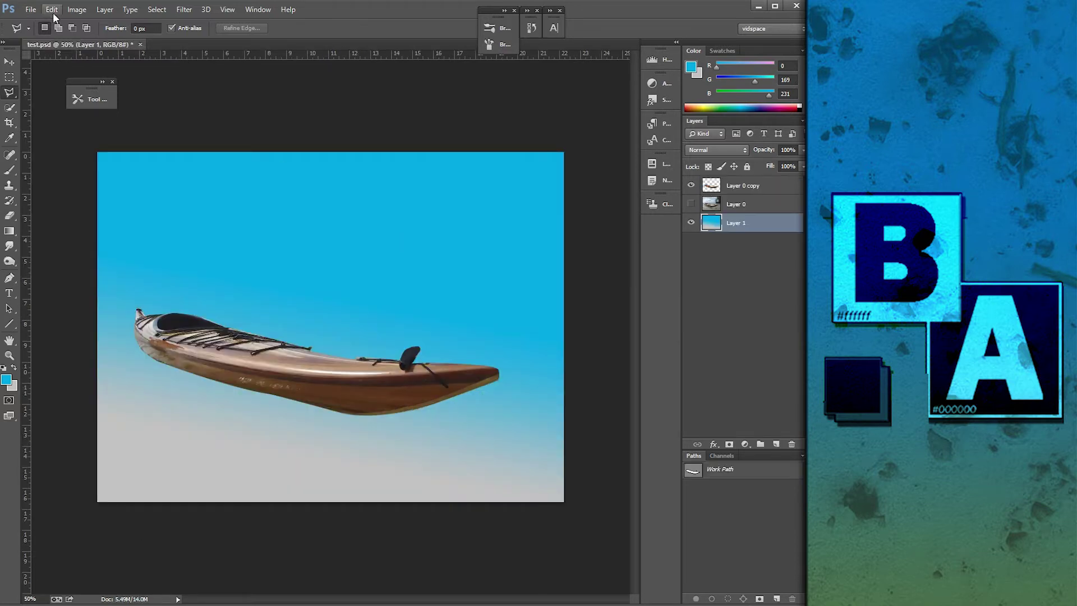
pyautogui.click(32, 12)
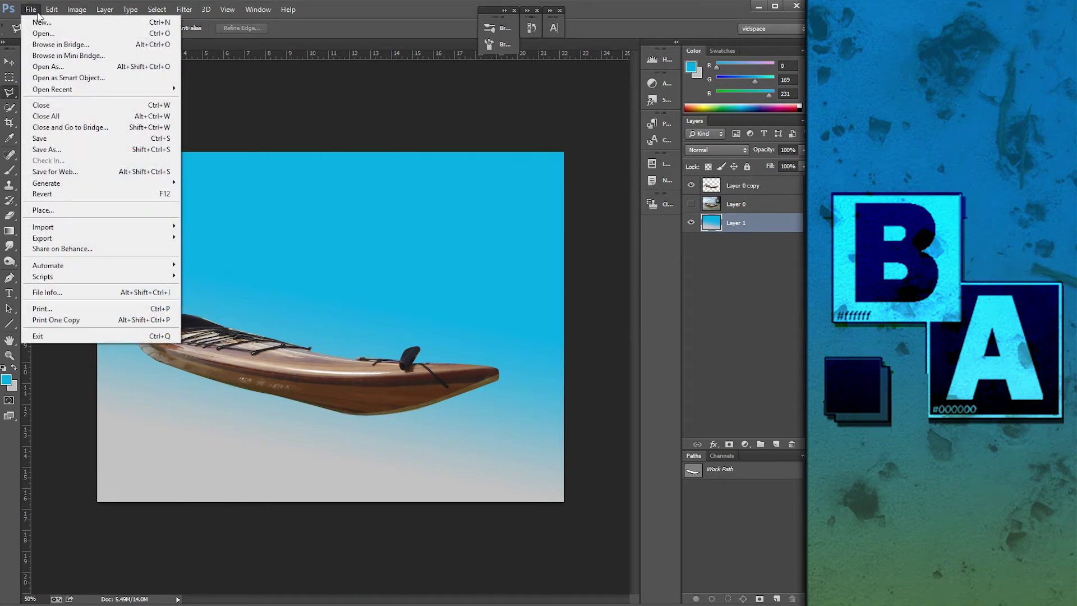
pyautogui.click(37, 33)
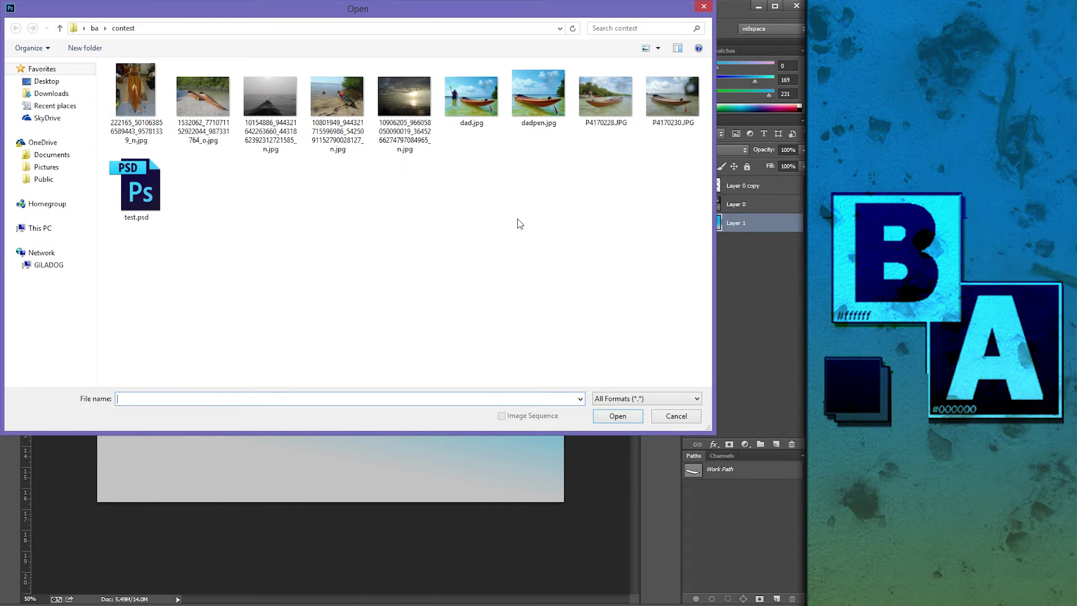
pyautogui.doubleClick(546, 108)
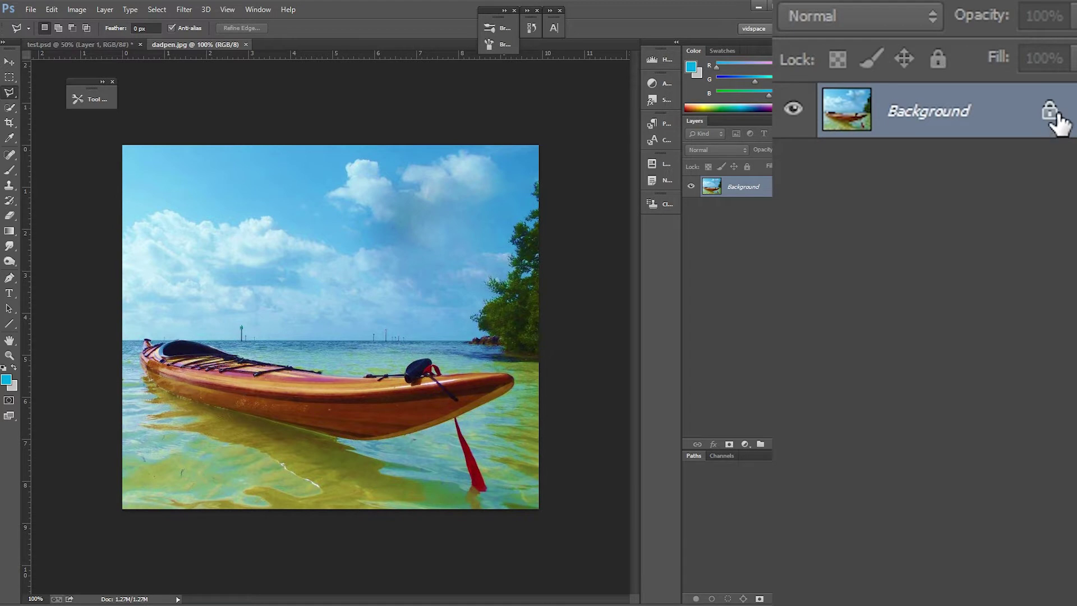
# - Convert the locked Background layer of dadpen.jpg into a regular layer named 'pic'
pyautogui.doubleClick(768, 185)
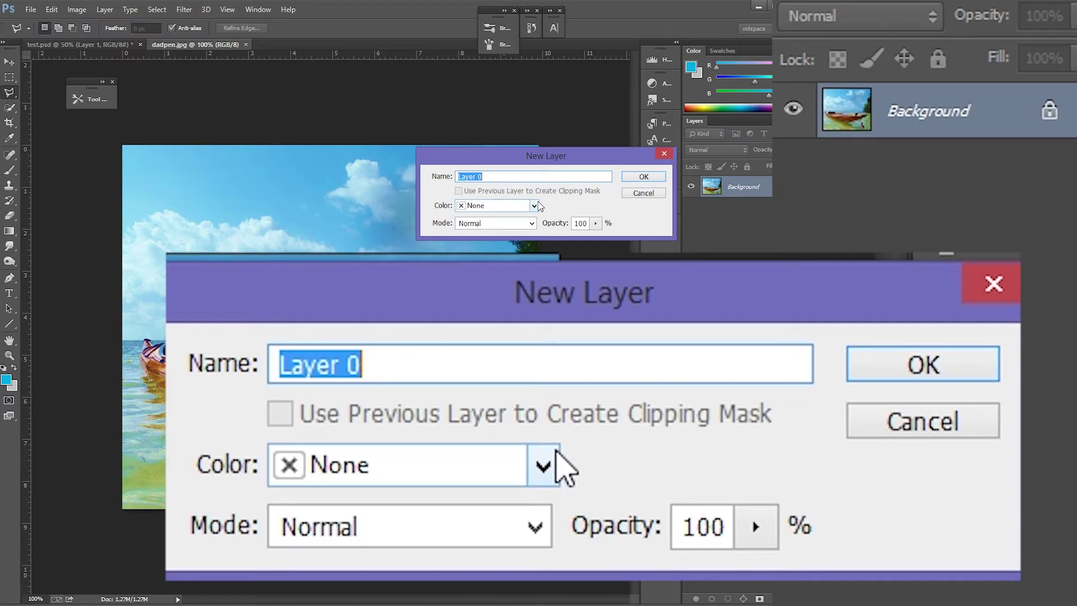
pyautogui.write('pic')
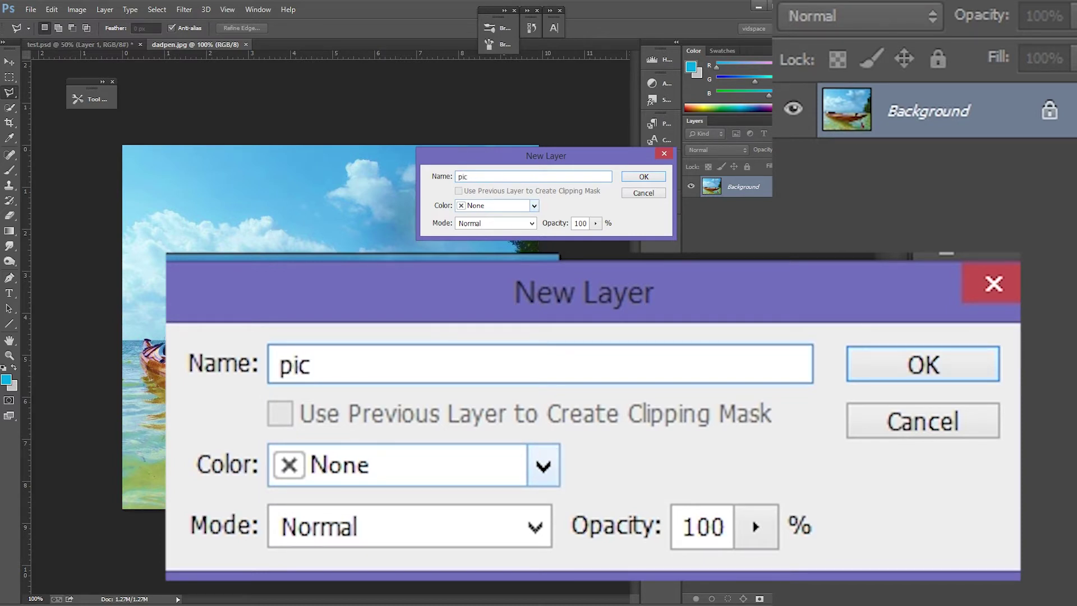
pyautogui.click(644, 176)
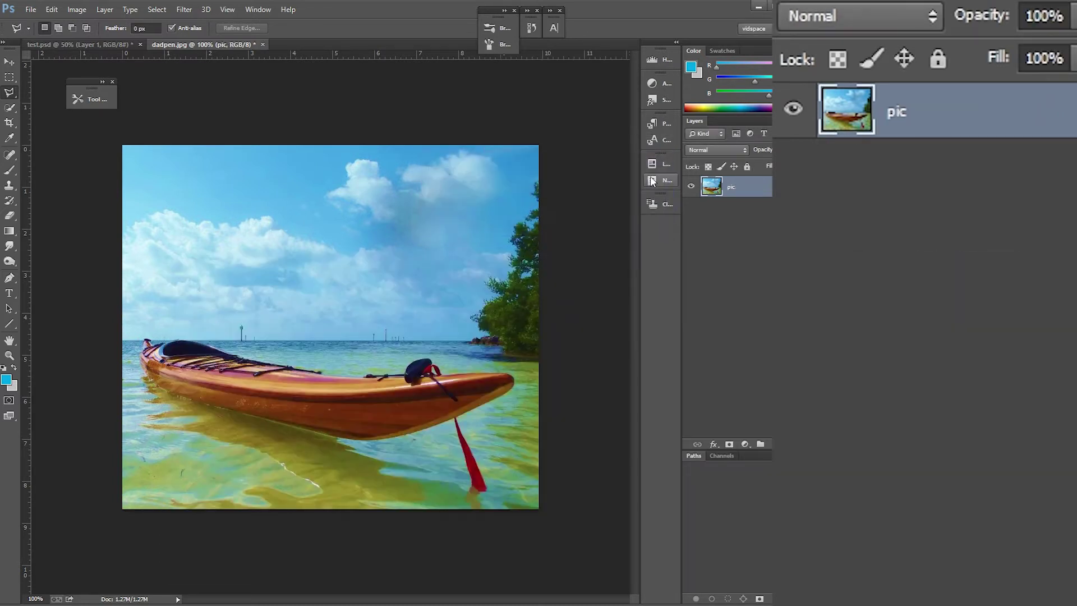
# - Add a new Layer 1 and drag it beneath the pic layer
pyautogui.rightClick(759, 194)
pyautogui.click(707, 342)
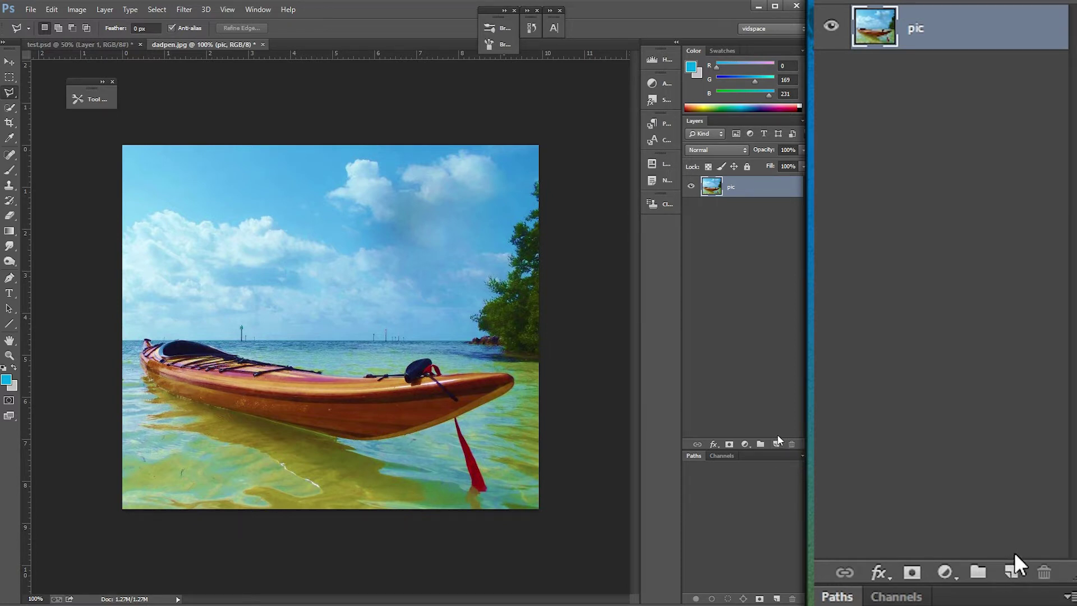
pyautogui.click(776, 444)
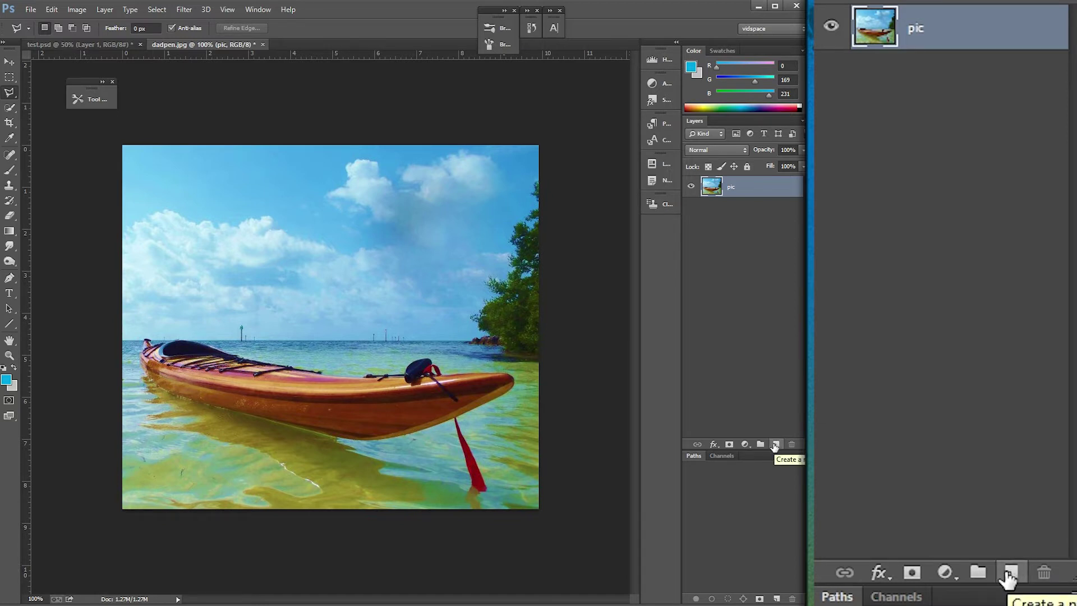
pyautogui.click(775, 444)
pyautogui.moveTo(746, 188); pyautogui.dragTo(746, 239)
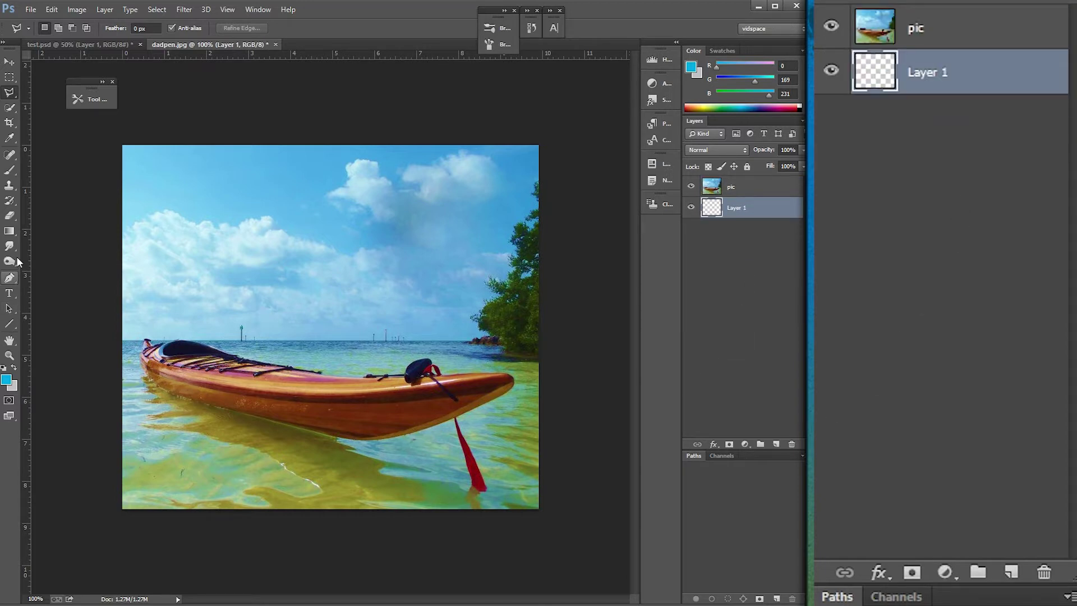
# - Fill Layer 1 with a blue gradient and adjust its position relative to pic
pyautogui.click(10, 234)
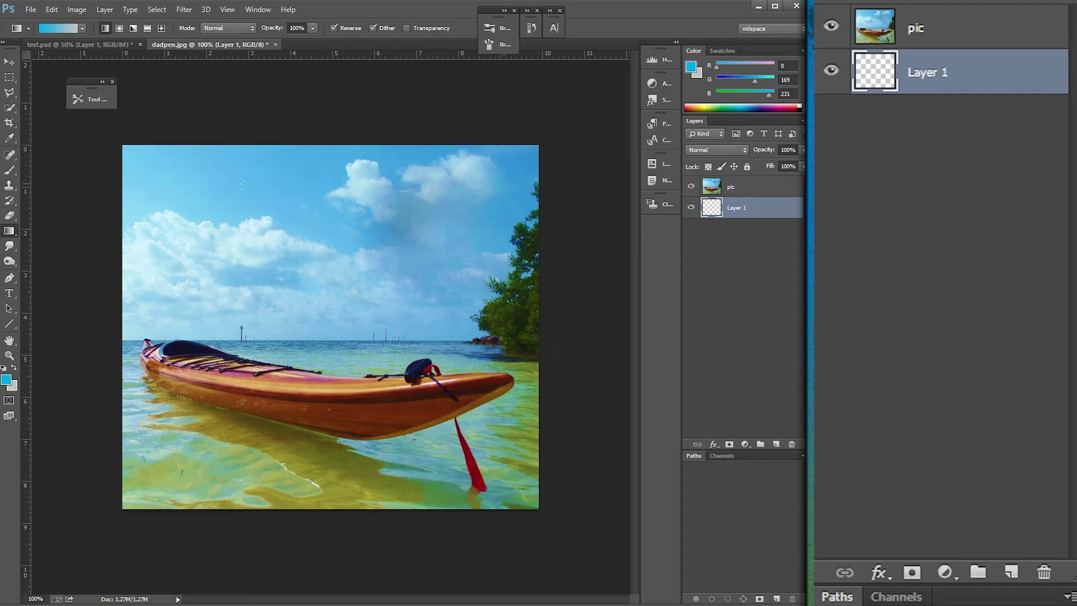
pyautogui.moveTo(242, 179); pyautogui.dragTo(303, 415)
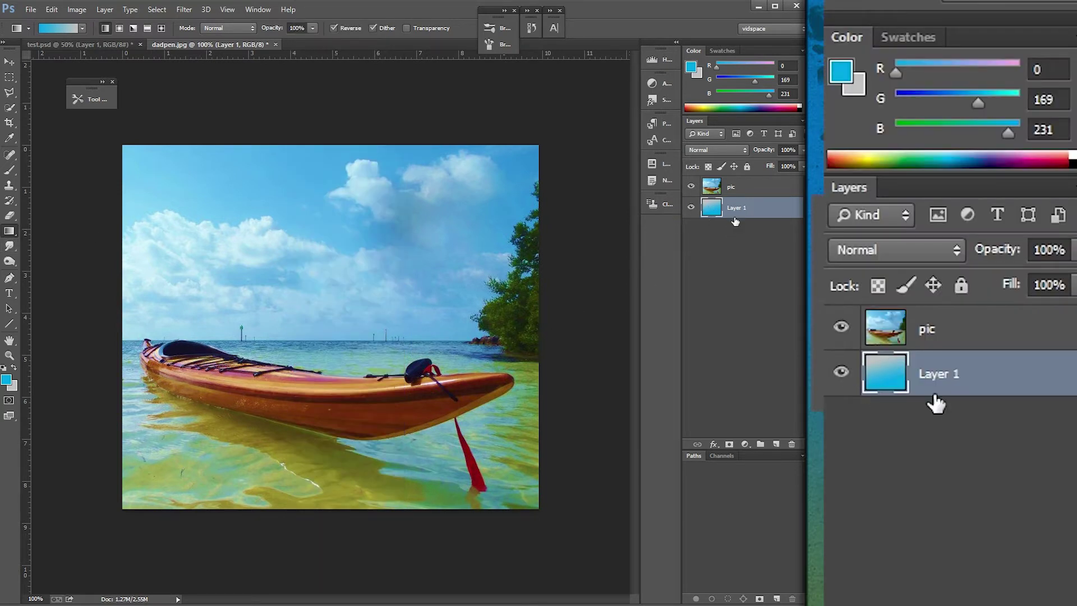
pyautogui.moveTo(745, 216); pyautogui.dragTo(758, 166)
pyautogui.moveTo(754, 175); pyautogui.dragTo(748, 255)
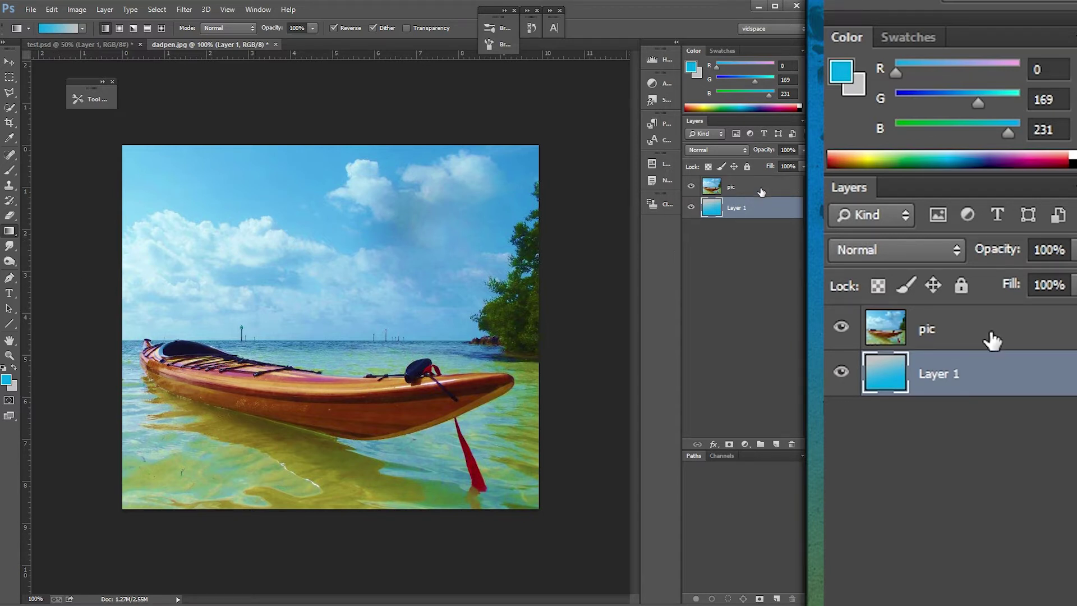
pyautogui.click(760, 191)
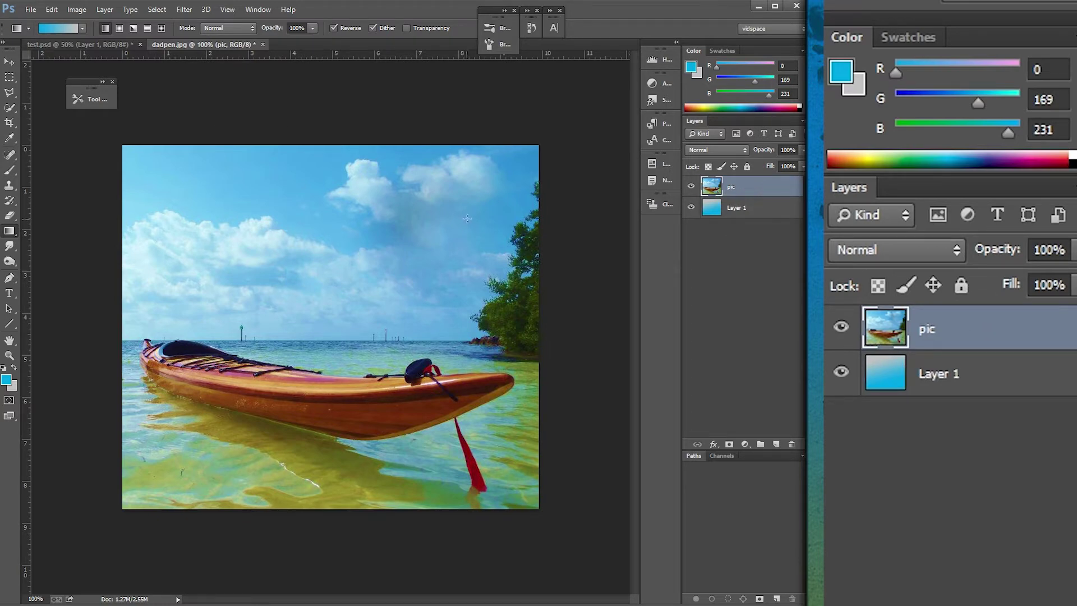
pyautogui.rightClick(745, 192)
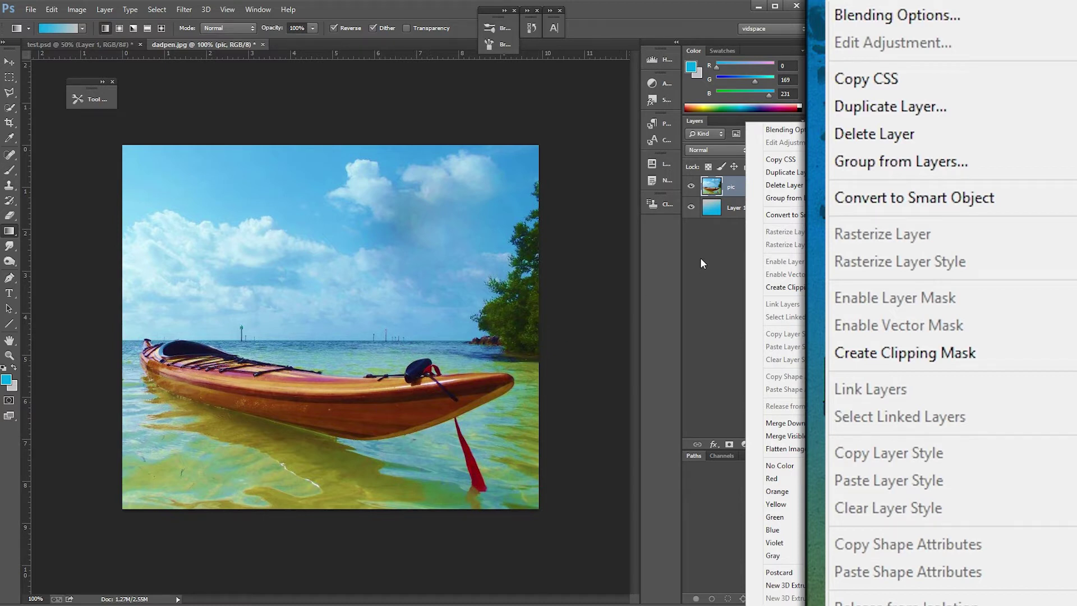
pyautogui.click(611, 313)
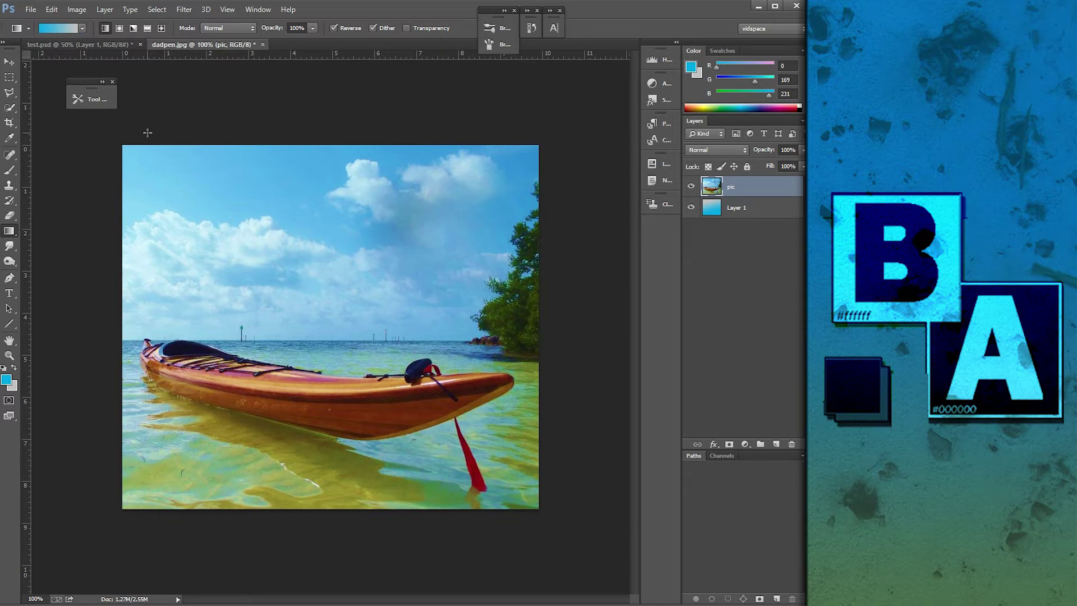
pyautogui.click(9, 216)
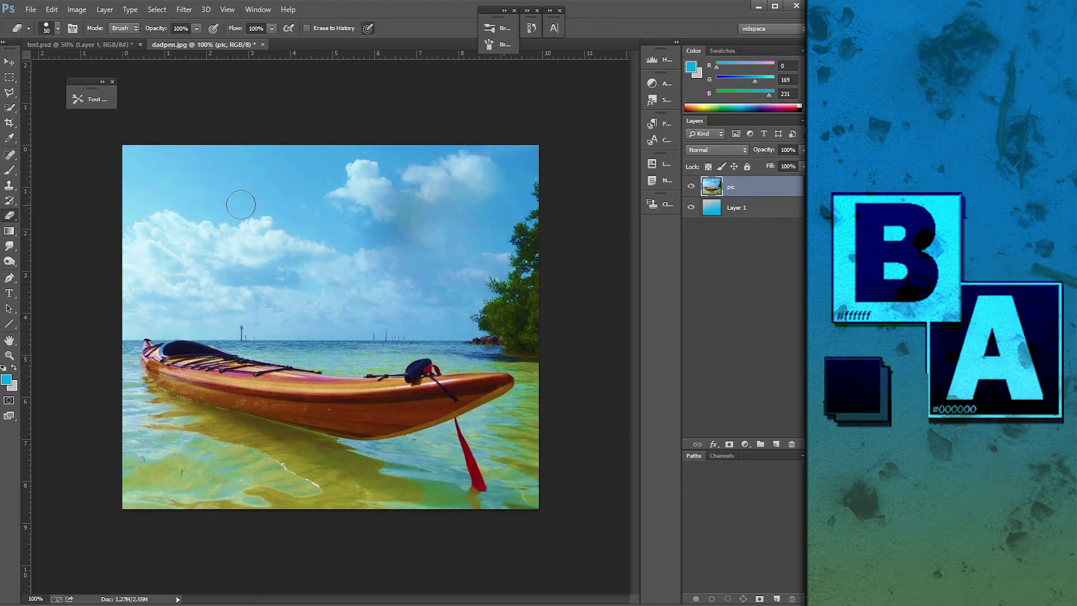
# - Erase the sky patches above the kayak to reveal the blue gradient
pyautogui.moveTo(493, 180)
pyautogui.mouseDown()
pyautogui.moveTo(373, 260)
pyautogui.moveTo(314, 166)
pyautogui.moveTo(449, 246)
pyautogui.moveTo(459, 186)
pyautogui.moveTo(280, 277)
pyautogui.moveTo(194, 281)
pyautogui.moveTo(365, 240)
pyautogui.moveTo(401, 208)
pyautogui.mouseUp()
pyautogui.moveTo(321, 225)
pyautogui.mouseDown()
pyautogui.moveTo(371, 177)
pyautogui.moveTo(301, 224)
pyautogui.moveTo(284, 298)
pyautogui.moveTo(434, 307)
pyautogui.moveTo(362, 289)
pyautogui.moveTo(360, 337)
pyautogui.moveTo(331, 359)
pyautogui.moveTo(312, 343)
pyautogui.moveTo(184, 323)
pyautogui.moveTo(147, 329)
pyautogui.moveTo(135, 283)
pyautogui.mouseUp()
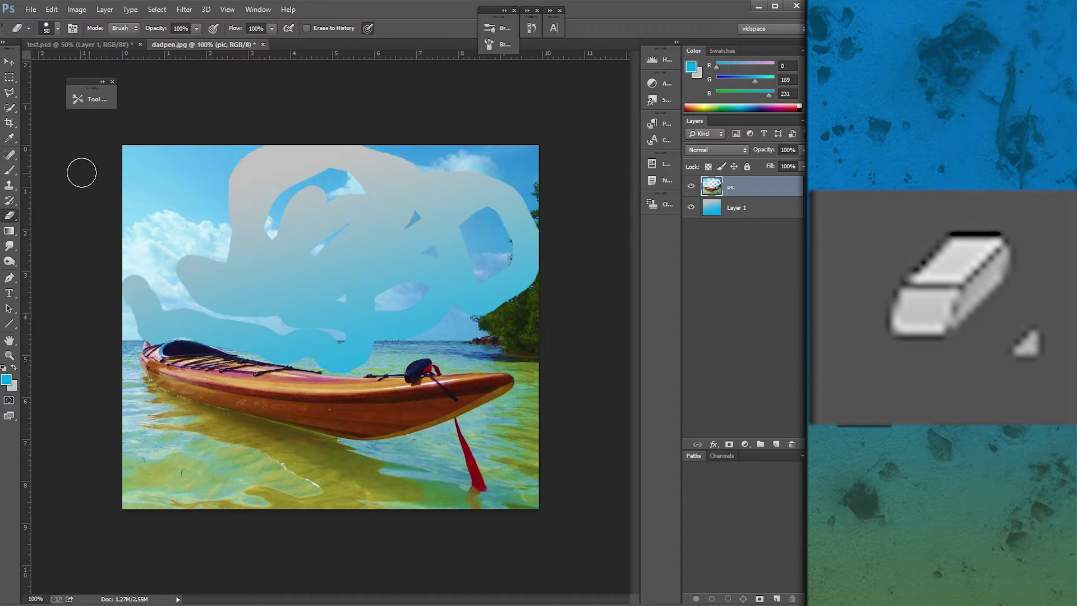
pyautogui.click(10, 357)
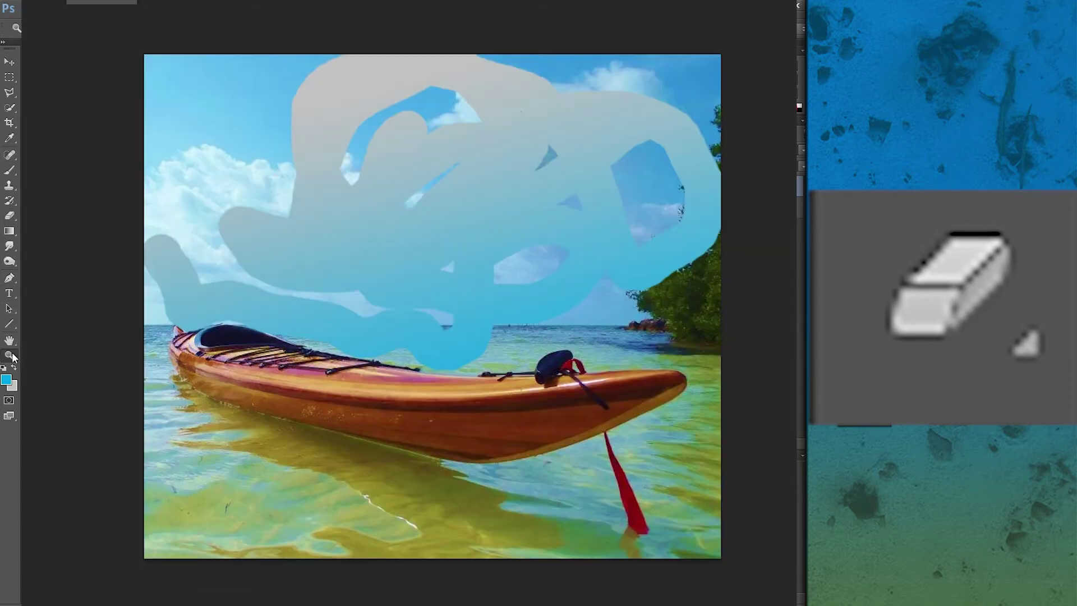
pyautogui.click(277, 349)
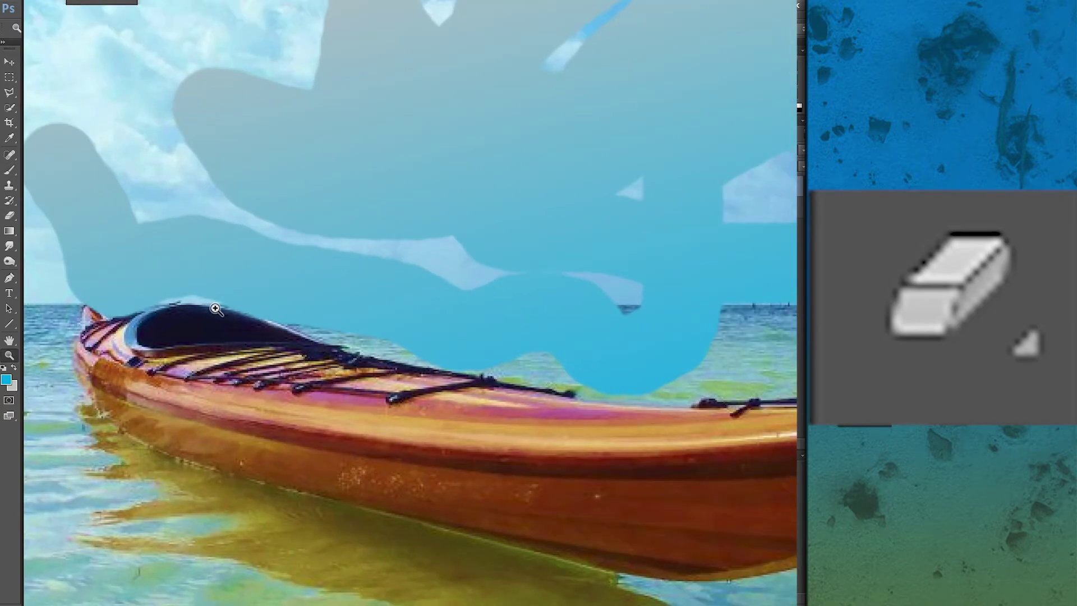
pyautogui.click(210, 305)
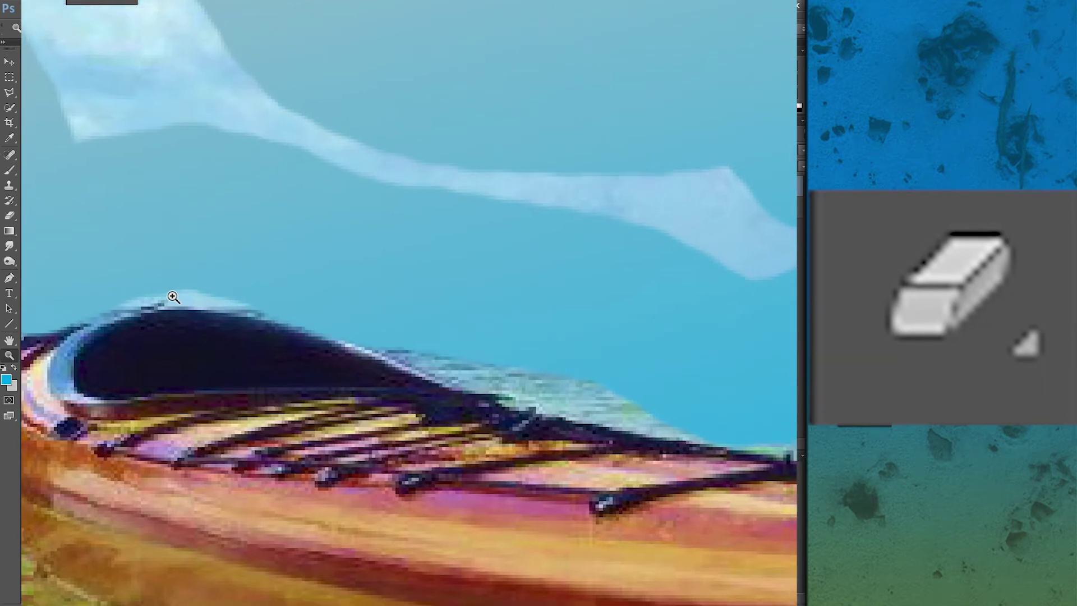
pyautogui.click(173, 296)
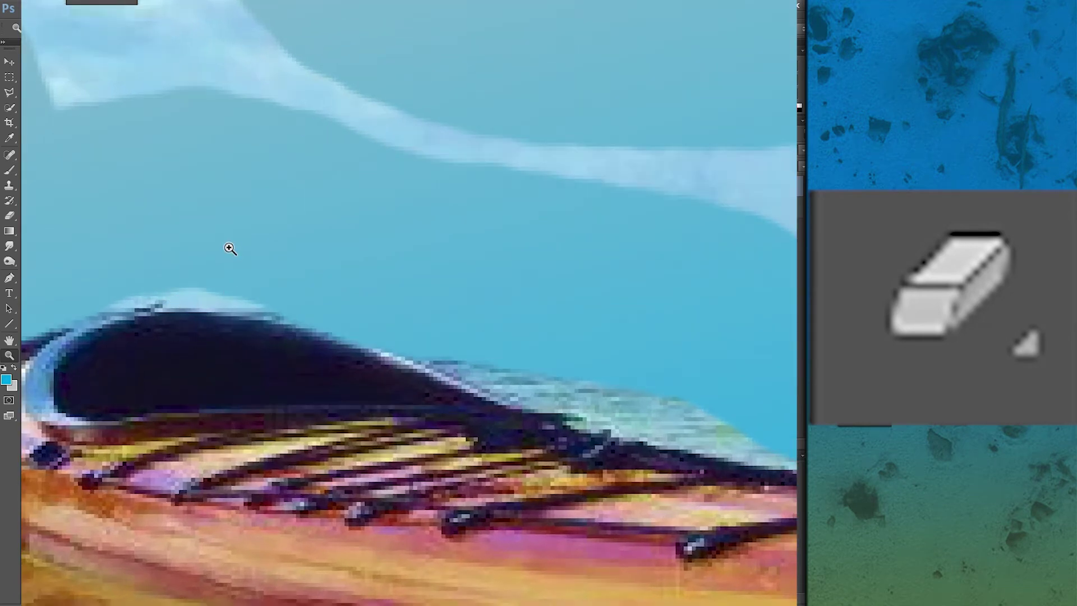
# - Erase the sky fringe along the top edge of the kayak's cockpit
pyautogui.click(9, 215)
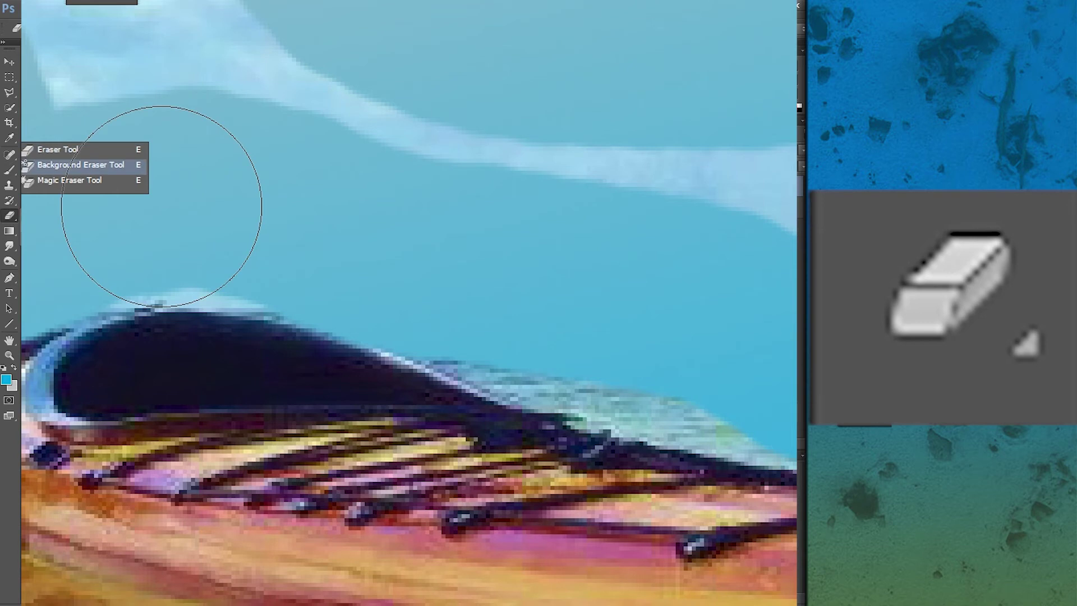
pyautogui.moveTo(524, 300)
pyautogui.mouseDown()
pyautogui.moveTo(698, 336)
pyautogui.moveTo(717, 356)
pyautogui.moveTo(722, 236)
pyautogui.moveTo(533, 192)
pyautogui.mouseUp()
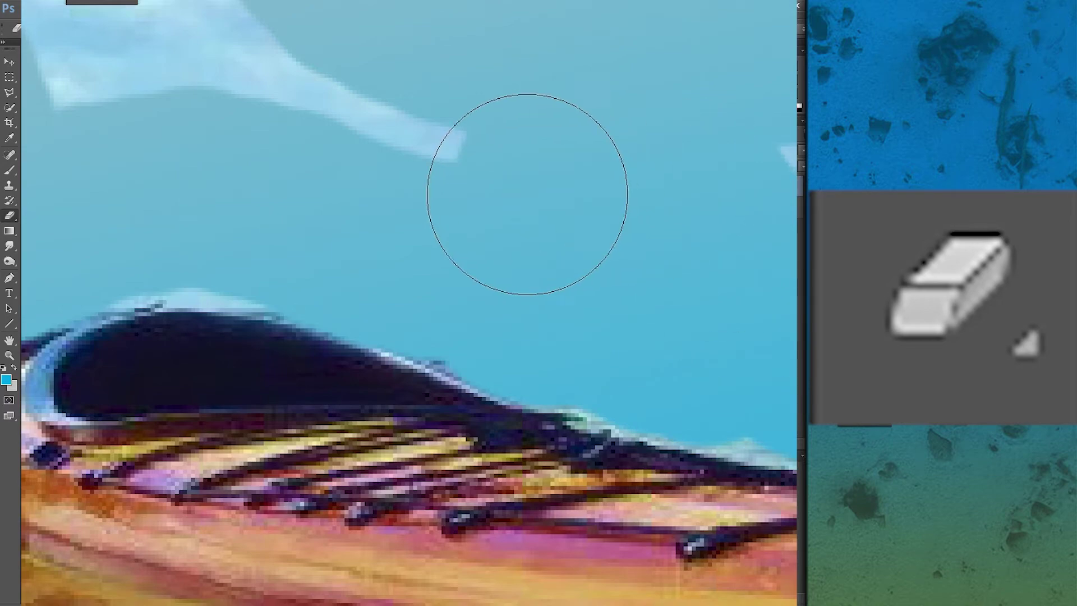
pyautogui.press('z')
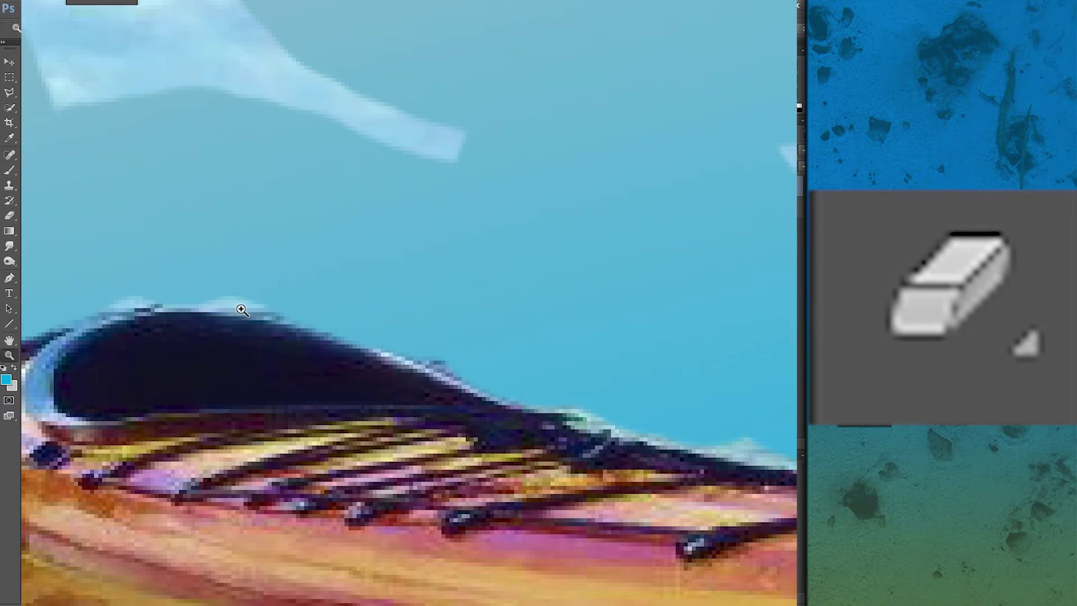
pyautogui.click(235, 302)
pyautogui.click(235, 306)
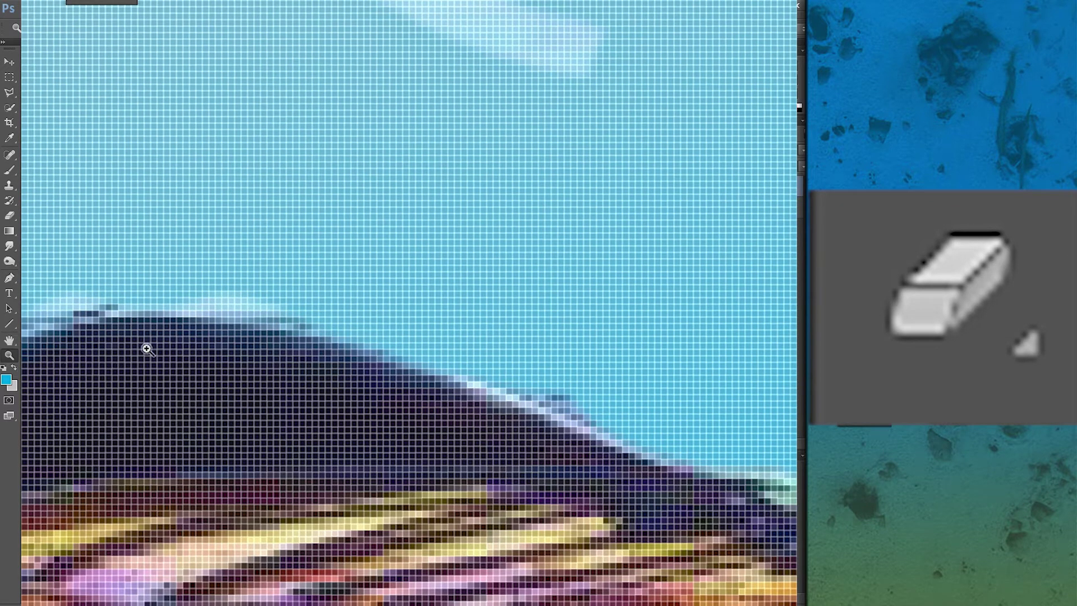
# - Zoom back out to show the kayak's bow and shoreline
pyautogui.keyDown('alt'); pyautogui.click(240, 301); pyautogui.keyUp('alt')
pyautogui.keyDown('alt'); pyautogui.click(301, 271); pyautogui.keyUp('alt')
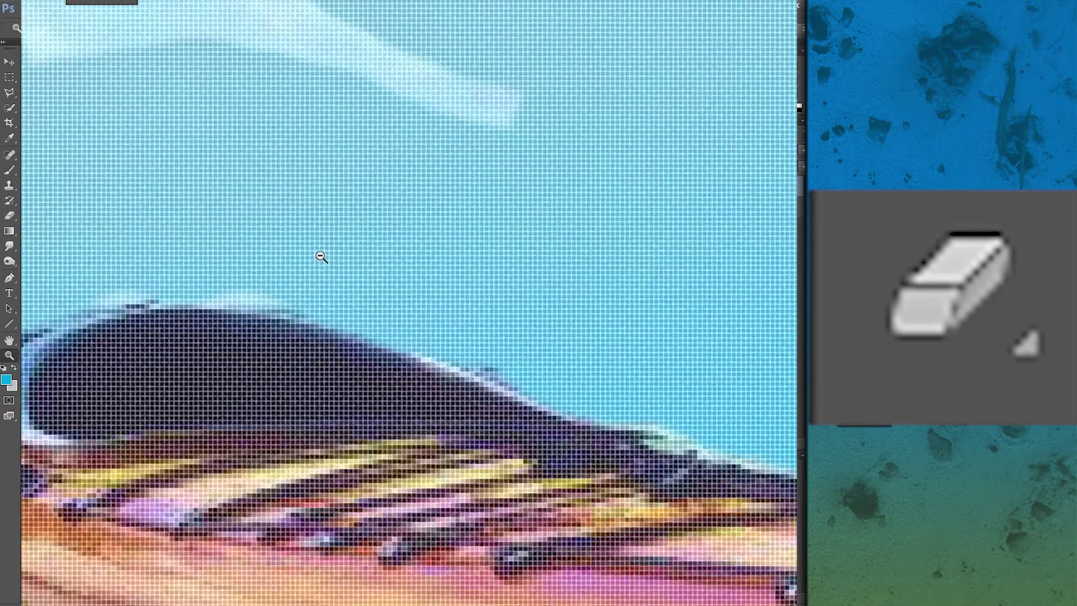
pyautogui.keyDown('alt'); pyautogui.click(320, 255); pyautogui.keyUp('alt')
pyautogui.keyDown('alt'); pyautogui.click(322, 255); pyautogui.keyUp('alt')
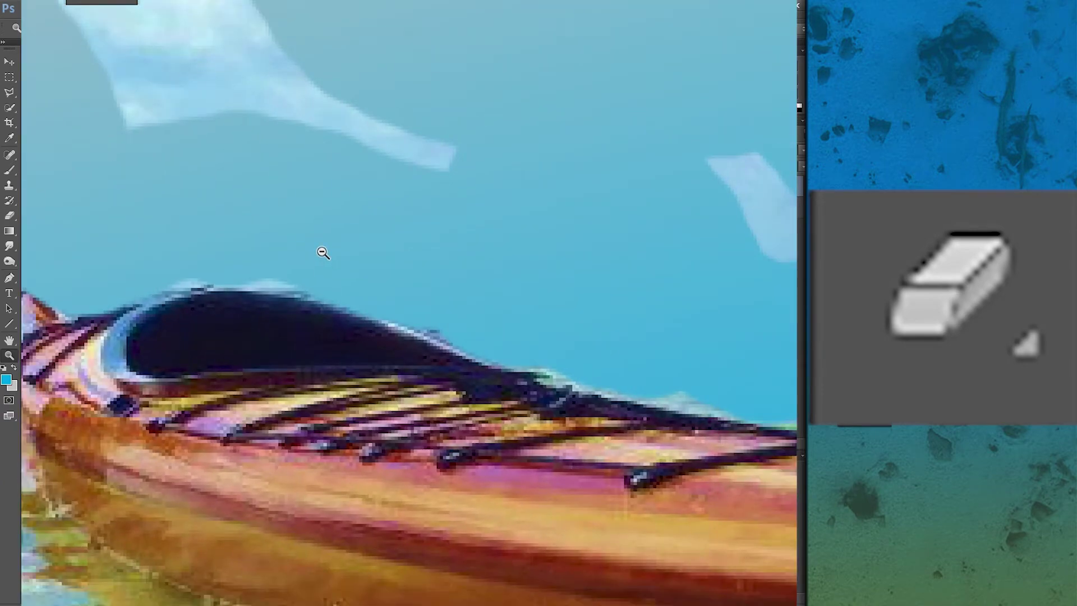
pyautogui.keyDown('alt'); pyautogui.click(322, 252); pyautogui.keyUp('alt')
pyautogui.keyDown('alt'); pyautogui.click(323, 253); pyautogui.keyUp('alt')
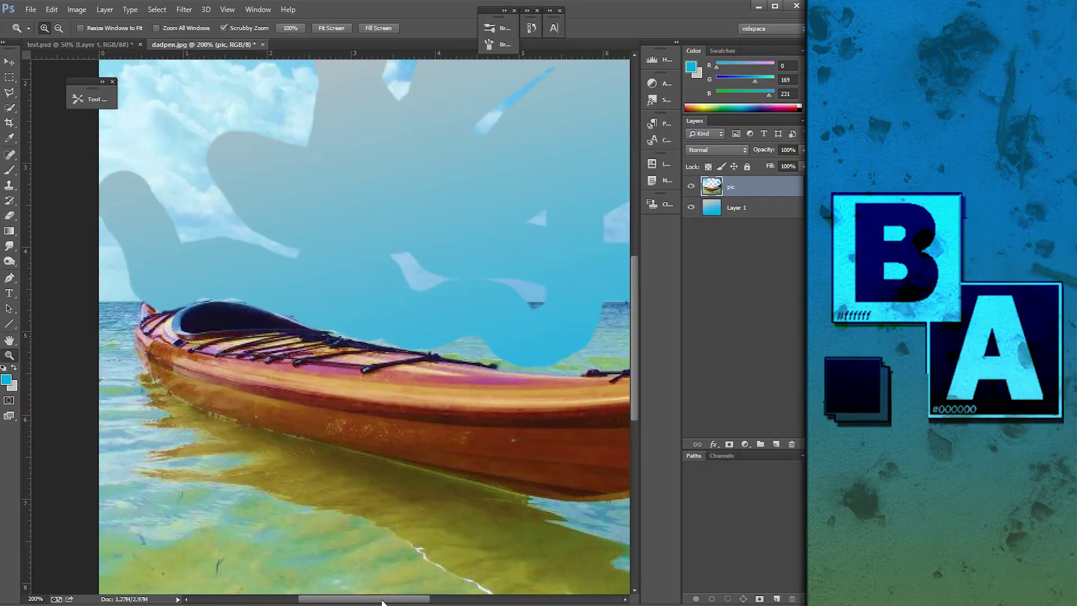
pyautogui.moveTo(385, 600)
pyautogui.mouseDown()
pyautogui.moveTo(434, 573)
pyautogui.moveTo(437, 561)
pyautogui.mouseUp()
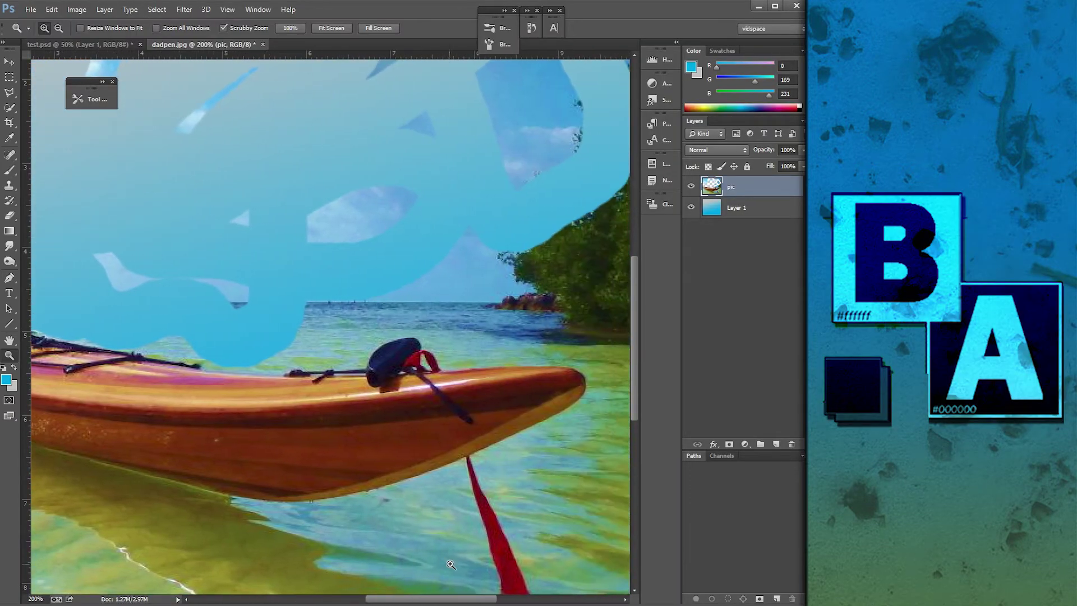
pyautogui.hscroll(-3, 437, 561)
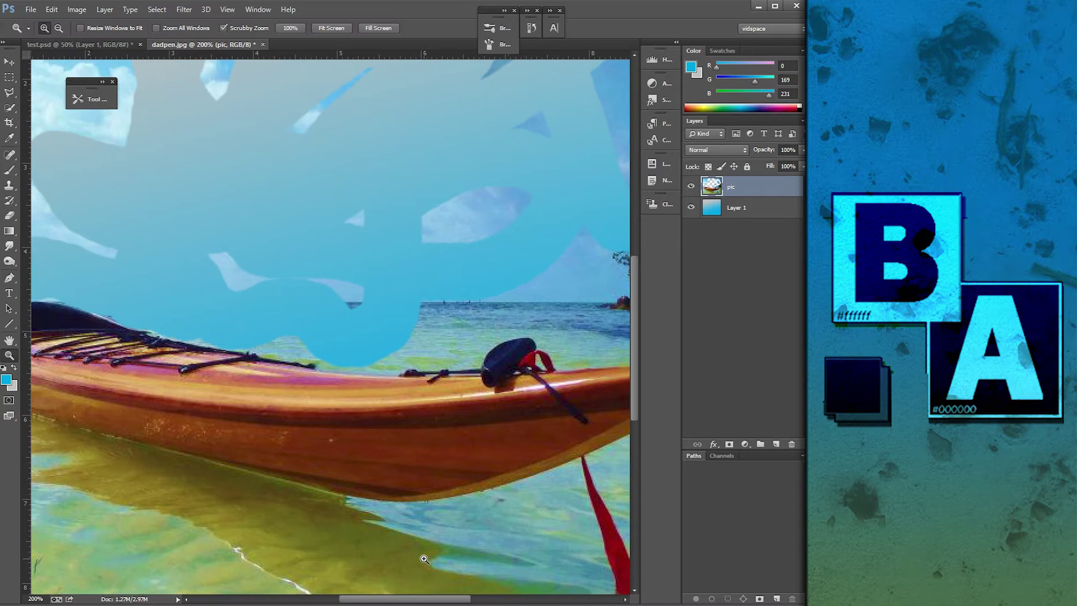
pyautogui.hscroll(-3, 425, 559)
pyautogui.hscroll(7, 416, 555)
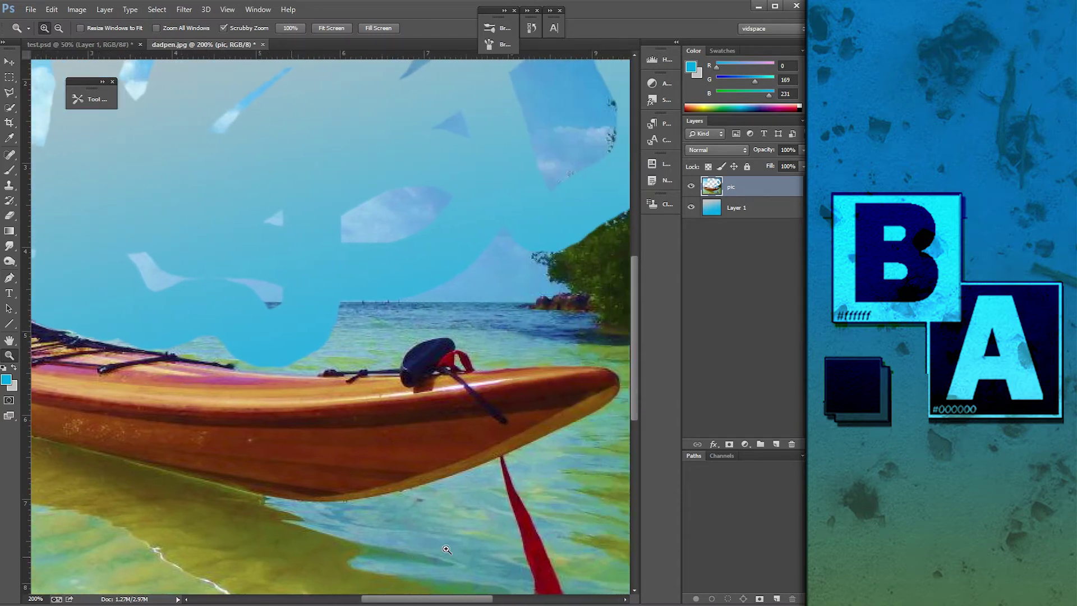
pyautogui.hscroll(3, 443, 549)
pyautogui.hscroll(2, 455, 546)
pyautogui.hscroll(-3, 449, 543)
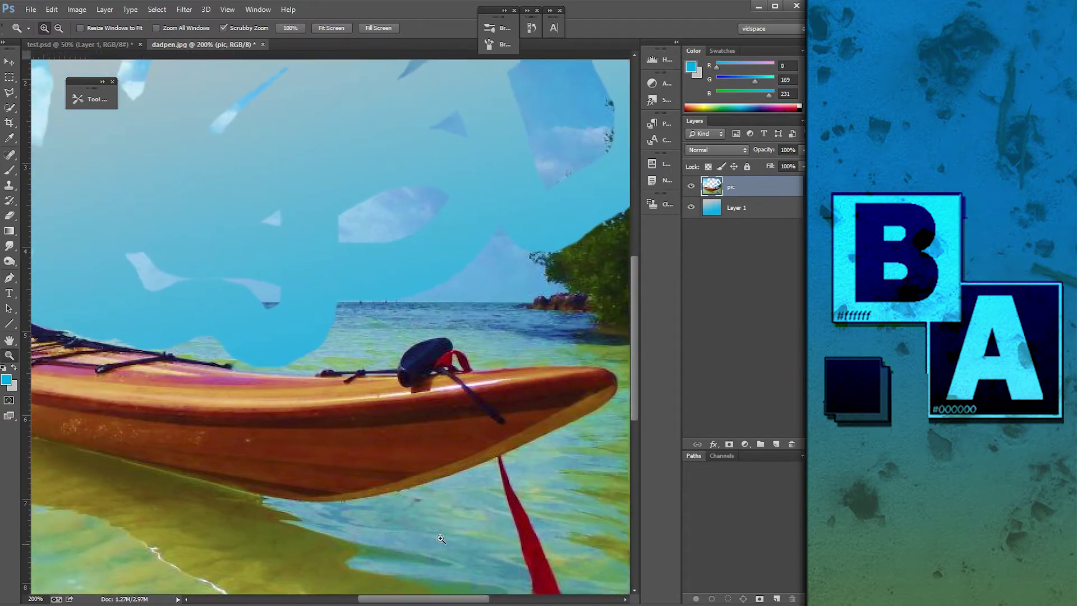
pyautogui.hscroll(-2, 438, 538)
pyautogui.hscroll(-10, 270, 401)
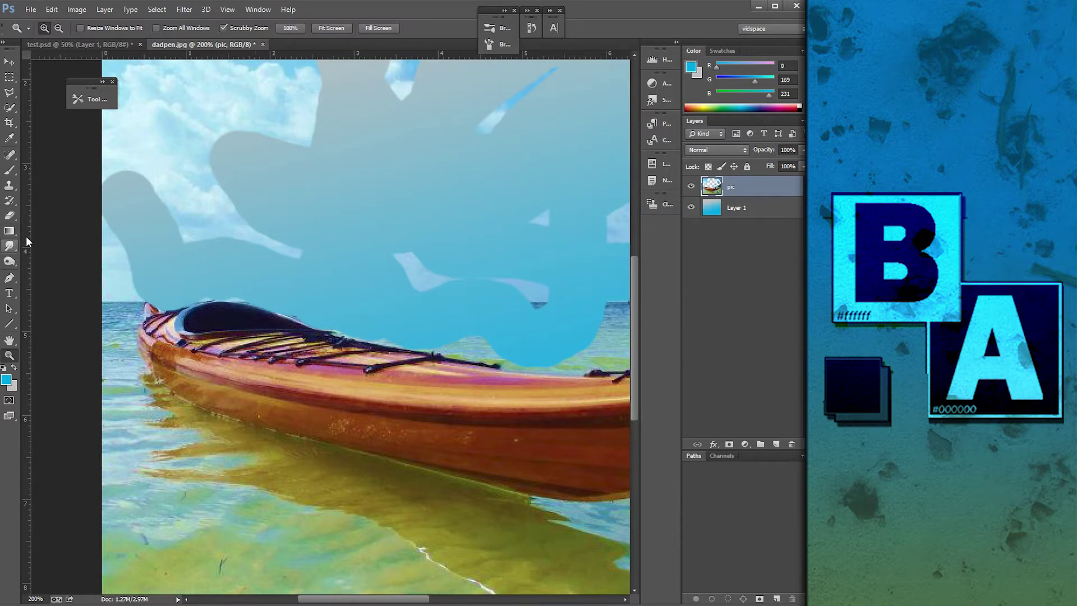
pyautogui.moveTo(320, 600)
pyautogui.mouseDown()
pyautogui.moveTo(395, 579)
pyautogui.moveTo(371, 529)
pyautogui.mouseUp()
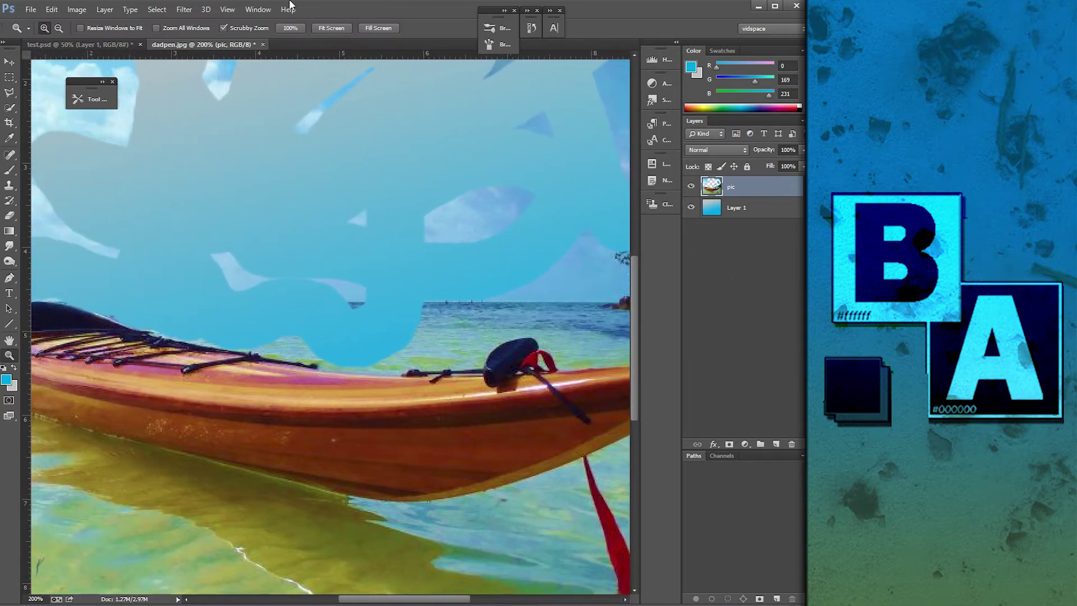
pyautogui.click(249, 11)
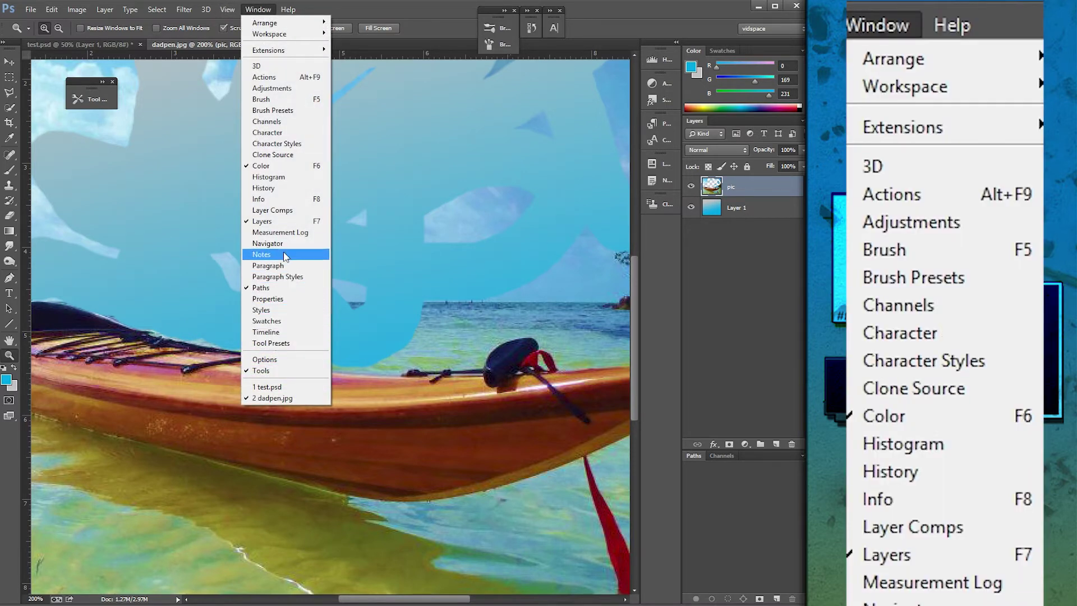
# - Revert all eraser strokes through the History panel to restore the full sky
pyautogui.click(286, 193)
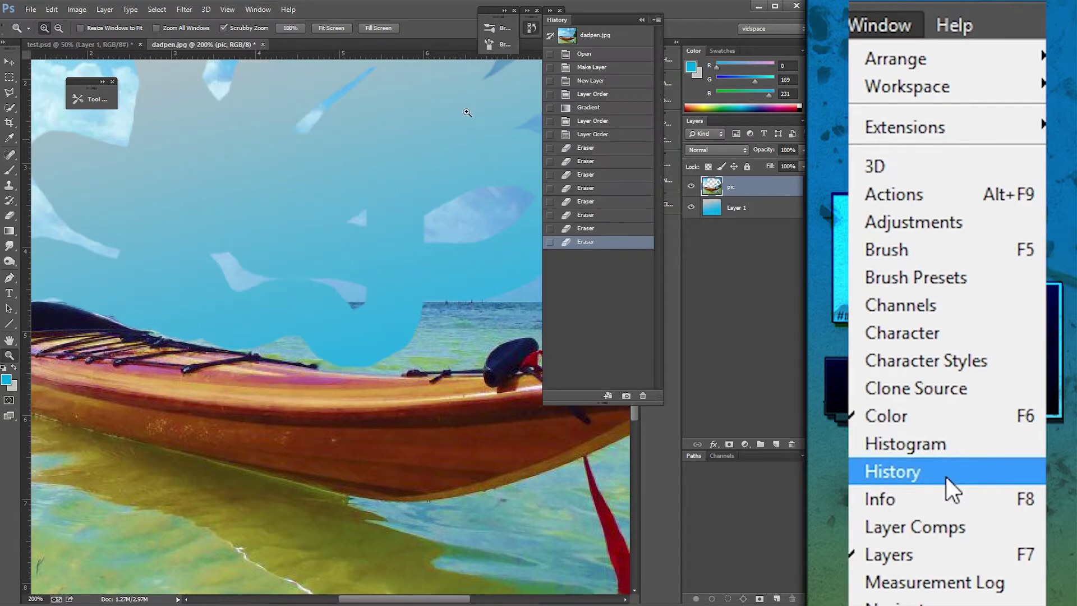
pyautogui.moveTo(607, 24); pyautogui.dragTo(735, 161)
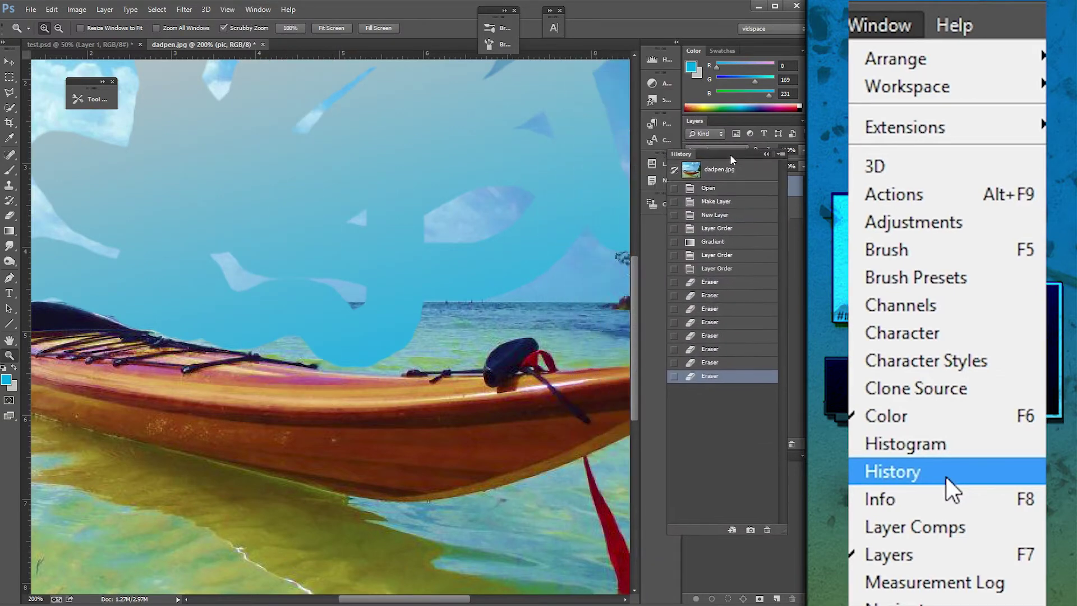
pyautogui.click(714, 367)
pyautogui.click(716, 354)
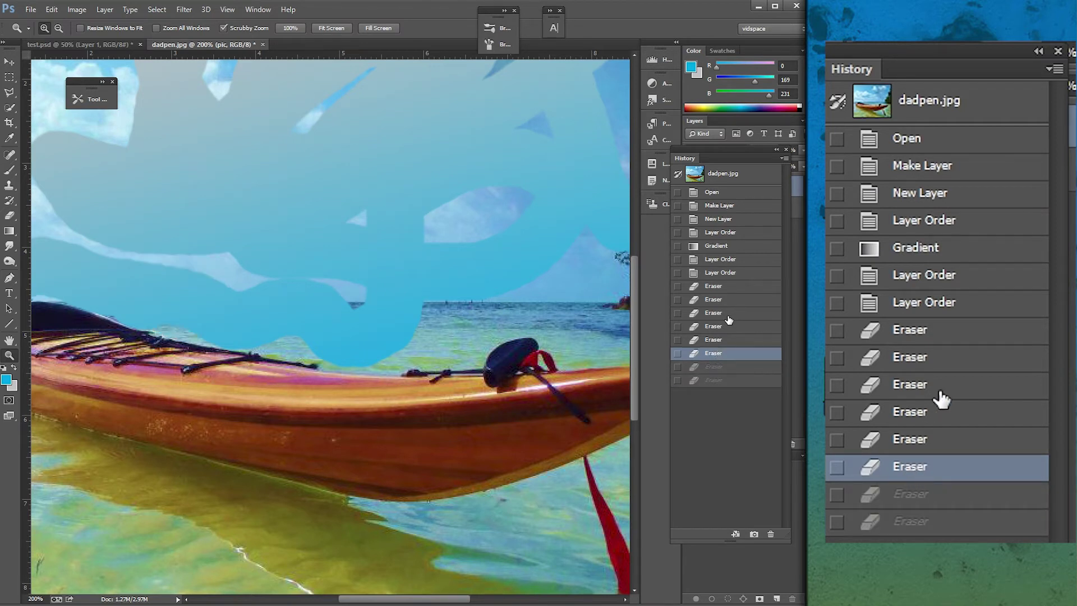
pyautogui.click(721, 313)
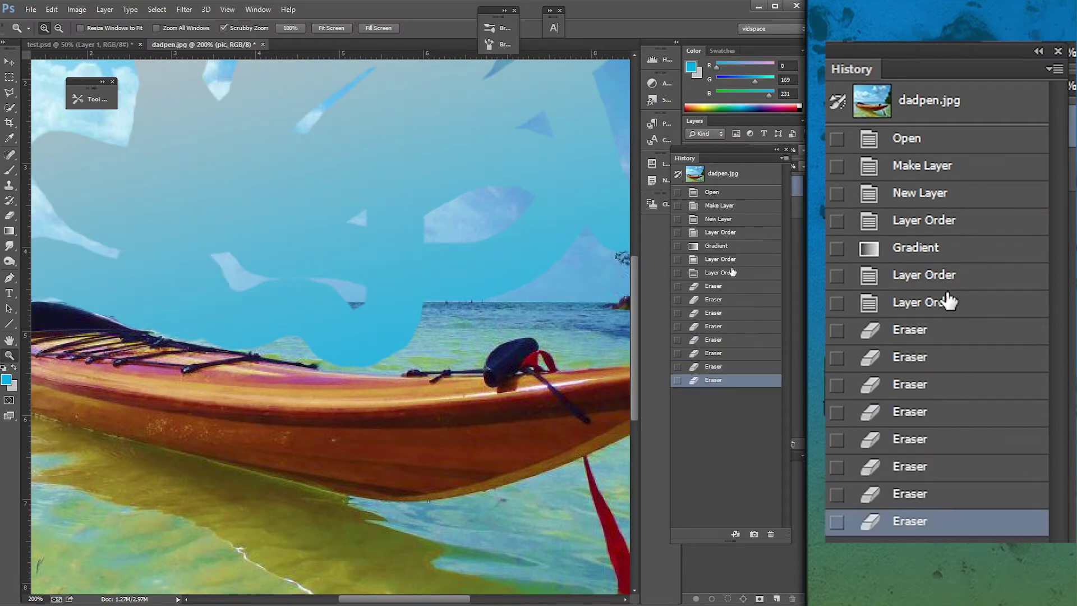
pyautogui.click(732, 273)
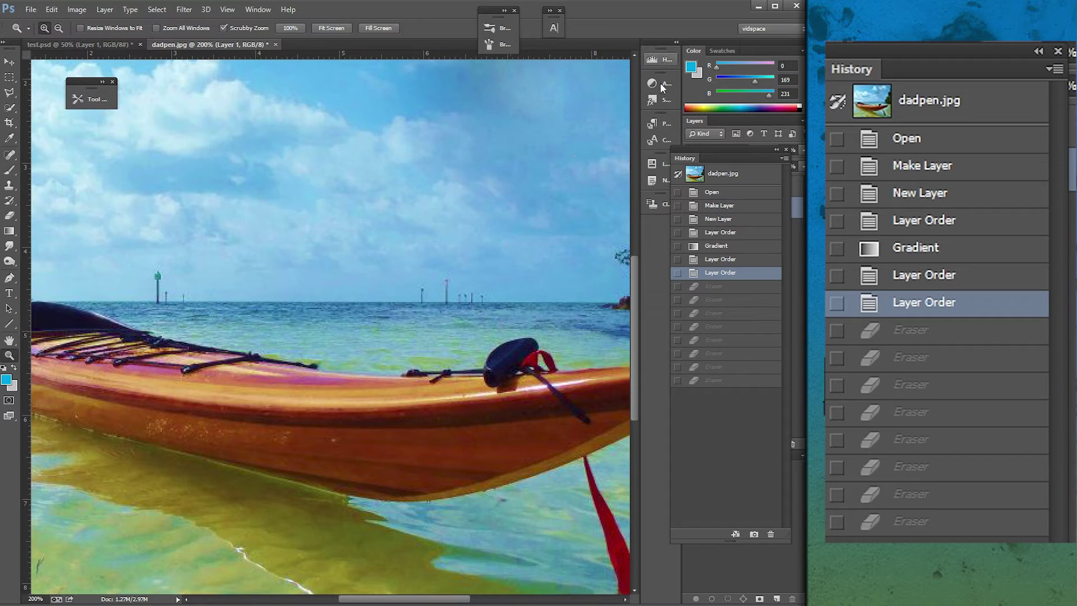
pyautogui.moveTo(712, 148); pyautogui.dragTo(729, 251)
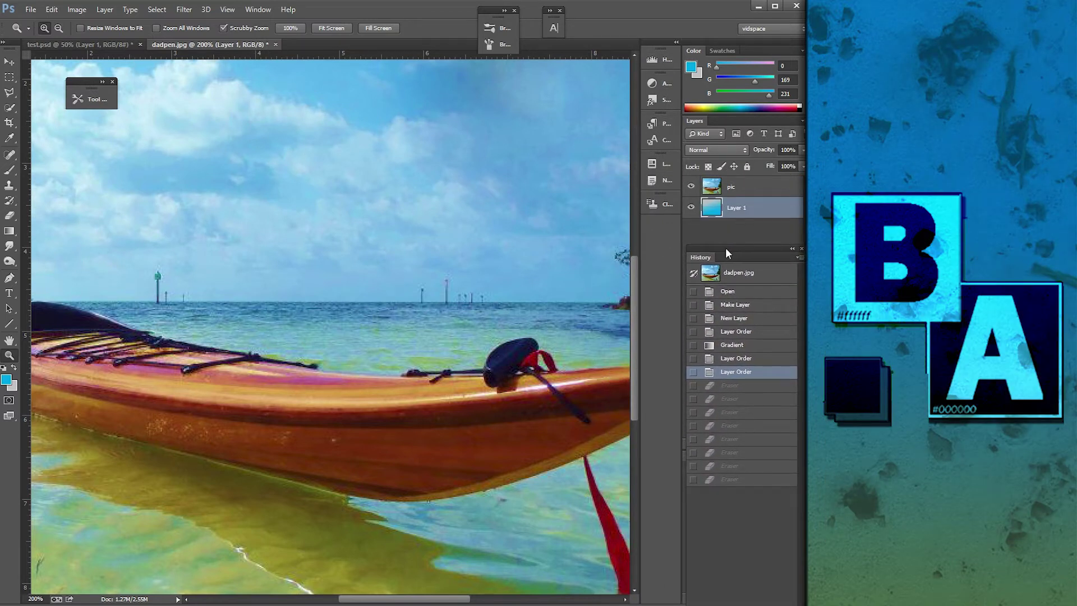
# - Zoom out and select the lower water with the Magic Wand tool
pyautogui.keyDown('alt'); pyautogui.click(299, 331); pyautogui.keyUp('alt')
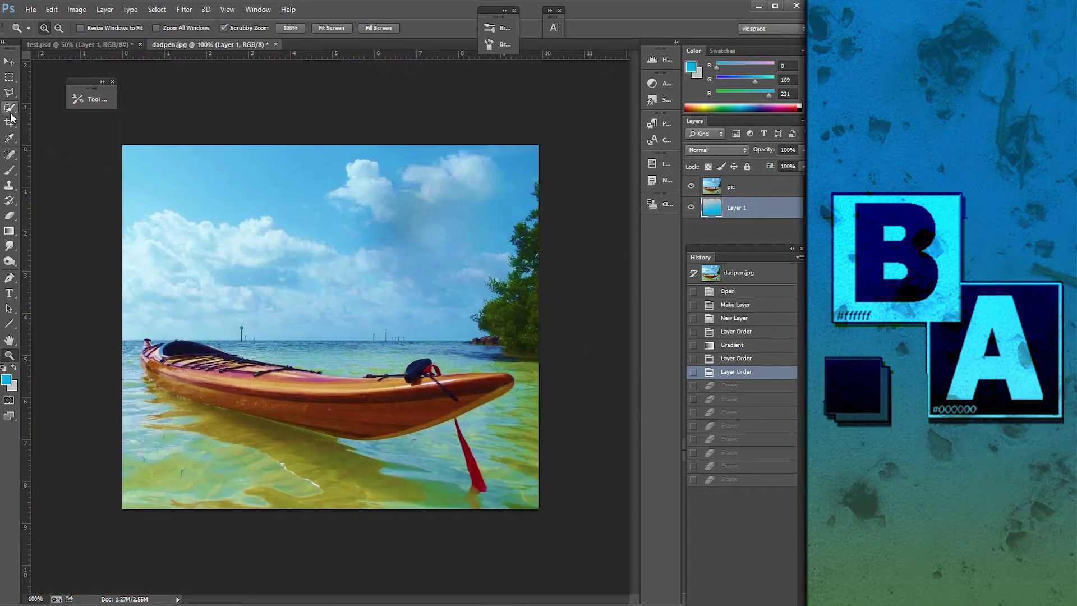
pyautogui.click(13, 108)
pyautogui.click(75, 119)
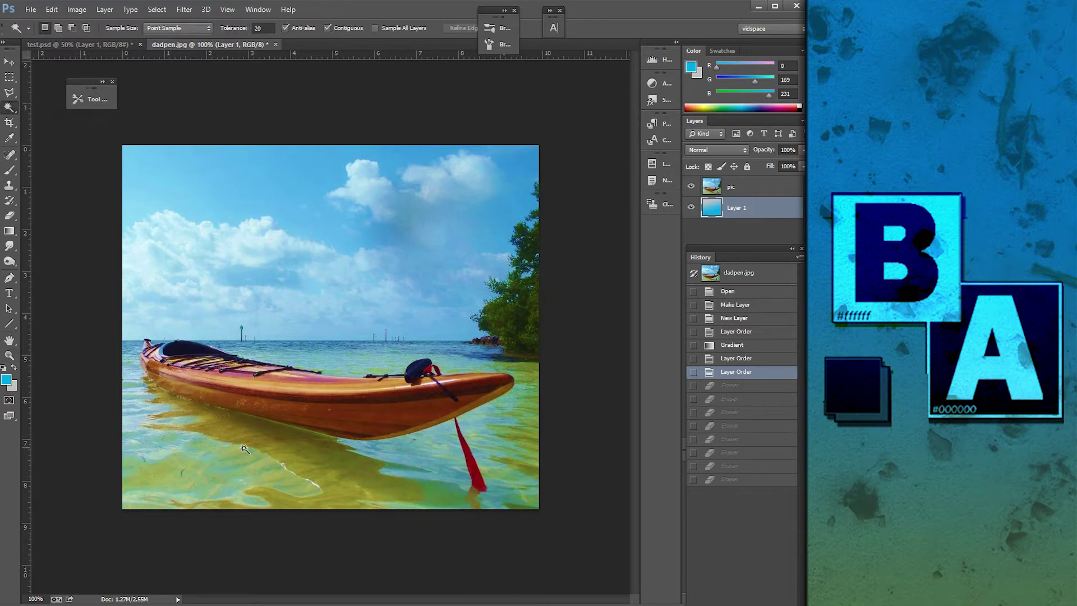
pyautogui.click(278, 442)
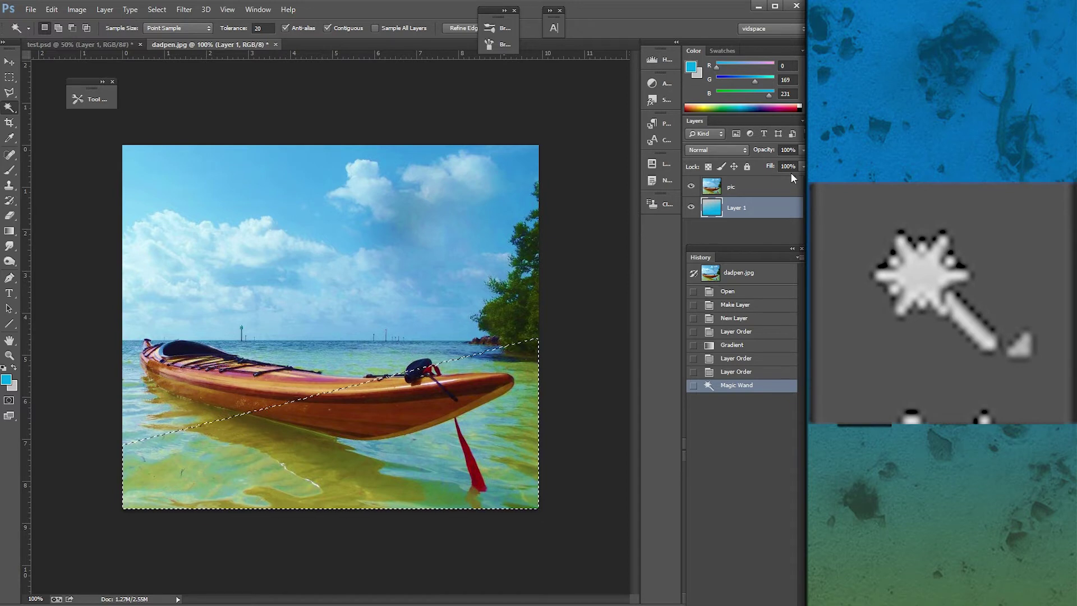
# - Make the pic layer active and deselect the lower-water selection via Select > Deselect
pyautogui.click(756, 187)
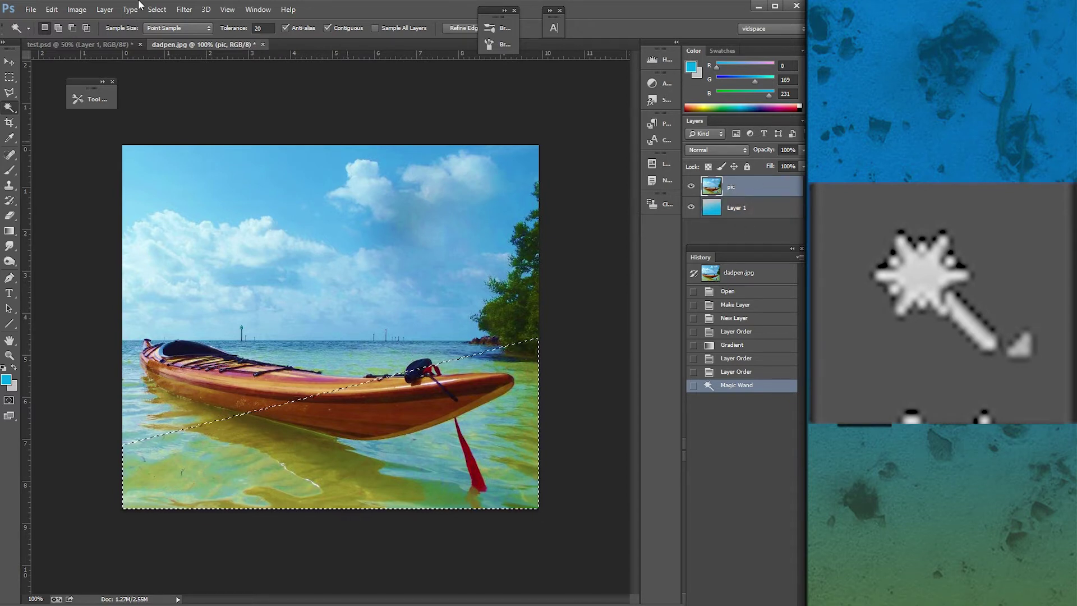
pyautogui.click(156, 10)
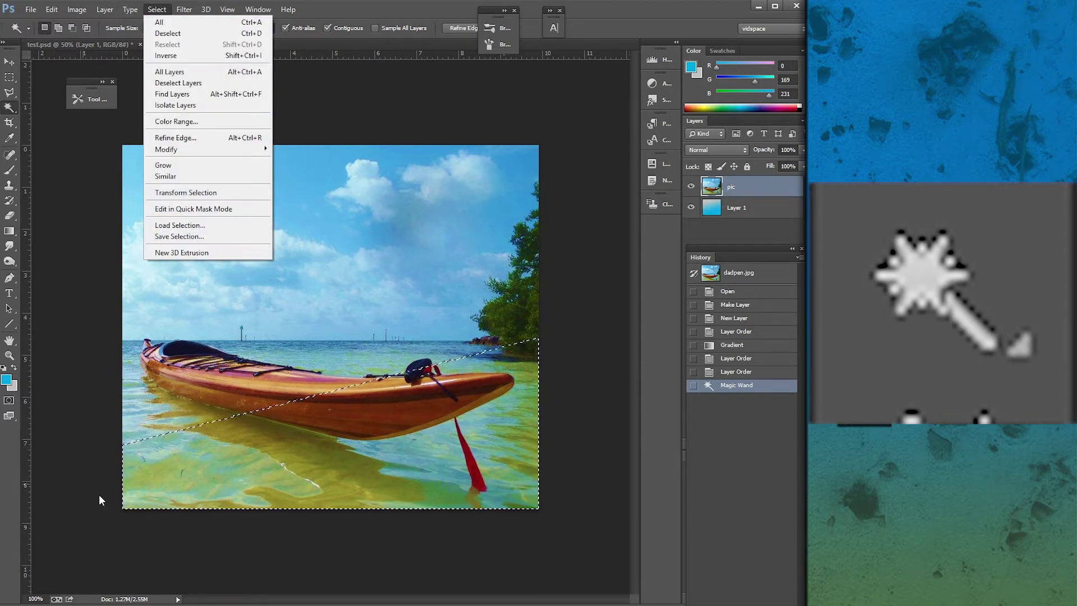
pyautogui.click(229, 362)
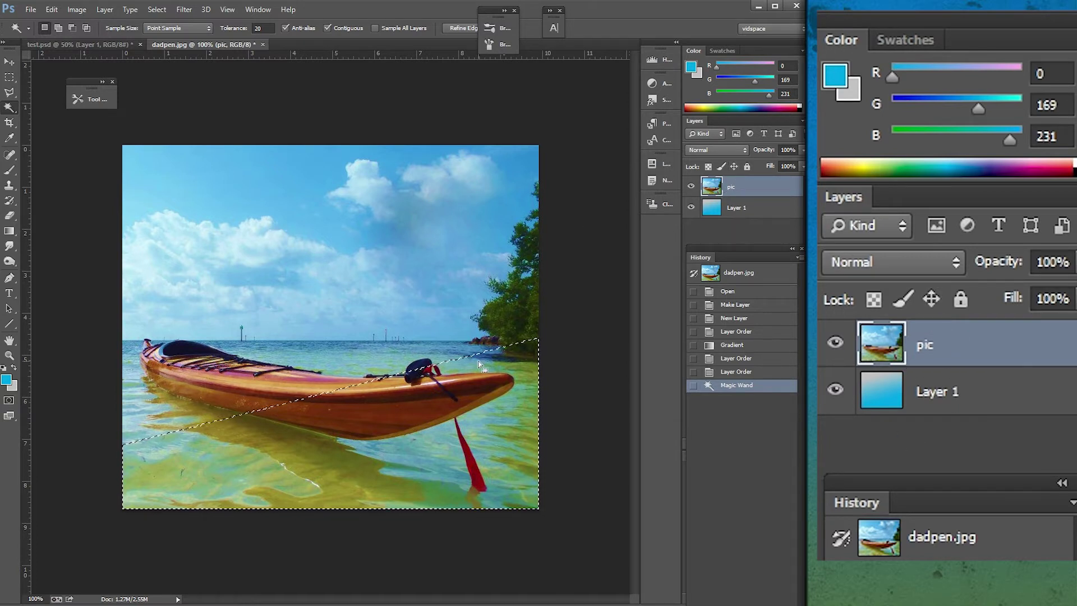
pyautogui.click(157, 9)
pyautogui.click(167, 35)
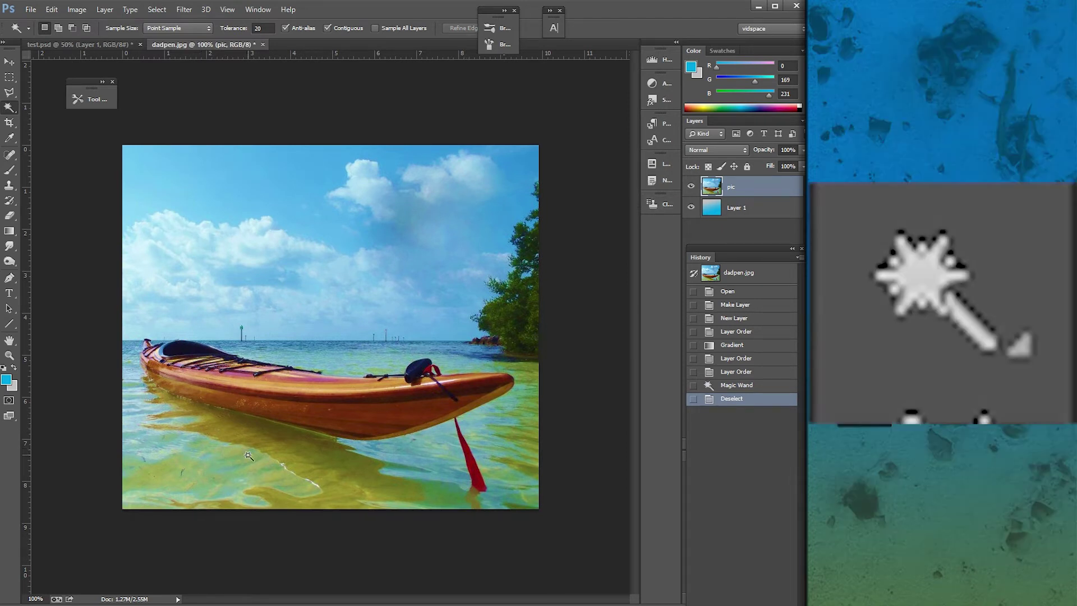
# - Magic Wand the water below the kayak, trying tolerance 10 and then 50
pyautogui.click(238, 471)
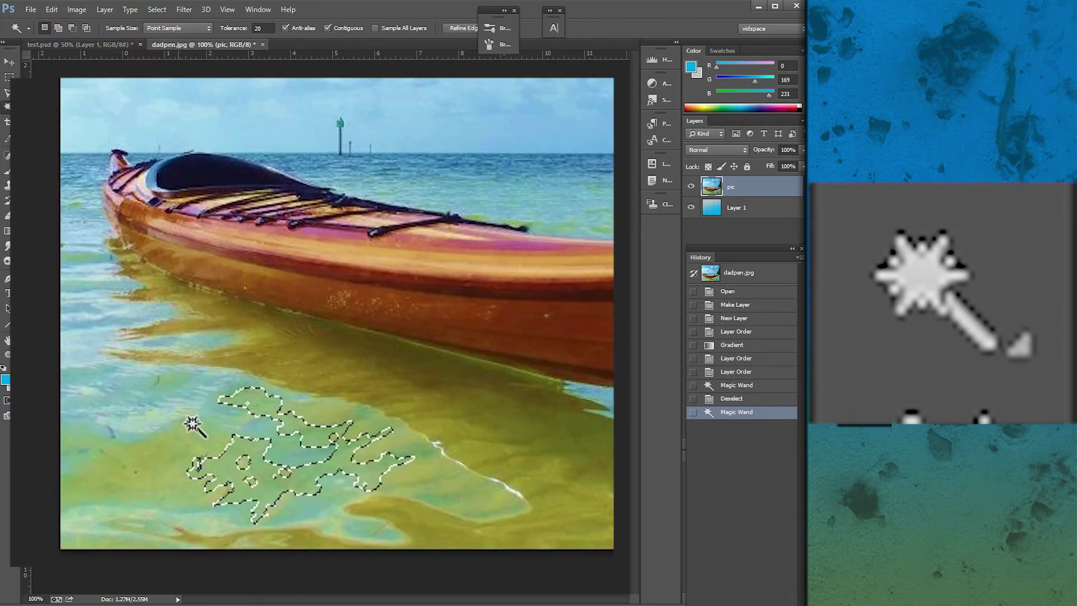
pyautogui.click(263, 28)
pyautogui.write('10')
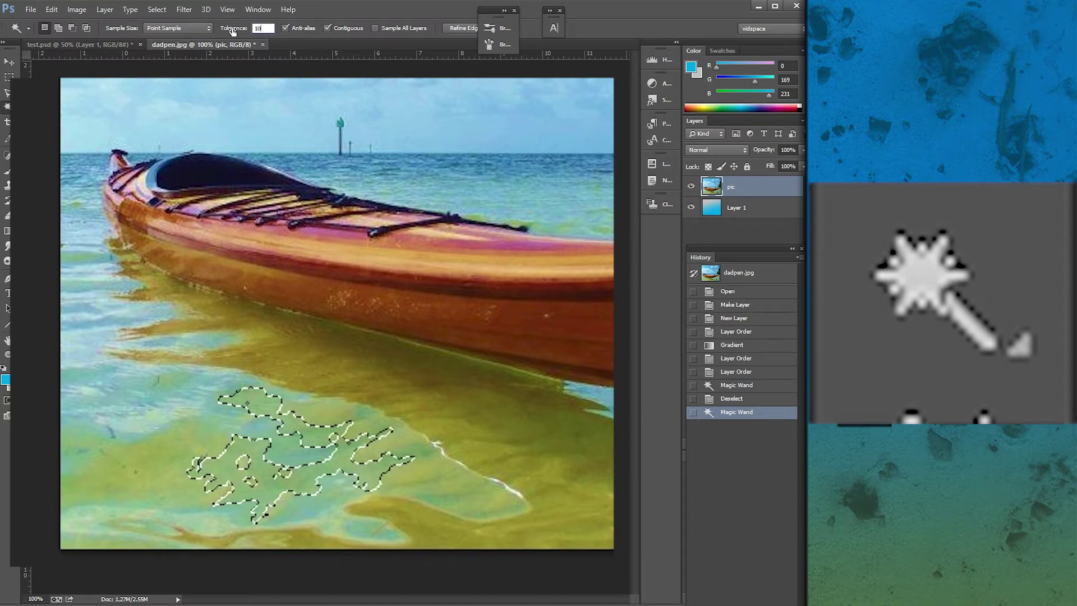
pyautogui.click(474, 505)
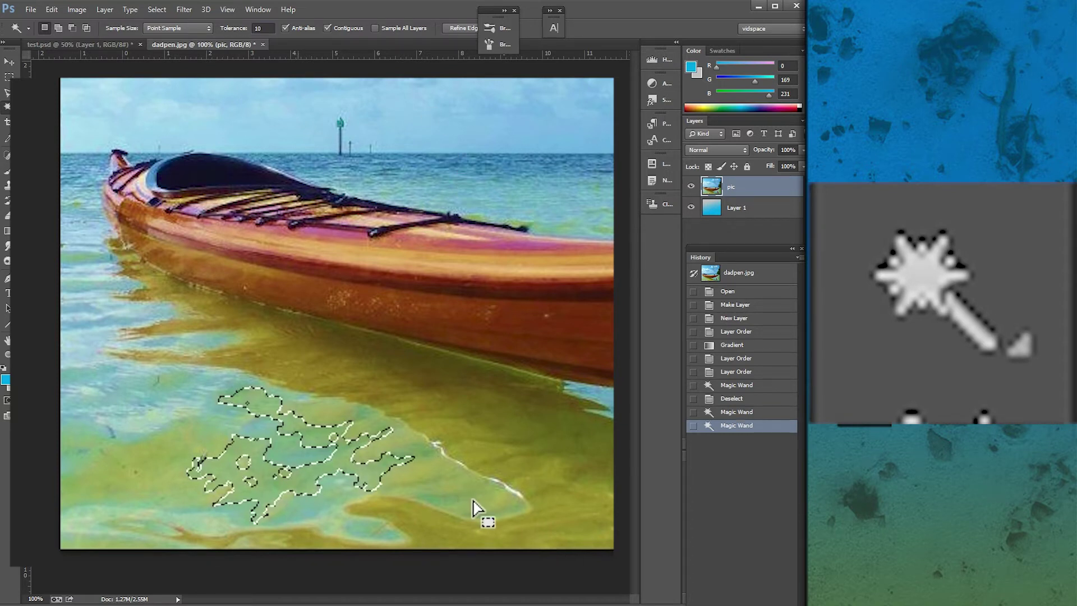
pyautogui.click(262, 28)
pyautogui.write('50')
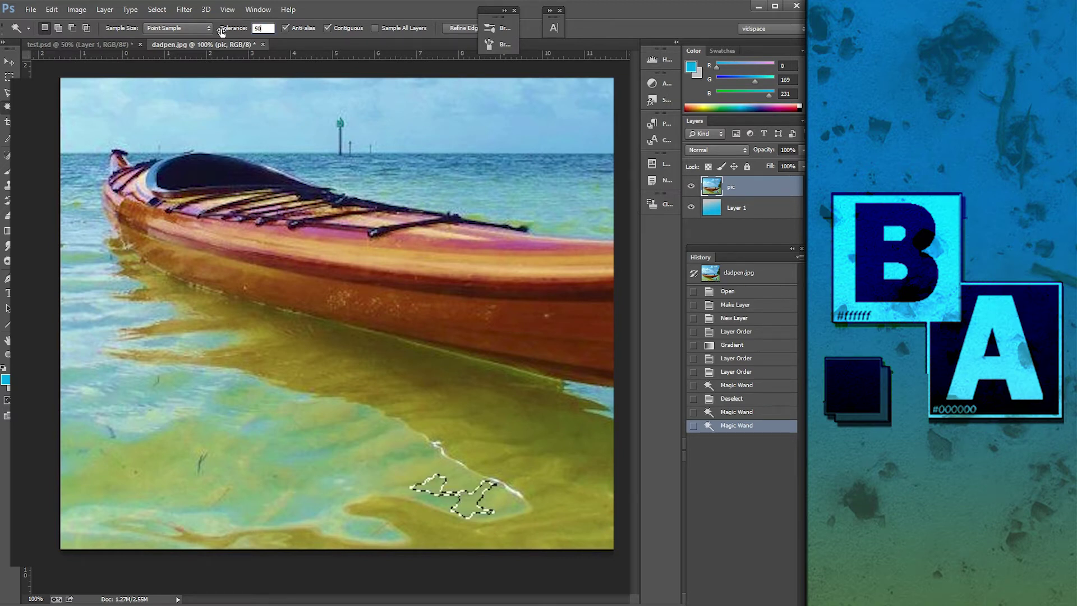
# - Select the reflection water beneath the kayak, Shift-adding more reflection areas at tolerance 50
pyautogui.click(244, 453)
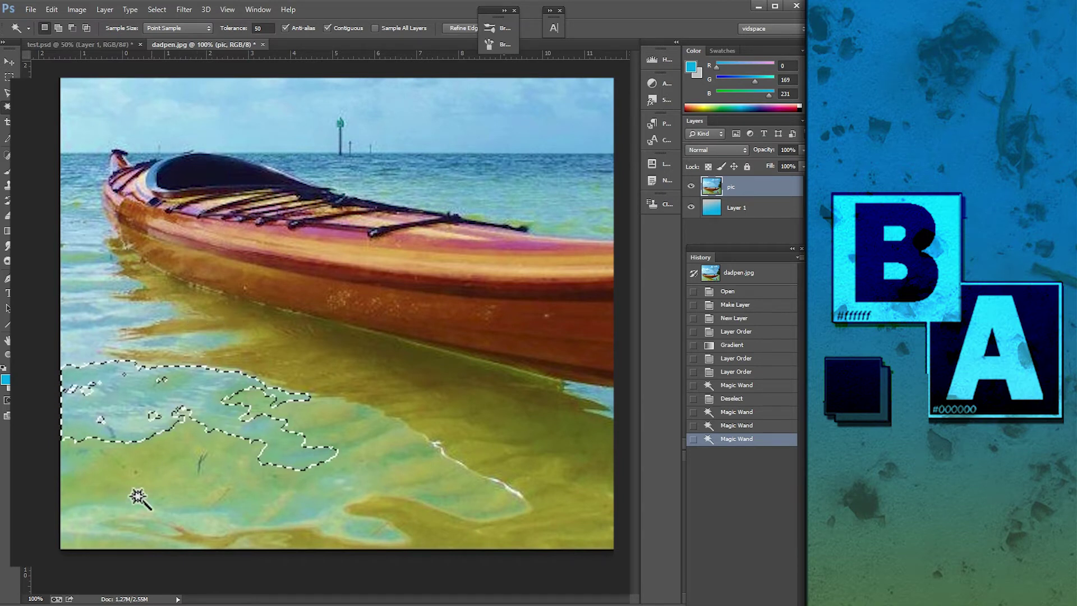
pyautogui.click(362, 429)
pyautogui.click(498, 409)
pyautogui.click(572, 452)
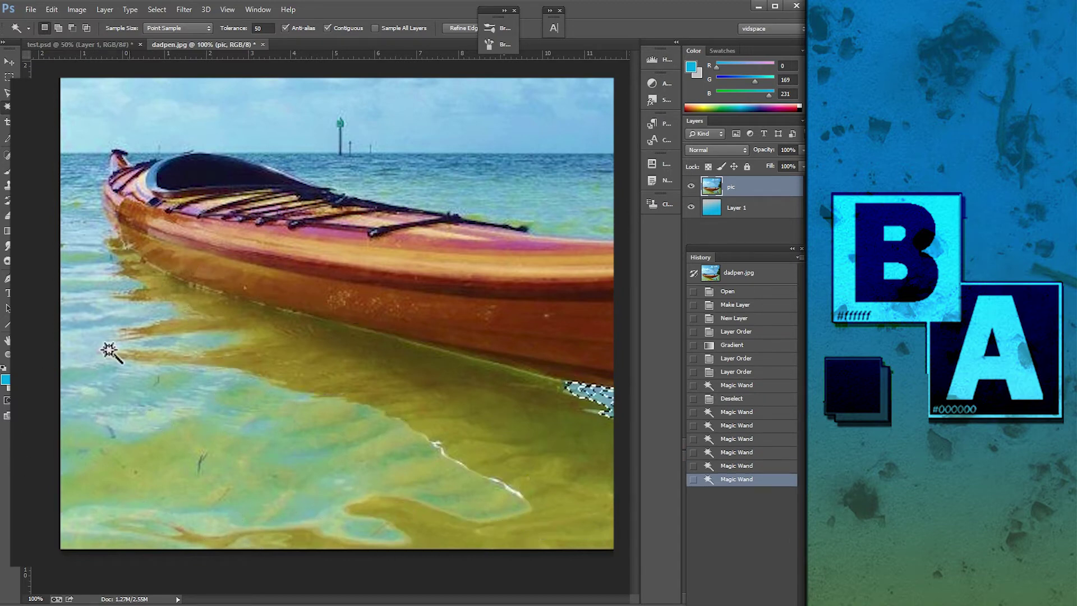
pyautogui.press('shift')
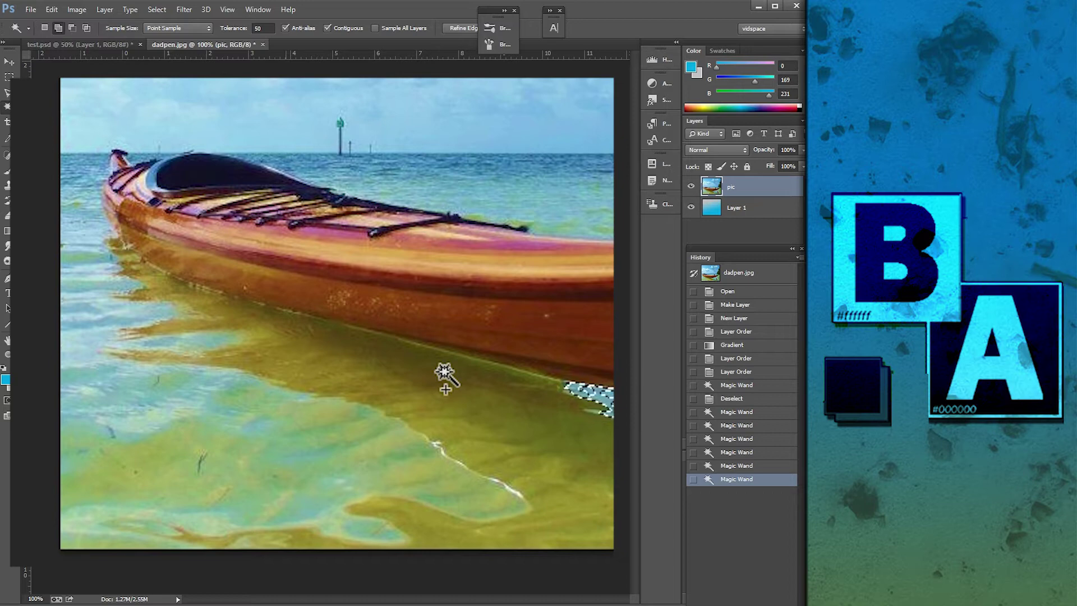
pyautogui.keyDown('shift'); pyautogui.click(444, 372); pyautogui.keyUp('shift')
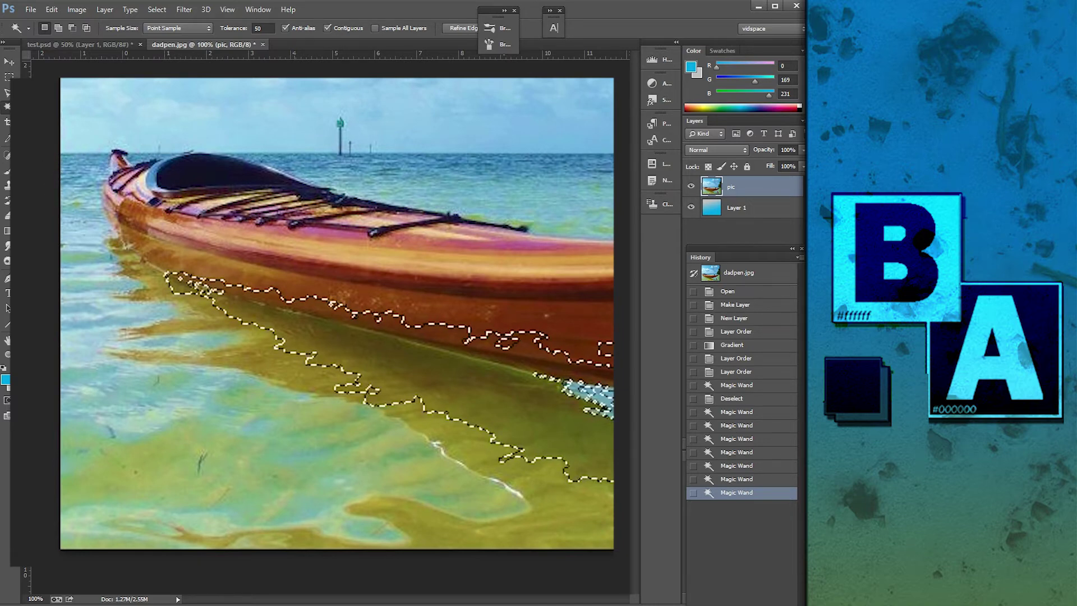
pyautogui.click(7, 78)
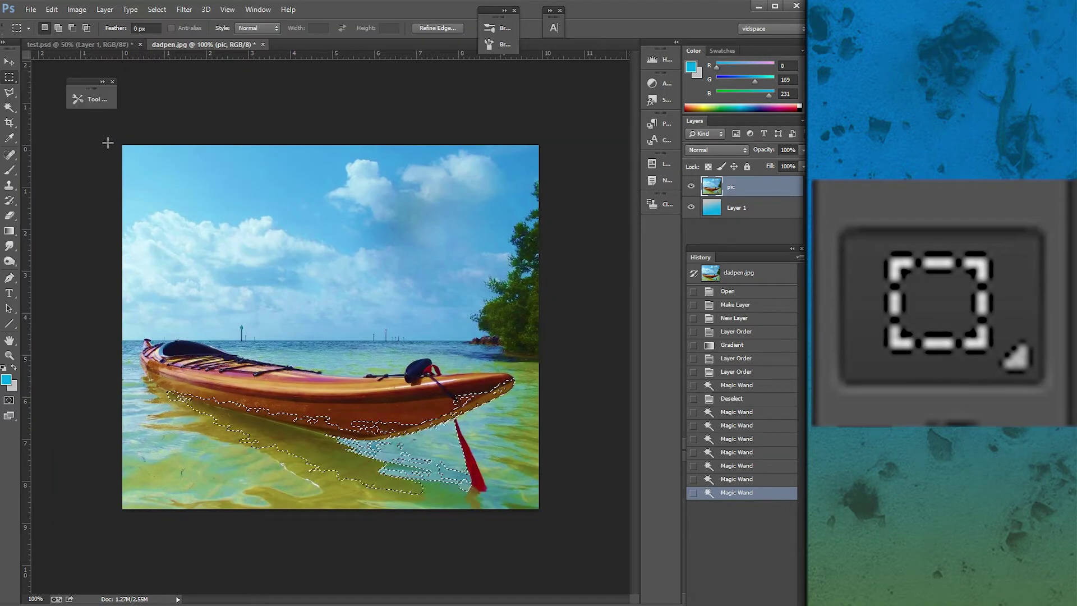
# - Marquee the sky to the horizon, Magnetic Lasso around the kayak, then deselect everything
pyautogui.moveTo(123, 145)
pyautogui.mouseDown()
pyautogui.moveTo(541, 343)
pyautogui.moveTo(560, 339)
pyautogui.mouseUp()
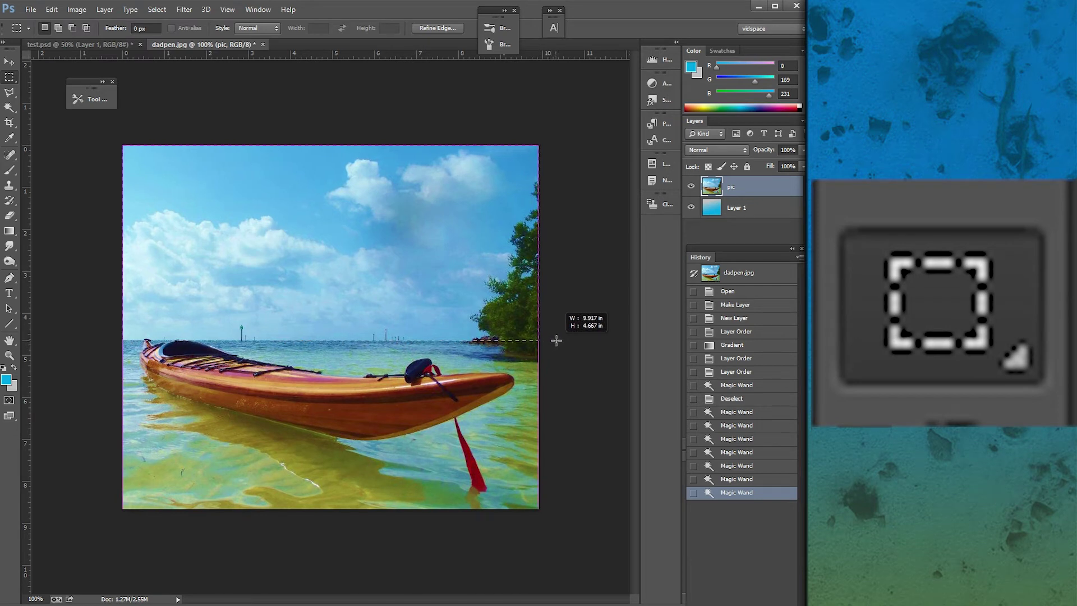
pyautogui.moveTo(560, 339); pyautogui.dragTo(558, 336)
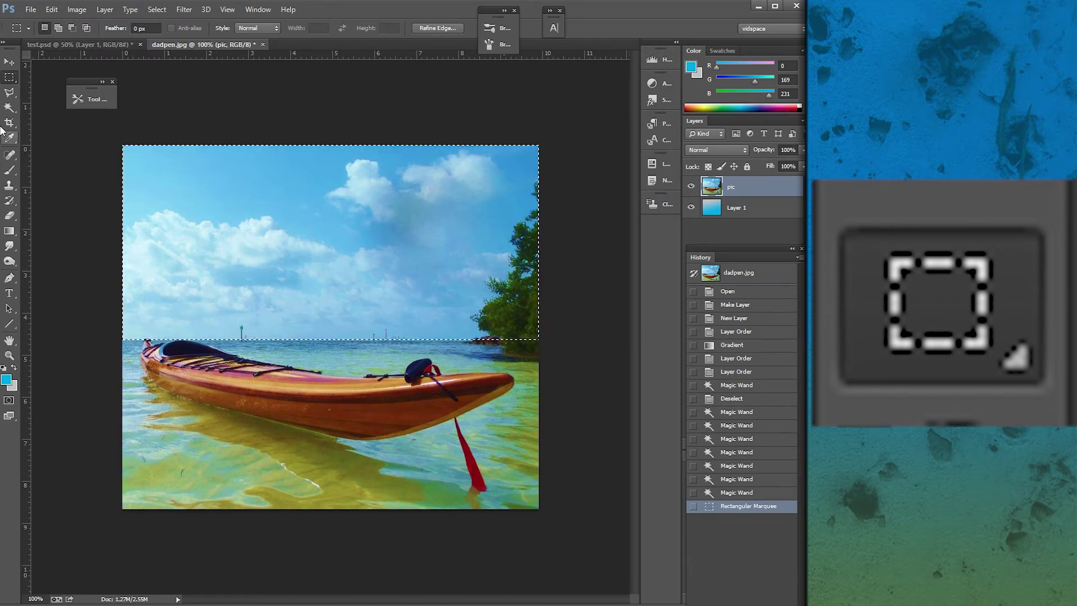
pyautogui.click(8, 93)
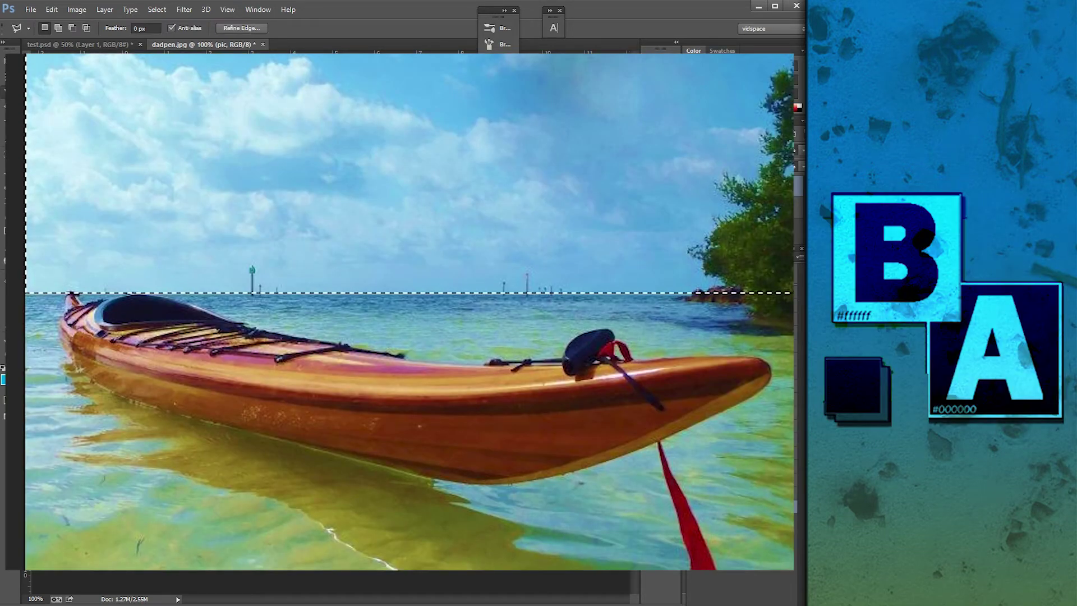
pyautogui.hotkey('shift', 'l')
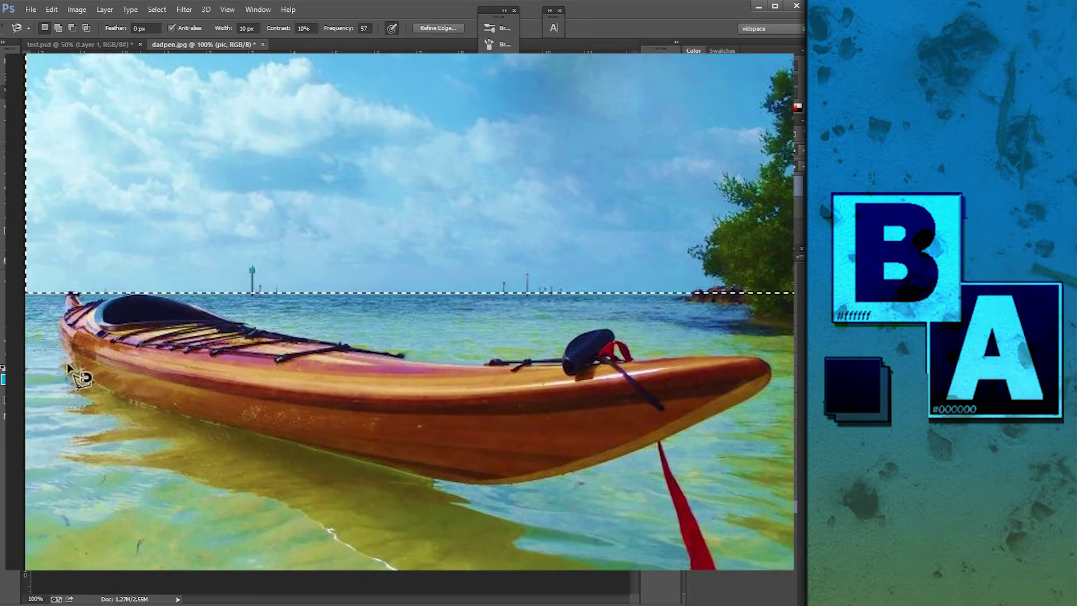
pyautogui.click(83, 375)
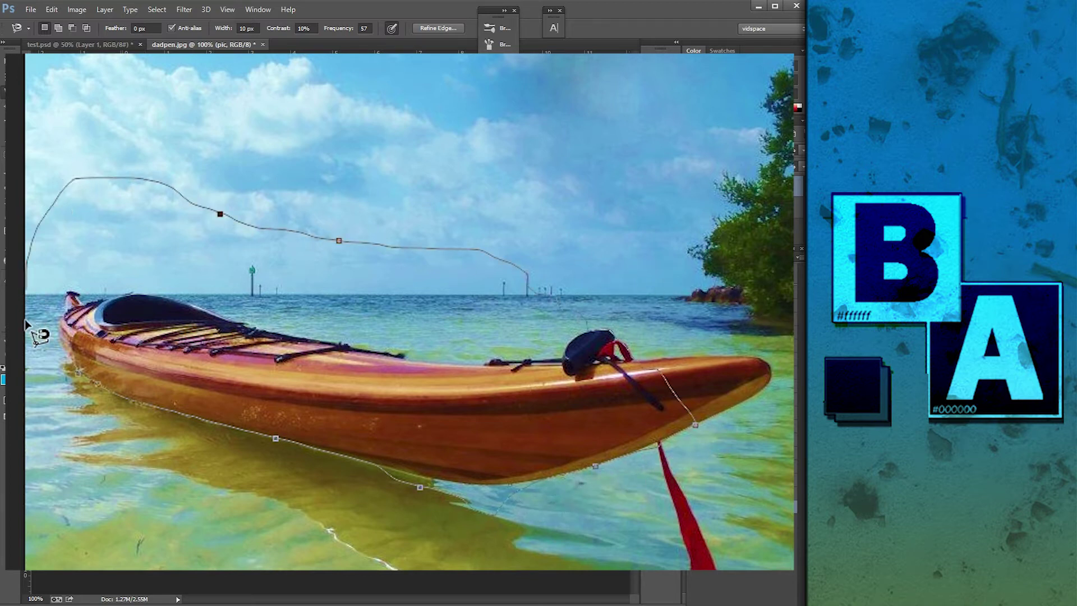
pyautogui.click(78, 379)
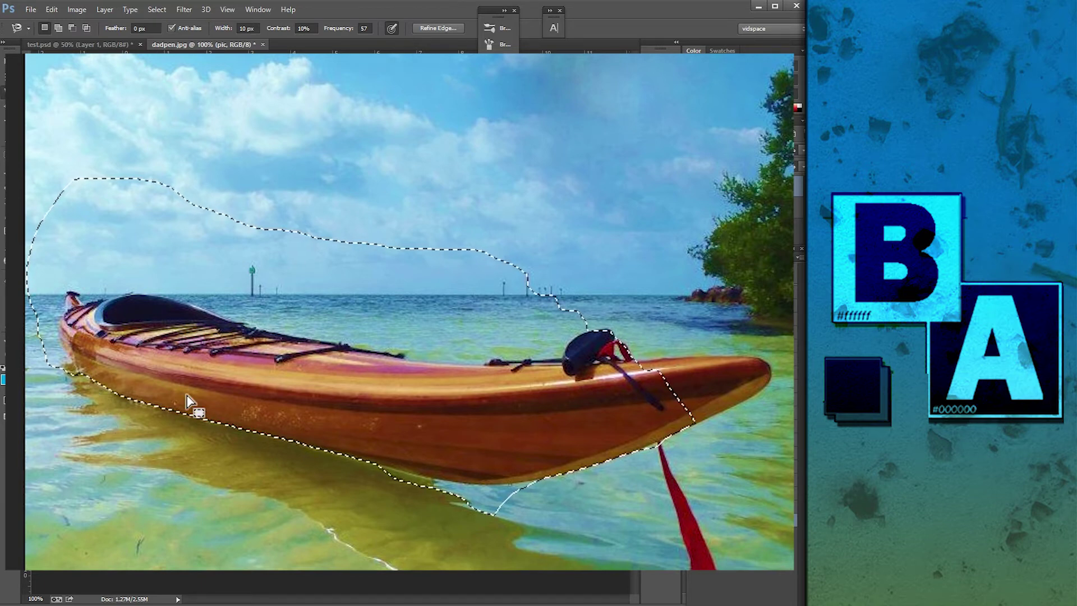
pyautogui.click(156, 9)
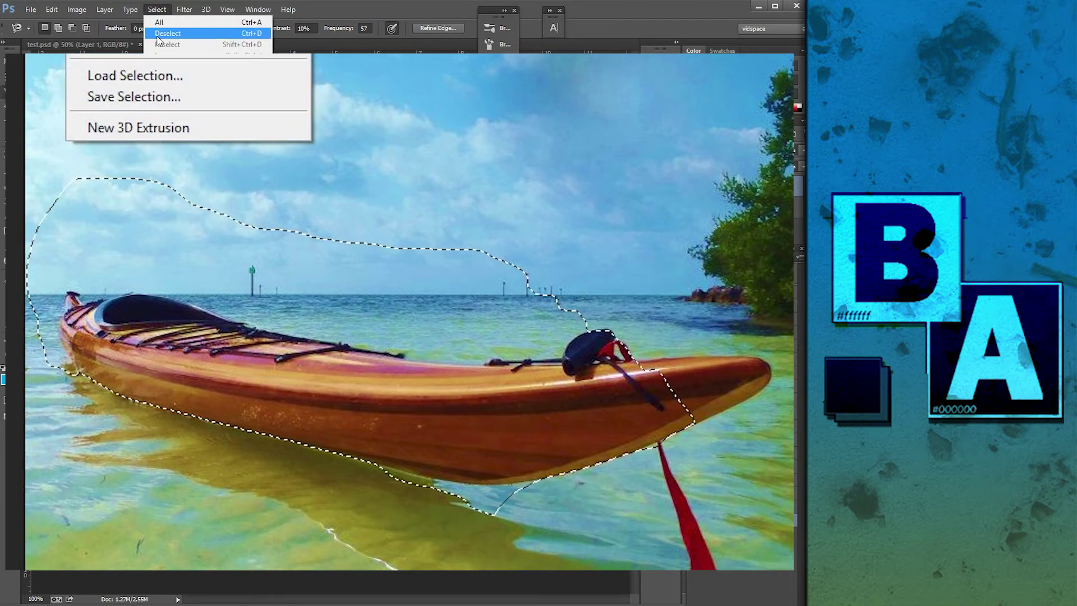
pyautogui.click(158, 36)
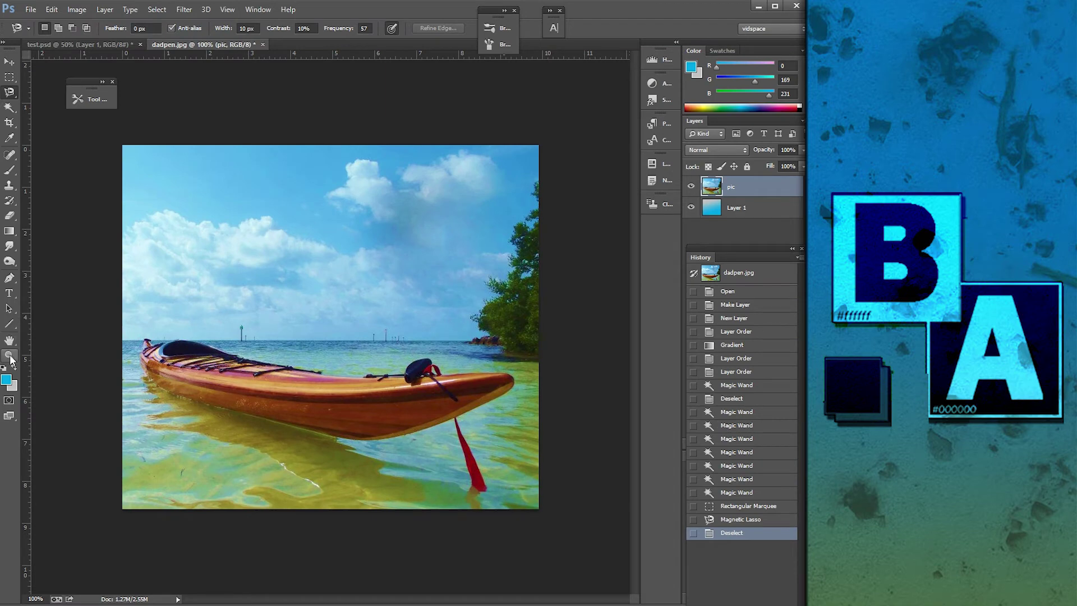
# - Zoom to 200% on the kayak's bow and pan the view
pyautogui.click(9, 356)
pyautogui.click(378, 422)
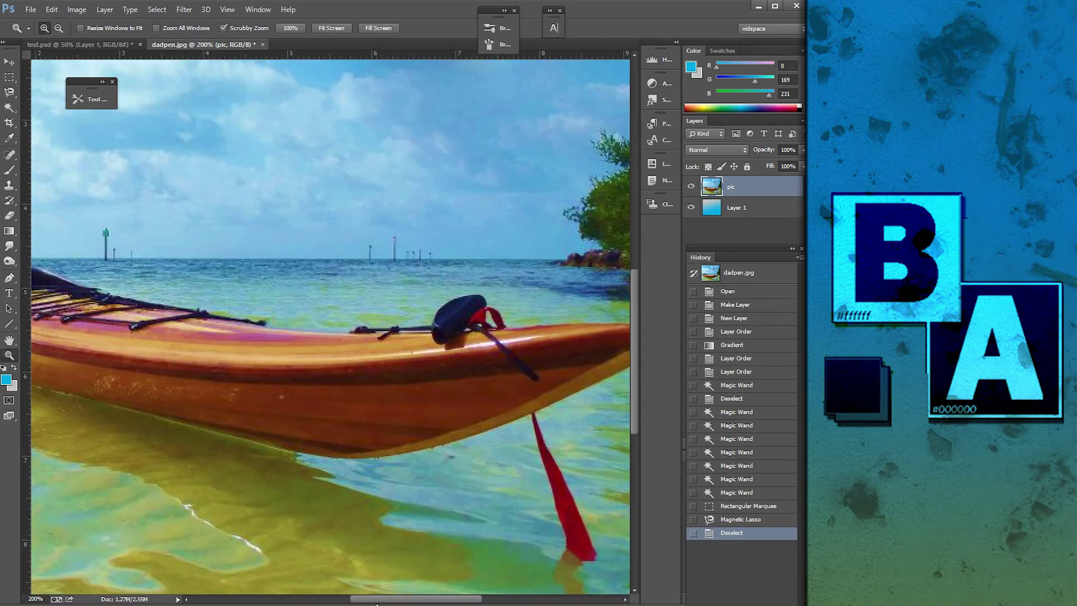
pyautogui.moveTo(379, 599)
pyautogui.mouseDown()
pyautogui.moveTo(365, 599)
pyautogui.moveTo(328, 554)
pyautogui.mouseUp()
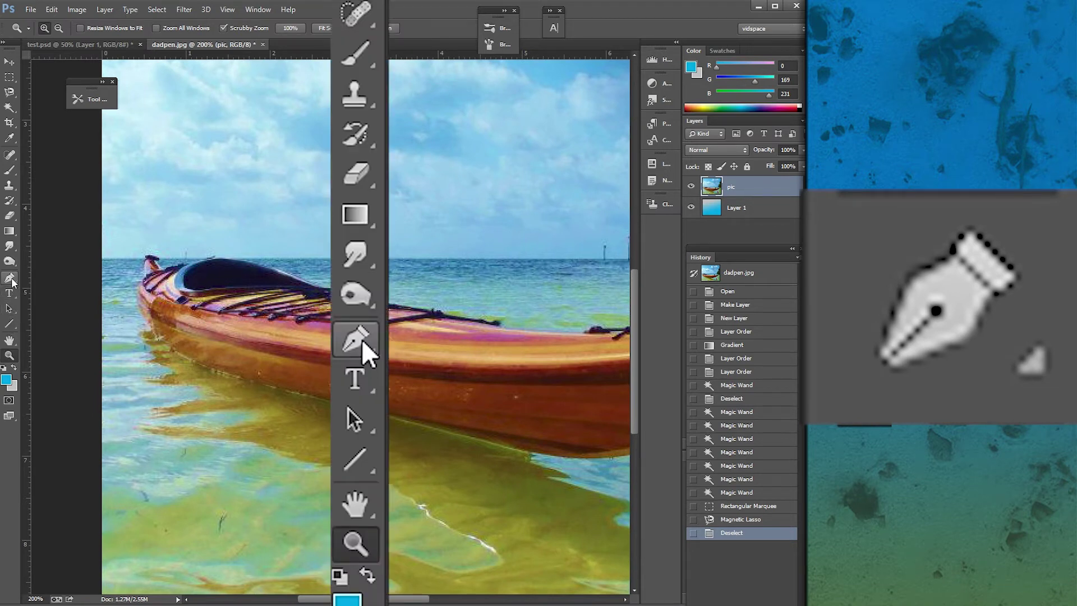
# - Draw a closed three-anchor straight-sided pen path in the sky
pyautogui.click(10, 278)
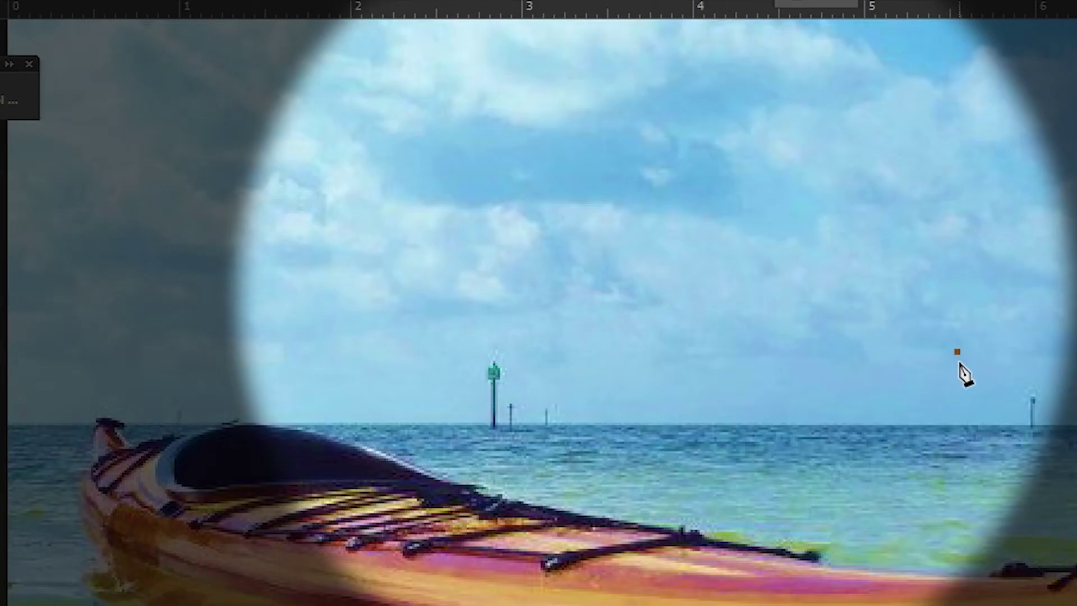
pyautogui.click(957, 351)
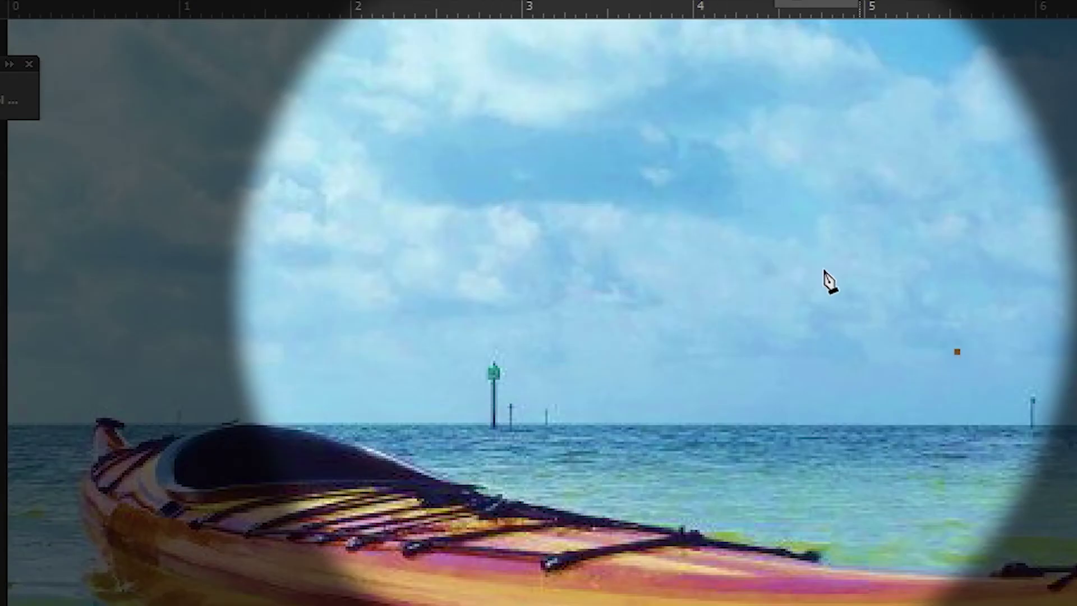
pyautogui.click(338, 160)
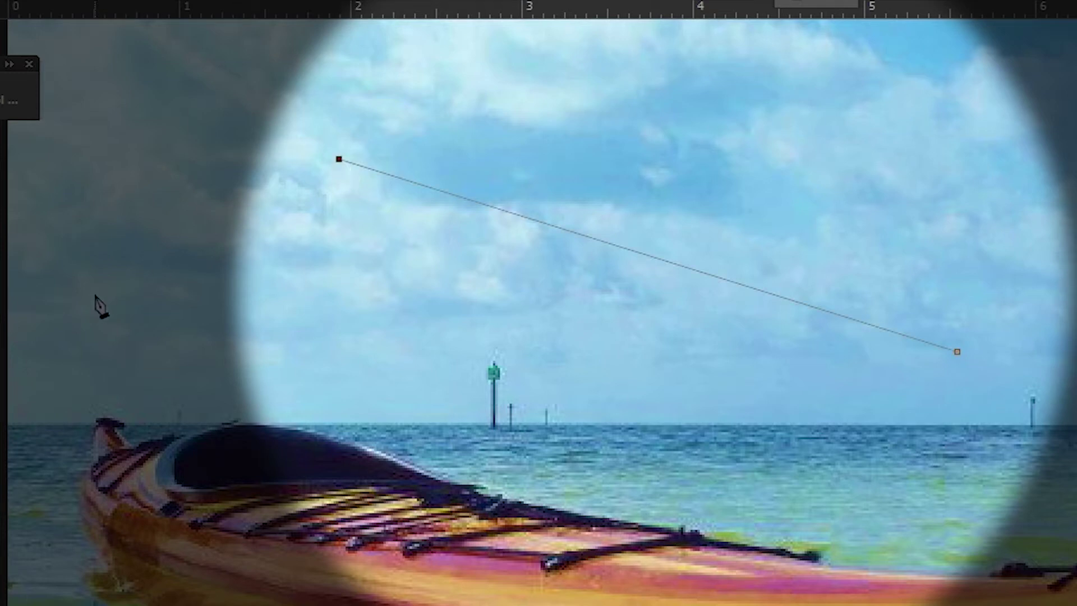
pyautogui.click(881, 468)
pyautogui.click(957, 352)
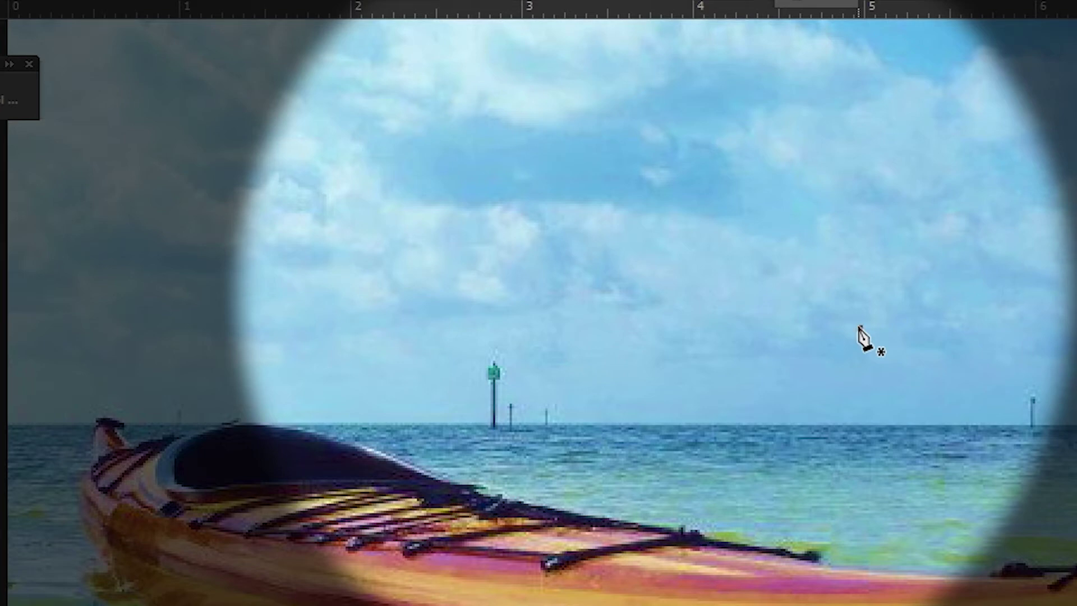
# - Sketch a pen path across the sky with dragged curved anchors, then discard it
pyautogui.click(860, 328)
pyautogui.click(541, 192)
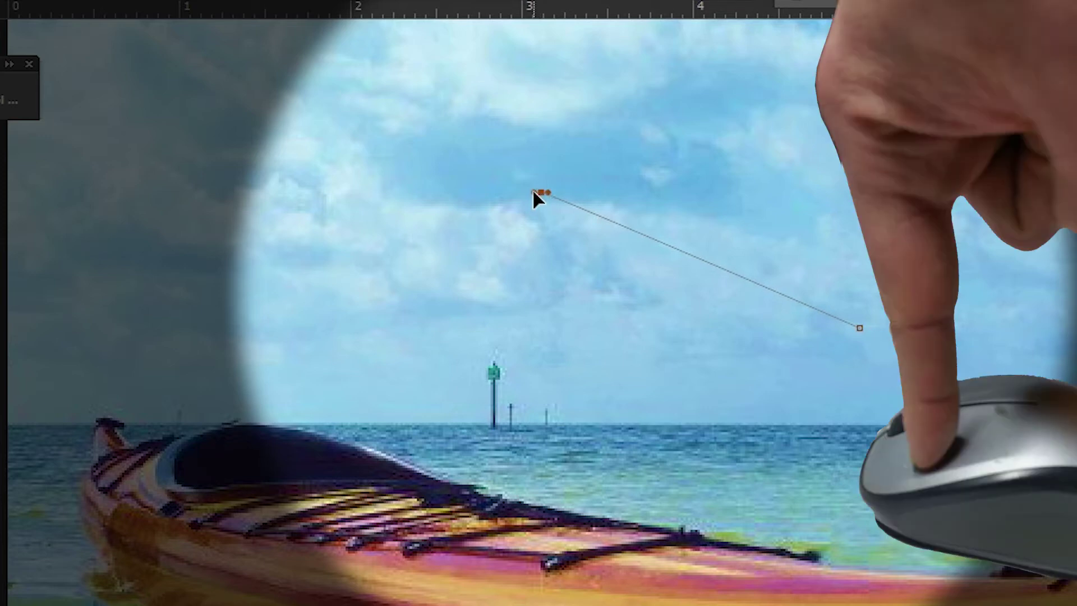
pyautogui.moveTo(534, 191); pyautogui.dragTo(529, 195)
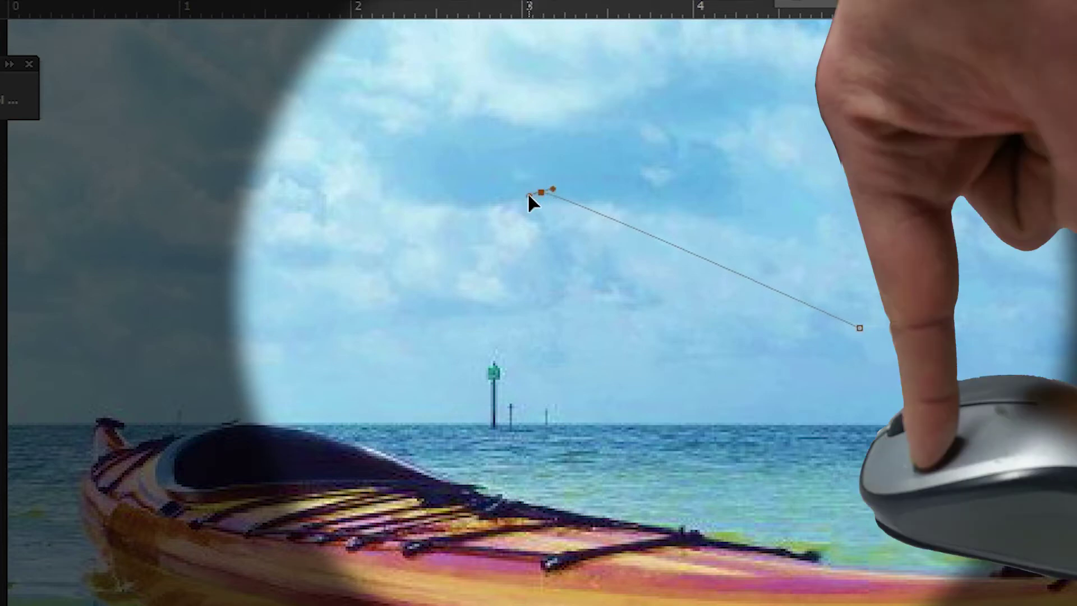
pyautogui.moveTo(526, 196)
pyautogui.mouseDown()
pyautogui.moveTo(370, 218)
pyautogui.moveTo(240, 257)
pyautogui.moveTo(364, 431)
pyautogui.moveTo(533, 432)
pyautogui.moveTo(623, 513)
pyautogui.moveTo(734, 495)
pyautogui.moveTo(858, 443)
pyautogui.moveTo(830, 479)
pyautogui.moveTo(650, 604)
pyautogui.moveTo(481, 603)
pyautogui.moveTo(281, 404)
pyautogui.moveTo(447, 209)
pyautogui.moveTo(519, 175)
pyautogui.moveTo(414, 247)
pyautogui.moveTo(387, 347)
pyautogui.moveTo(397, 372)
pyautogui.moveTo(386, 279)
pyautogui.moveTo(399, 238)
pyautogui.moveTo(412, 292)
pyautogui.moveTo(498, 355)
pyautogui.mouseUp()
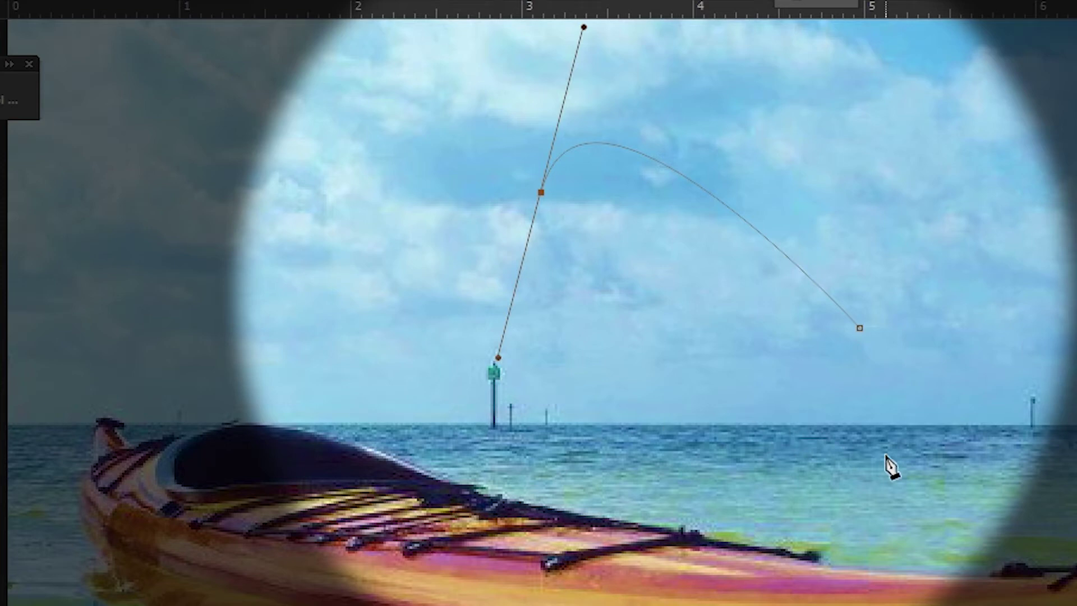
pyautogui.moveTo(885, 456)
pyautogui.mouseDown()
pyautogui.moveTo(1074, 340)
pyautogui.moveTo(381, 369)
pyautogui.moveTo(855, 204)
pyautogui.moveTo(985, 280)
pyautogui.mouseUp()
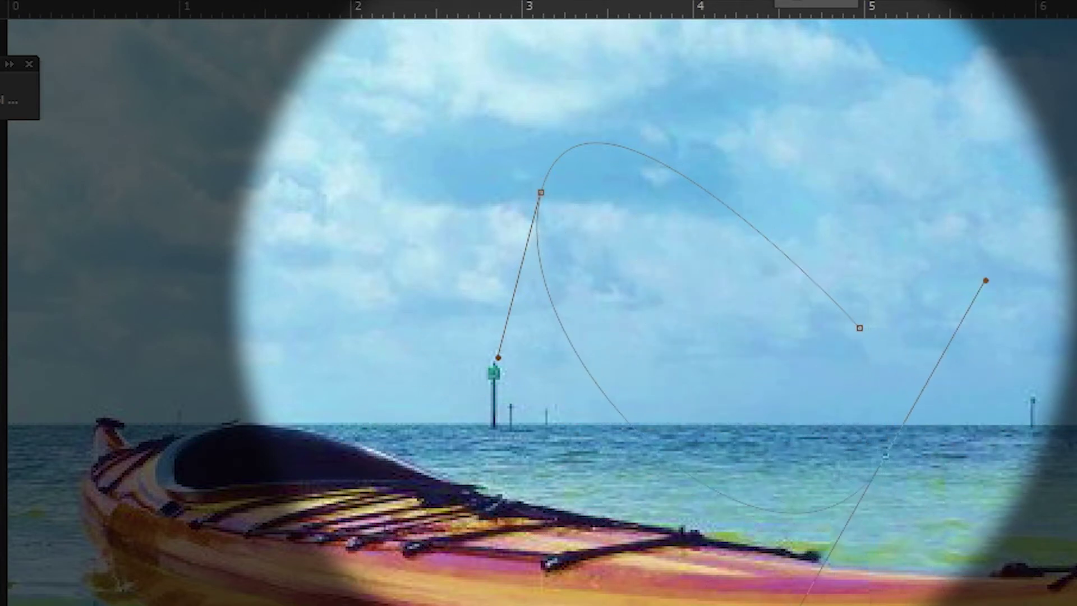
pyautogui.press('Return')
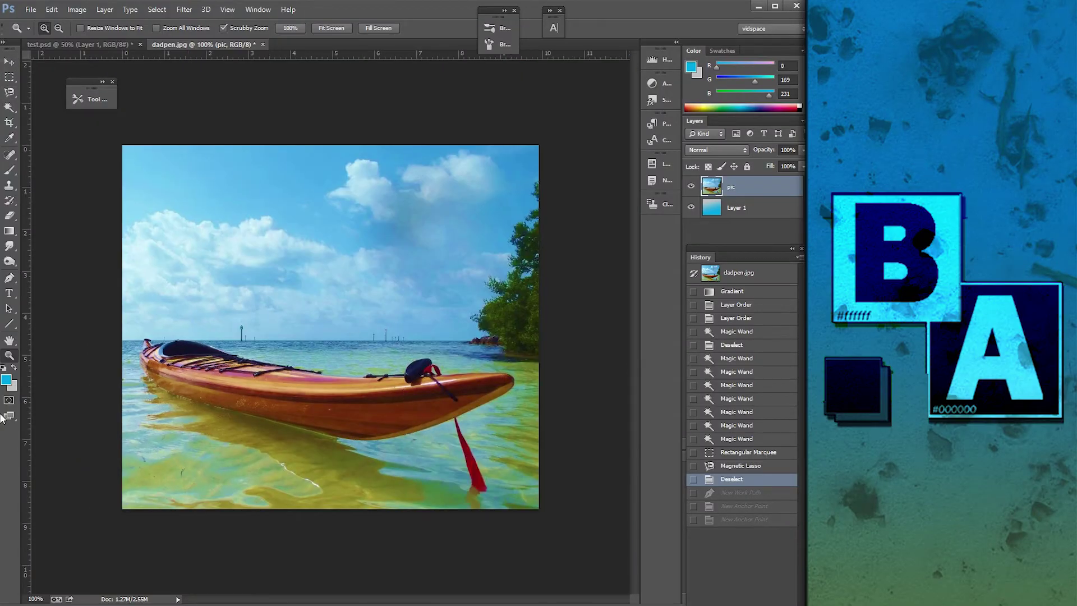
# - Curve a pen path along the hull's underside, Alt-clicking for a sharp turn at the bow tip
pyautogui.click(10, 278)
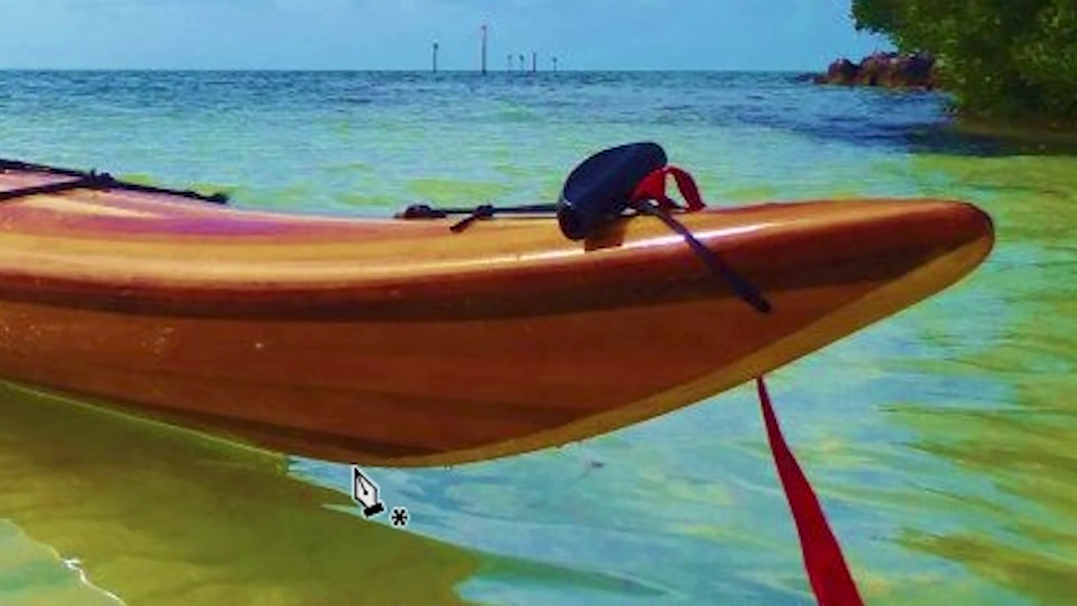
pyautogui.click(354, 465)
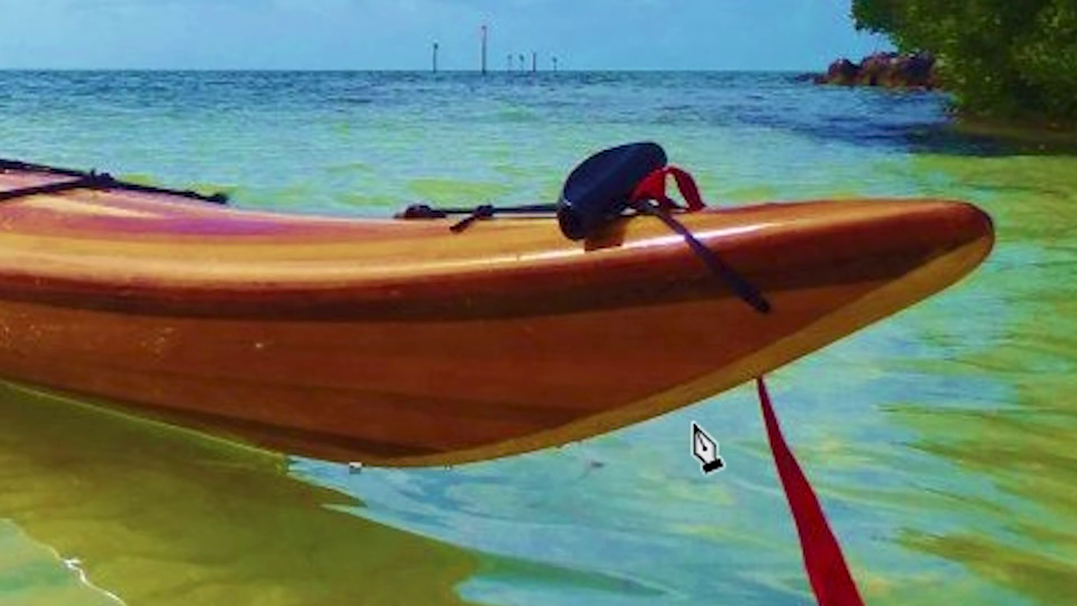
pyautogui.click(801, 358)
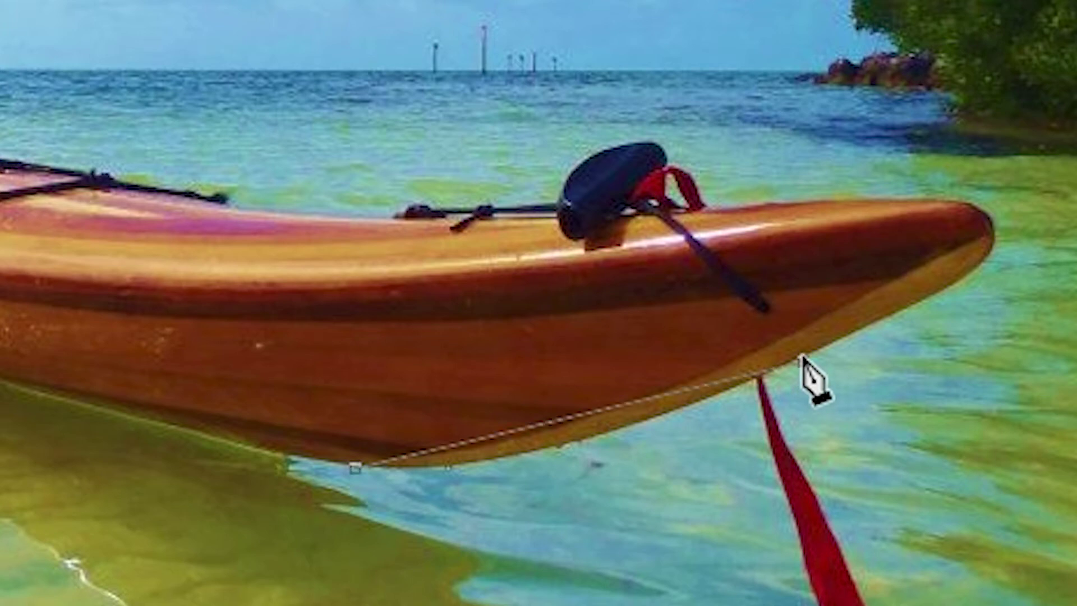
pyautogui.moveTo(802, 361); pyautogui.dragTo(1035, 249)
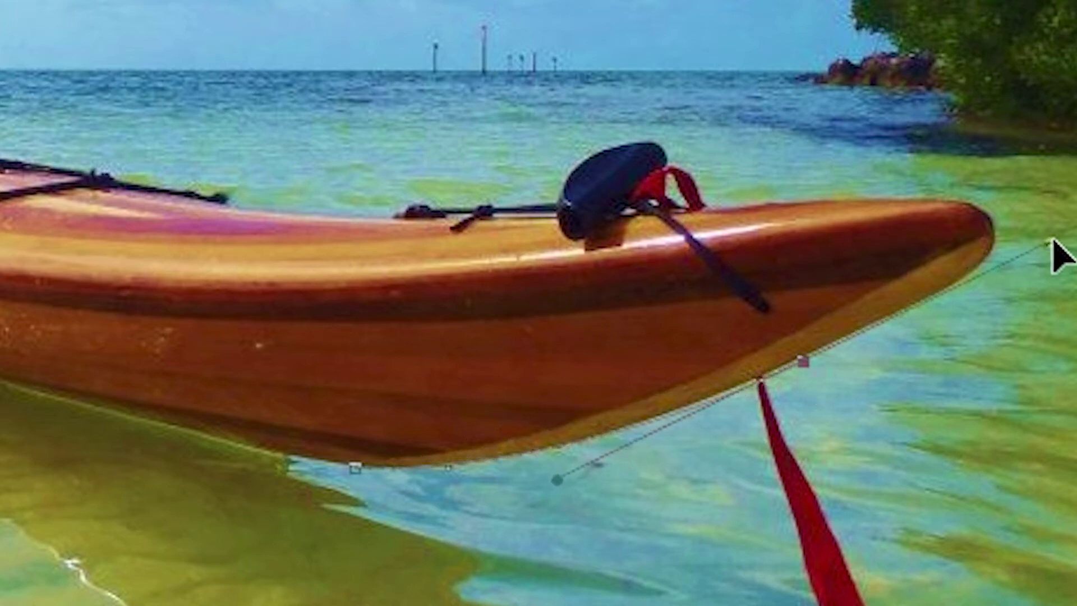
pyautogui.moveTo(1036, 250); pyautogui.dragTo(1062, 230)
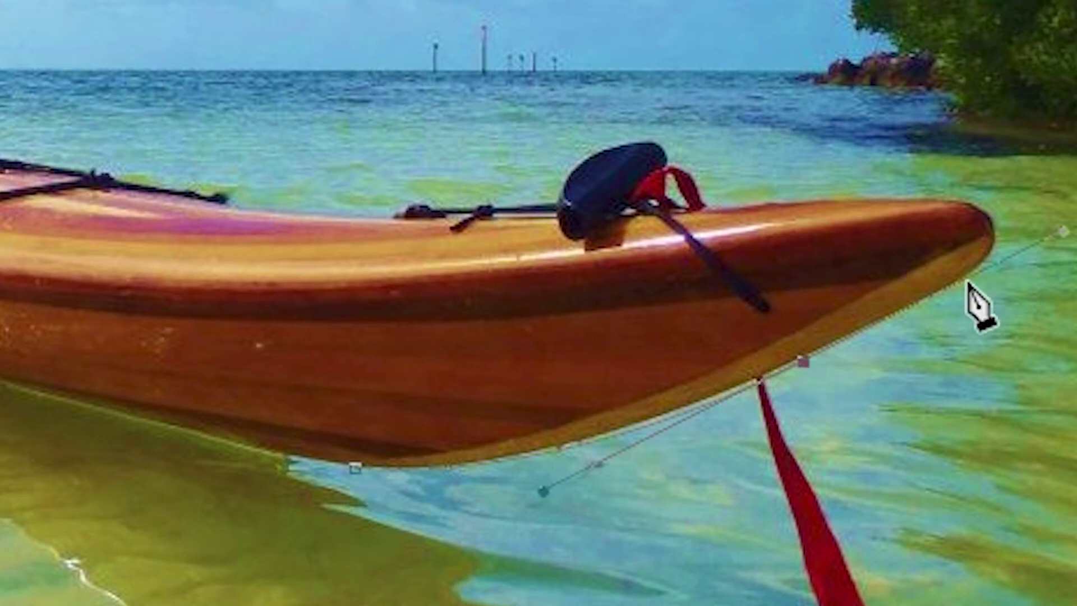
pyautogui.click(992, 247)
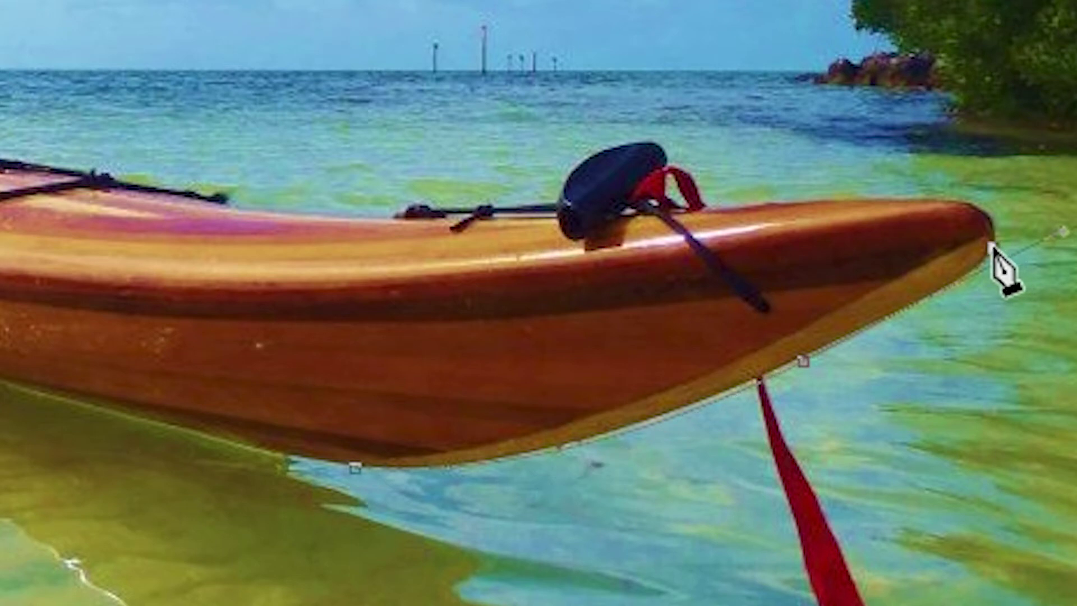
pyautogui.moveTo(991, 247)
pyautogui.mouseDown()
pyautogui.moveTo(1059, 103)
pyautogui.moveTo(1016, 53)
pyautogui.moveTo(1040, 118)
pyautogui.mouseUp()
# - Zoom in on the bow, then undo the tip segment back to New Work Path
pyautogui.press('z')
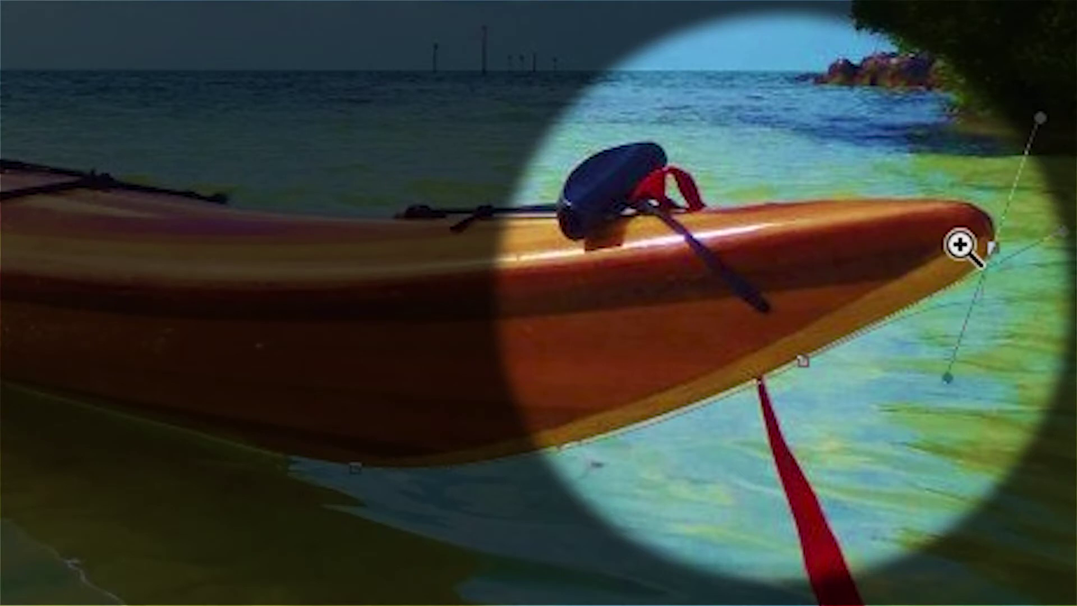
pyautogui.click(993, 334)
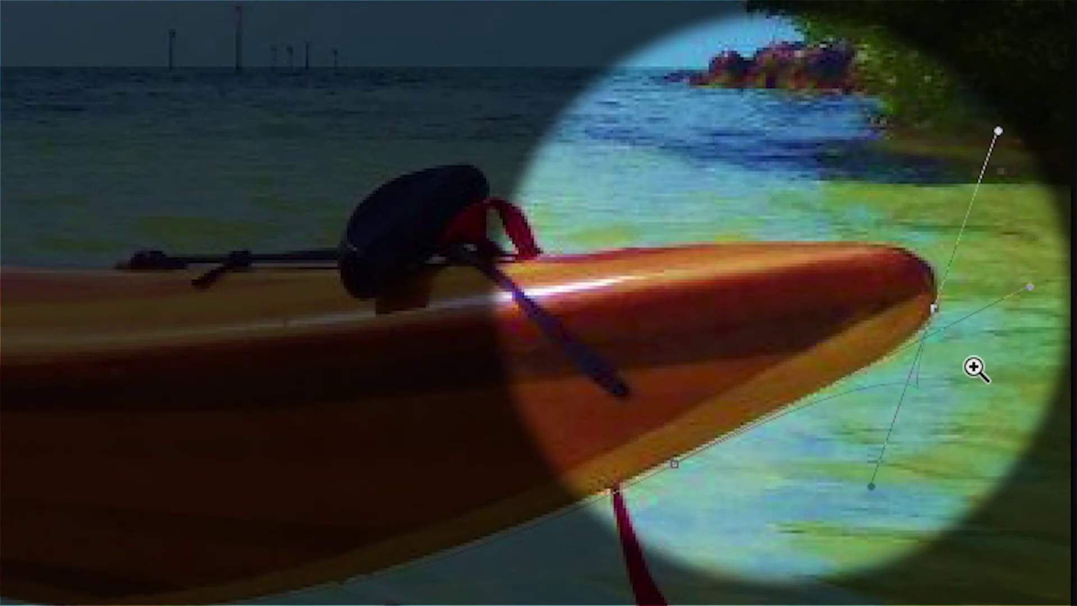
pyautogui.click(976, 368)
pyautogui.click(962, 368)
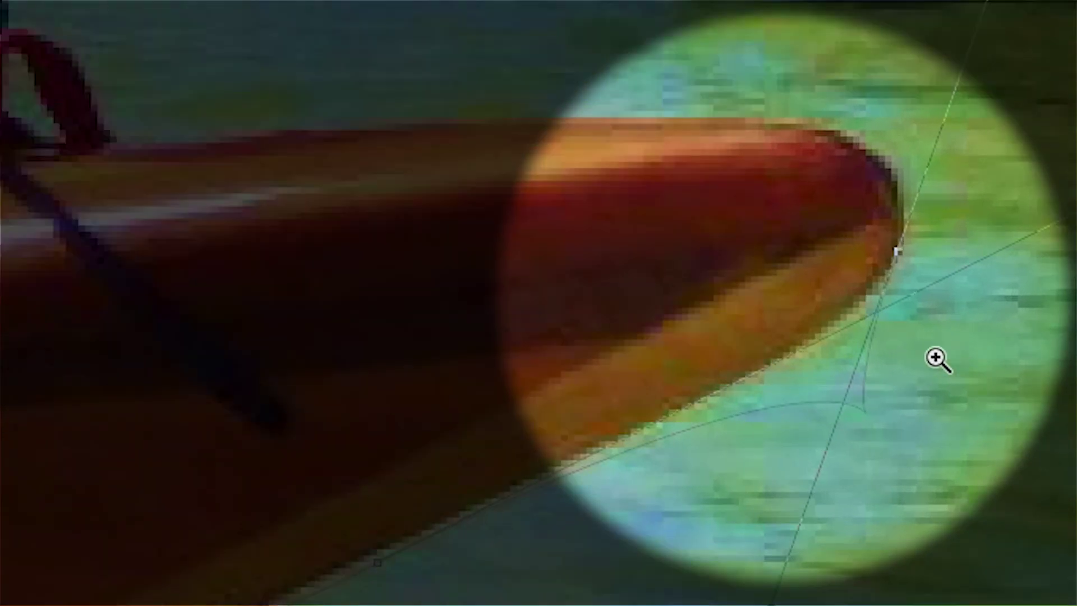
pyautogui.click(950, 359)
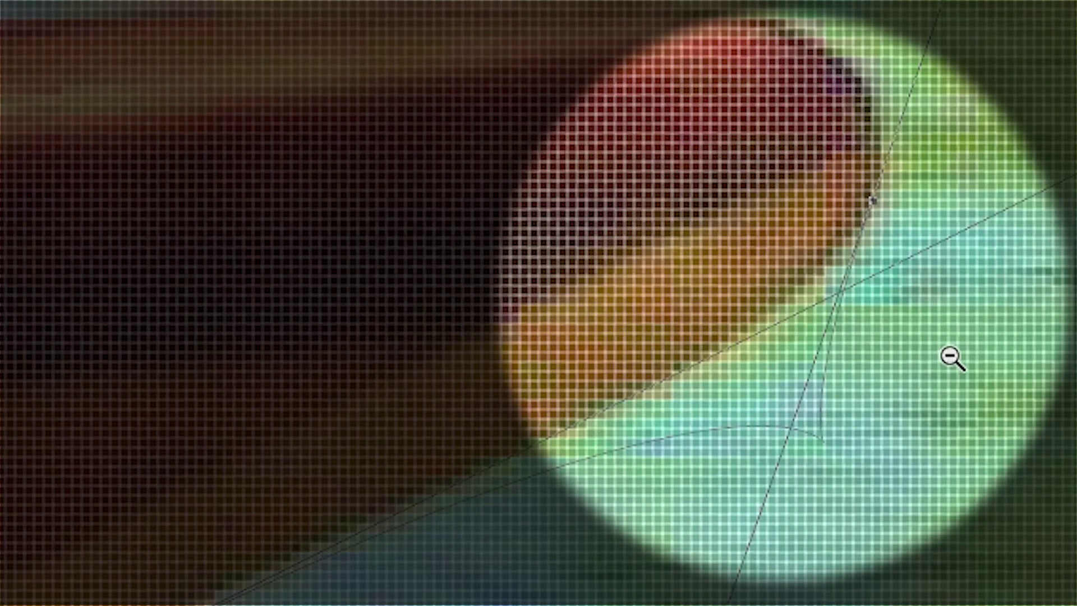
pyautogui.keyDown('alt'); pyautogui.click(950, 359); pyautogui.keyUp('alt')
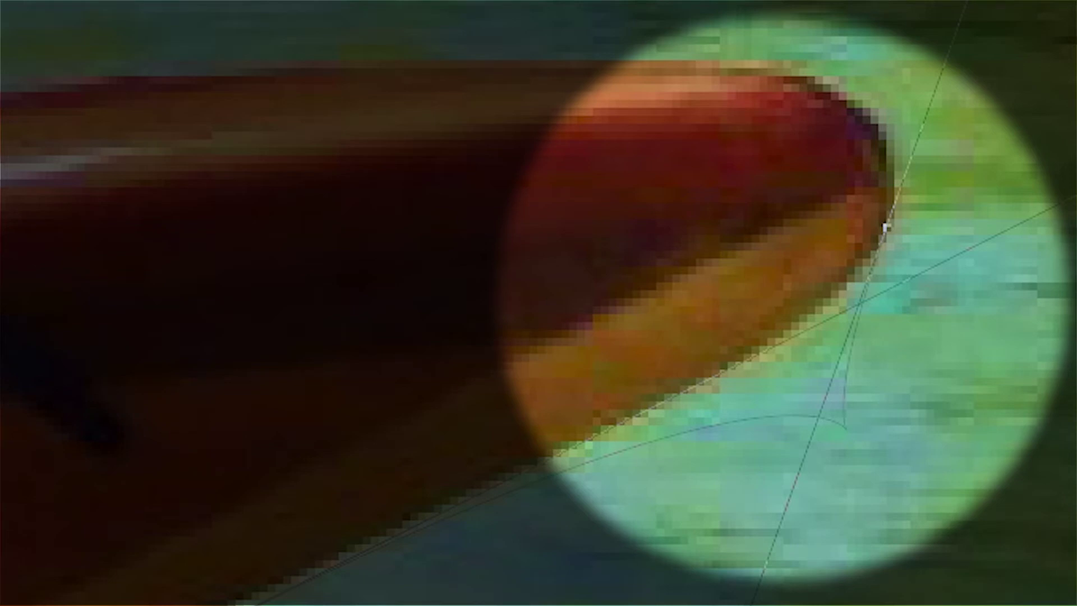
pyautogui.hotkey('ctrl', 'z')
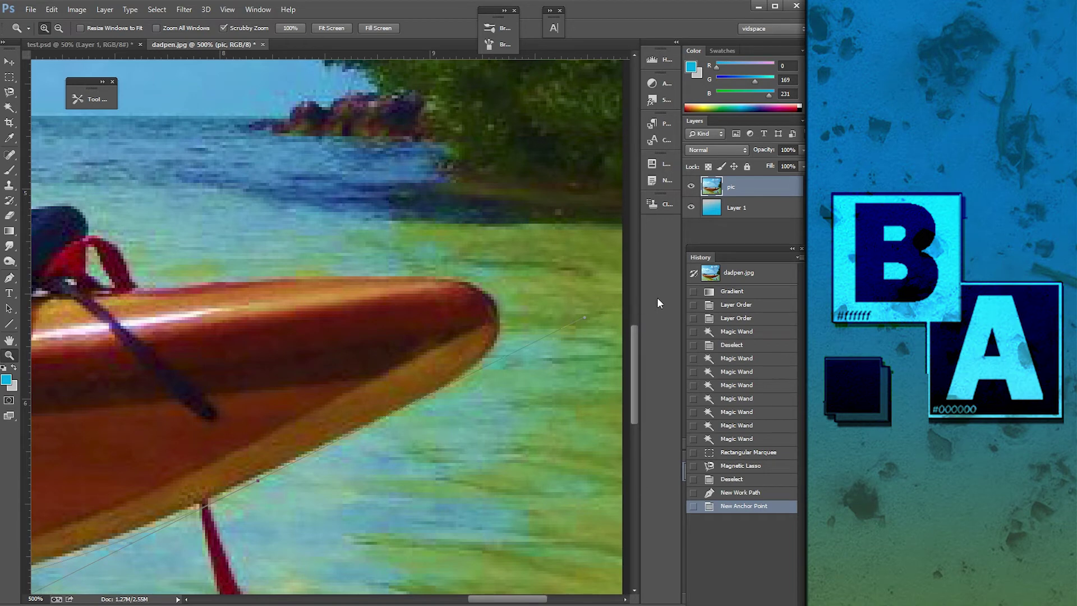
pyautogui.click(751, 492)
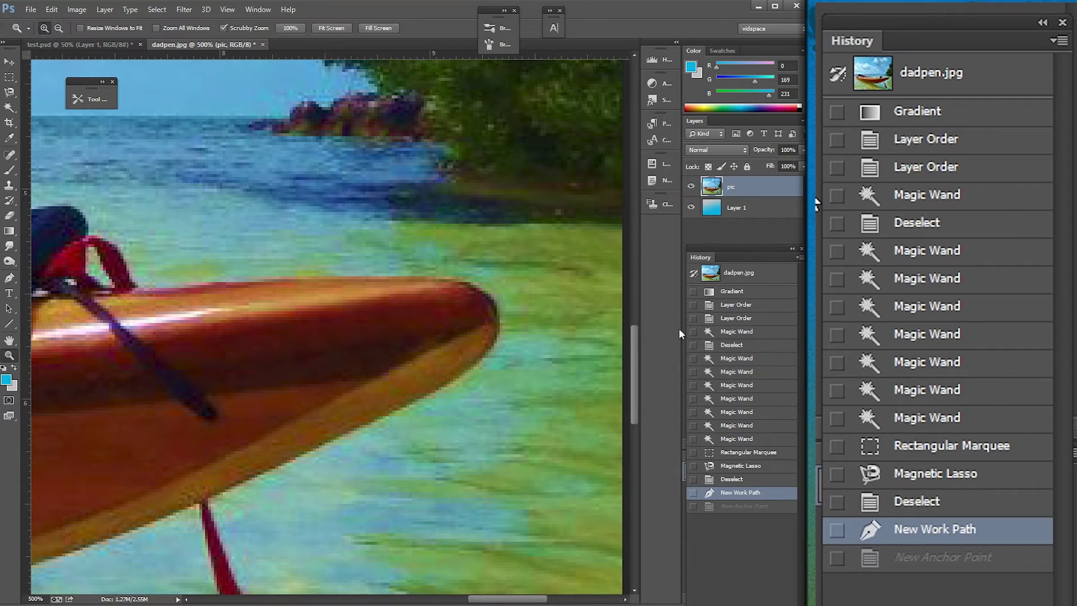
# - Zoom out to 200% and revert history to the Deselect state before the path
pyautogui.keyDown('alt'); pyautogui.click(120, 469); pyautogui.keyUp('alt')
pyautogui.keyDown('alt'); pyautogui.click(147, 445); pyautogui.keyUp('alt')
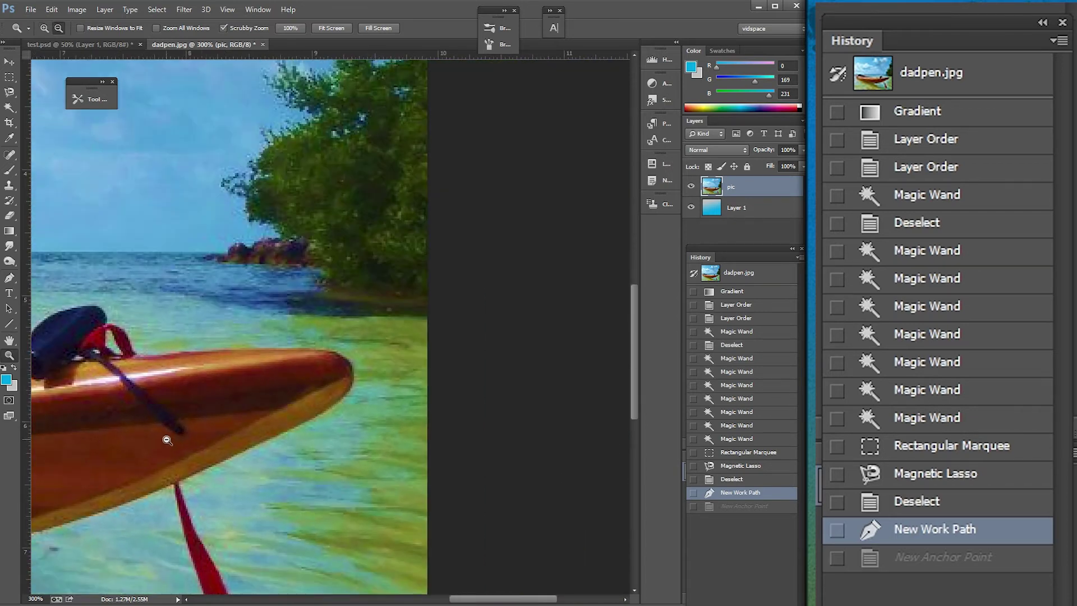
pyautogui.keyDown('alt'); pyautogui.click(166, 440); pyautogui.keyUp('alt')
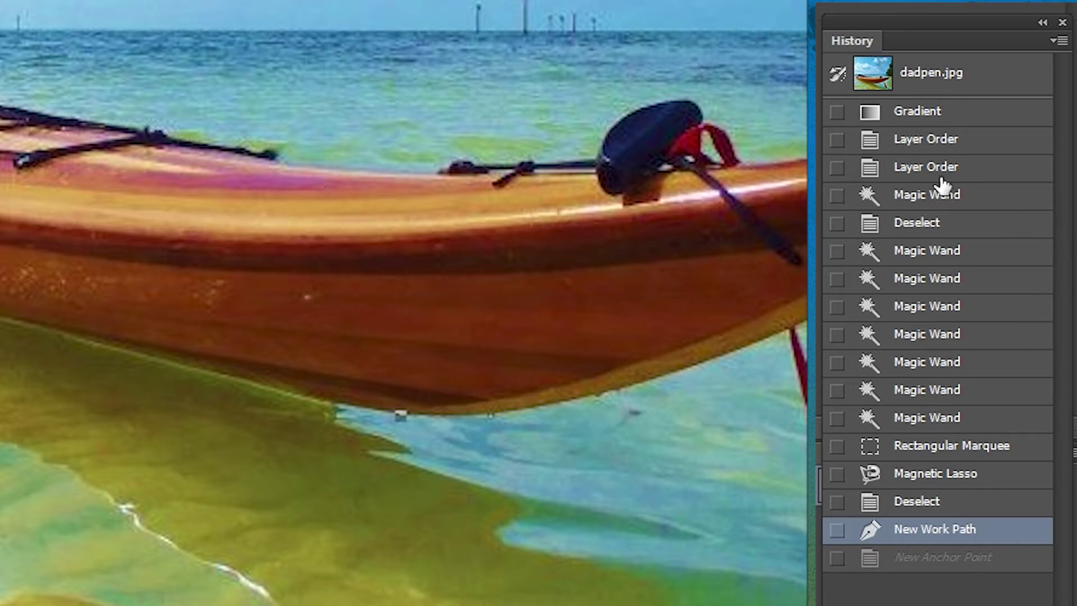
pyautogui.click(944, 510)
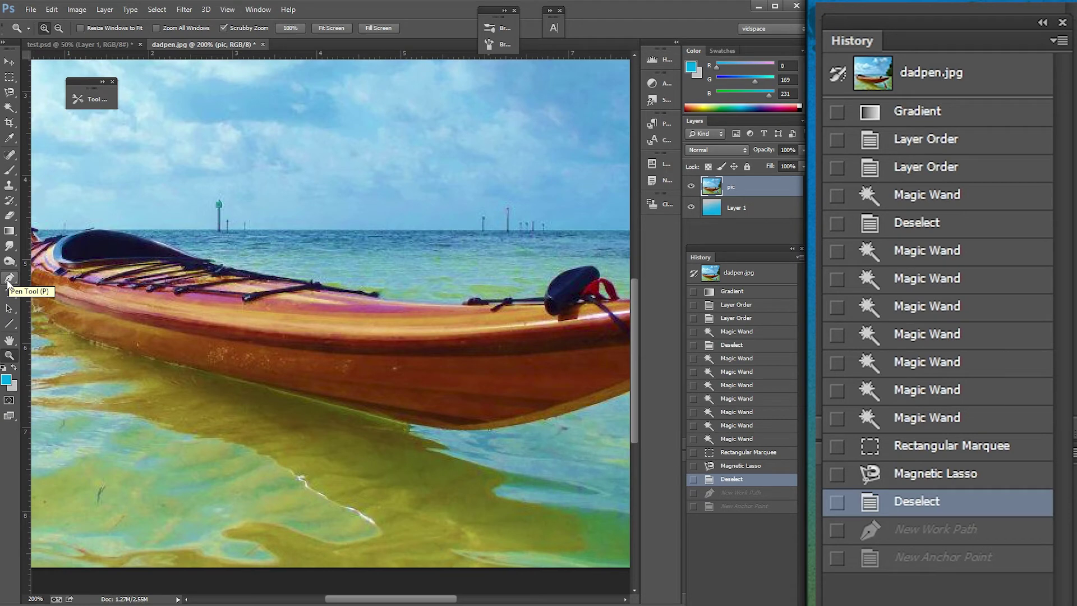
# - Drag the pic layer aside with the Move tool, undo the move, and switch to the Pen tool
pyautogui.click(8, 285)
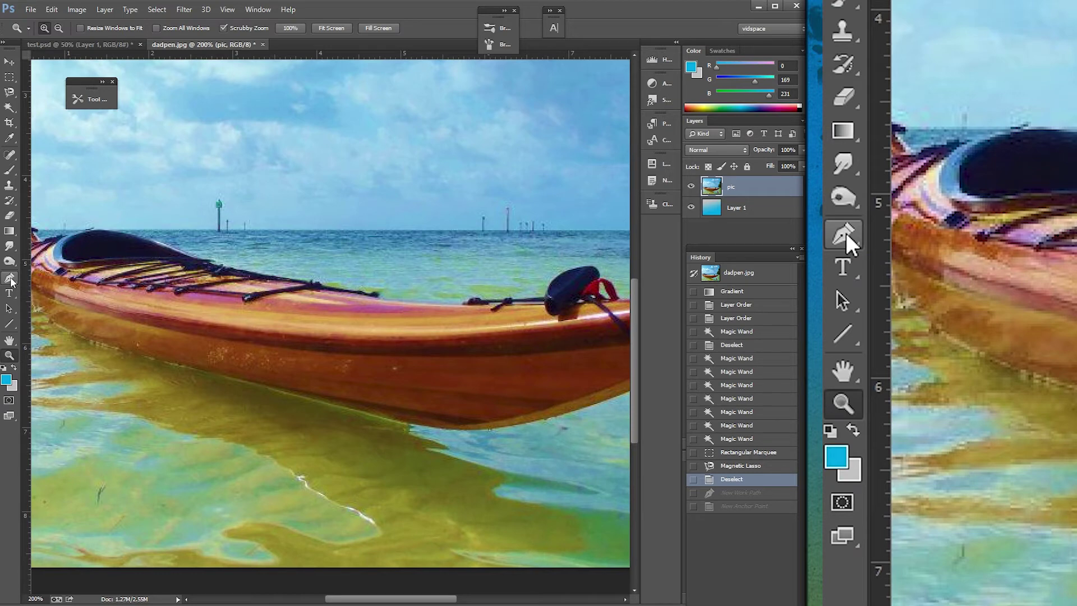
pyautogui.click(10, 60)
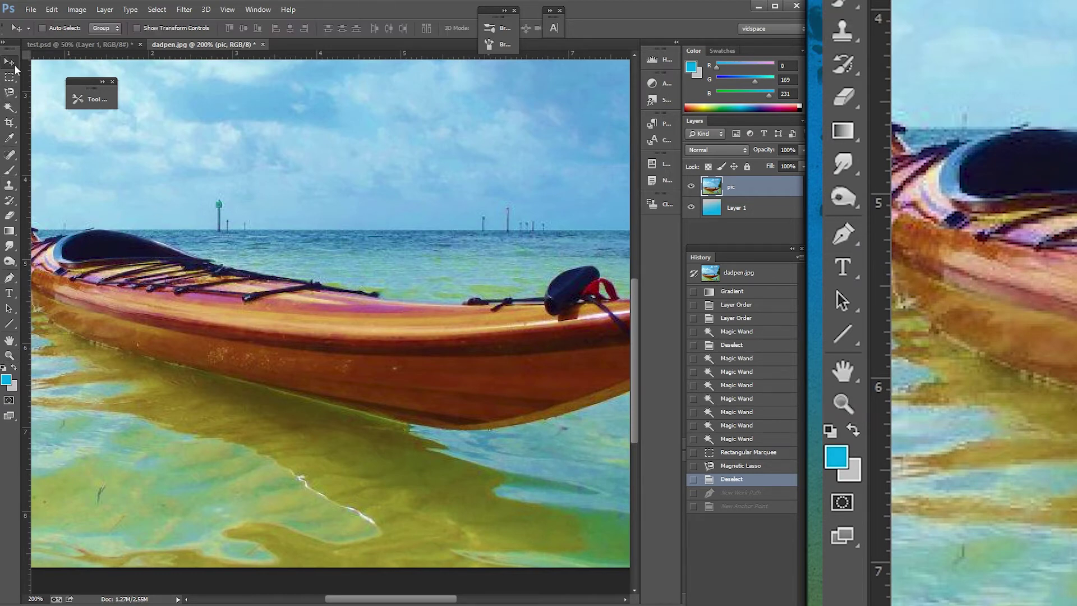
pyautogui.moveTo(250, 243); pyautogui.dragTo(352, 235)
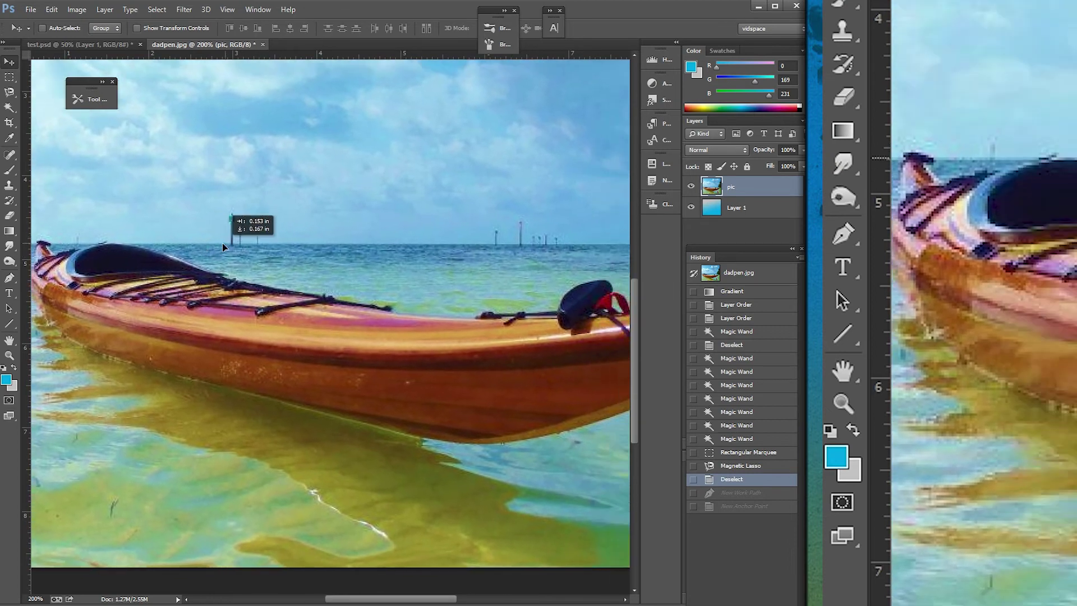
pyautogui.moveTo(352, 236); pyautogui.dragTo(278, 255)
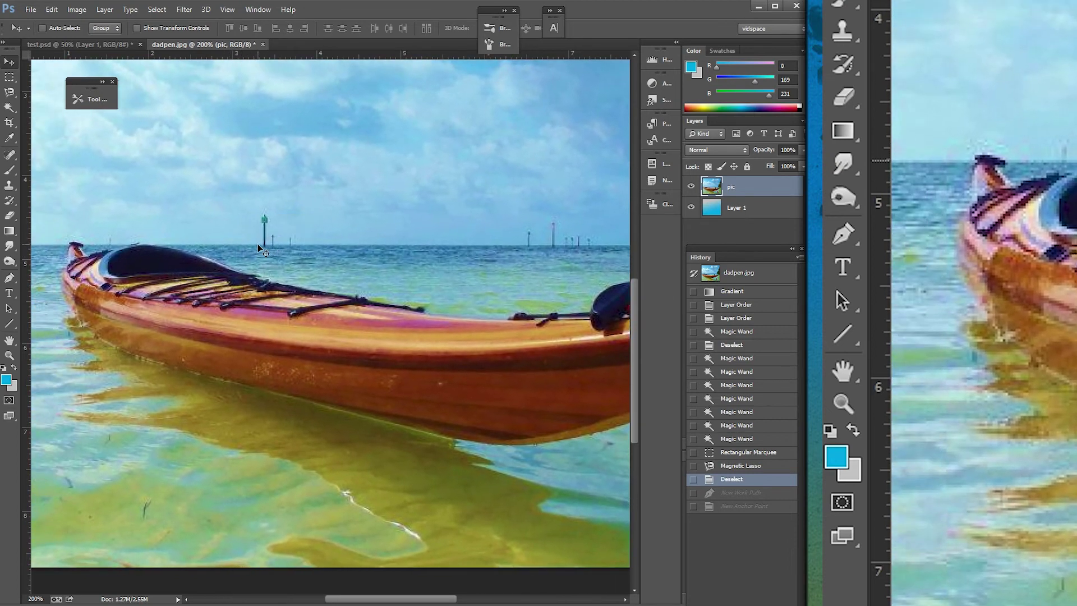
pyautogui.hotkey('ctrl', 'z')
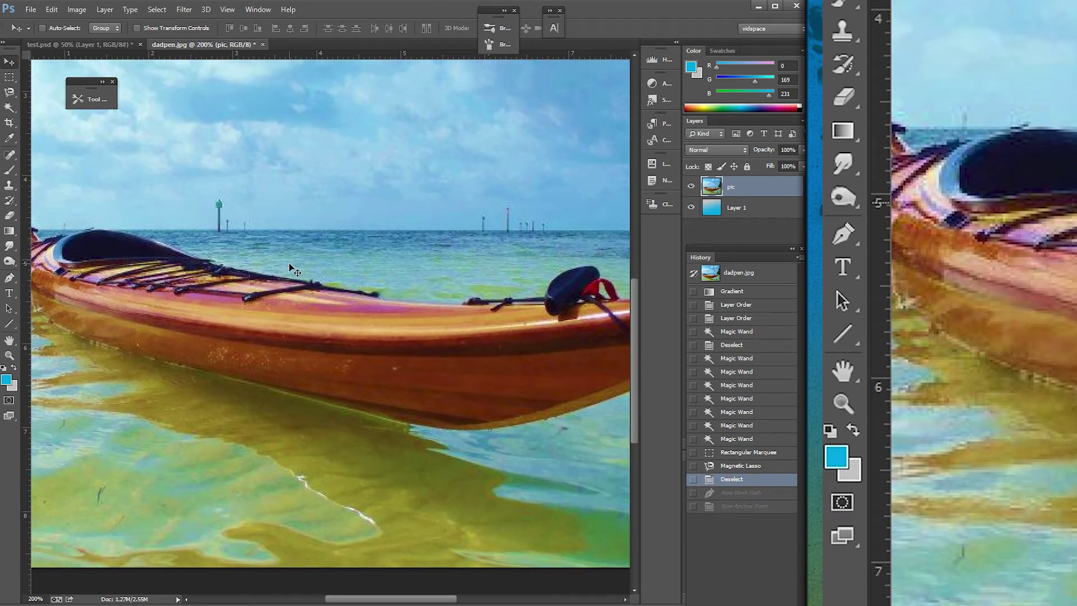
pyautogui.press('p')
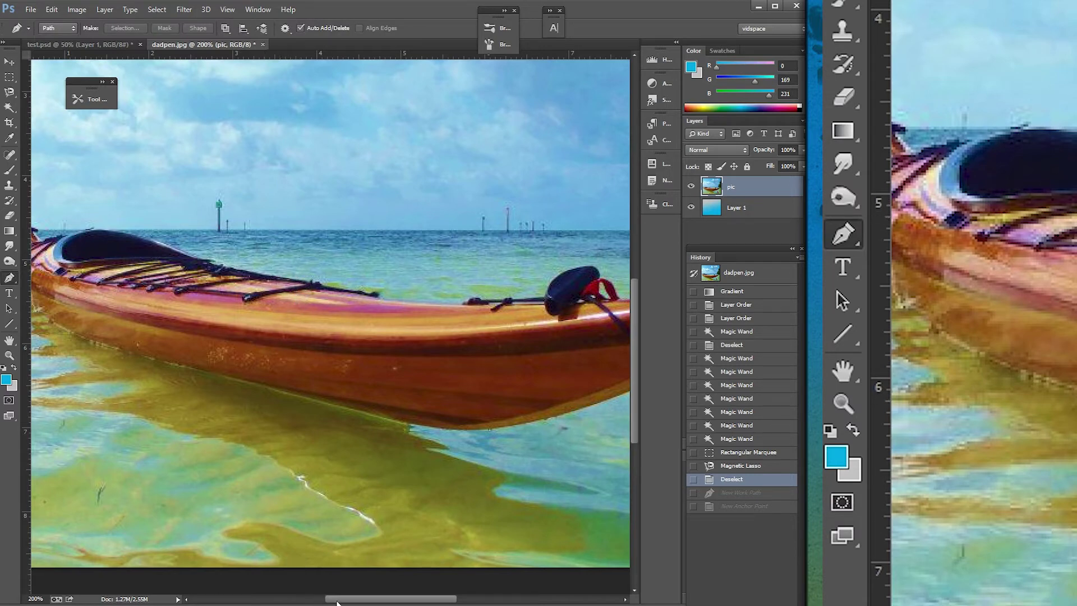
# - Scroll horizontally to the kayak bow and place the first pen anchor at the hull's waterline
pyautogui.moveTo(337, 602); pyautogui.dragTo(367, 600)
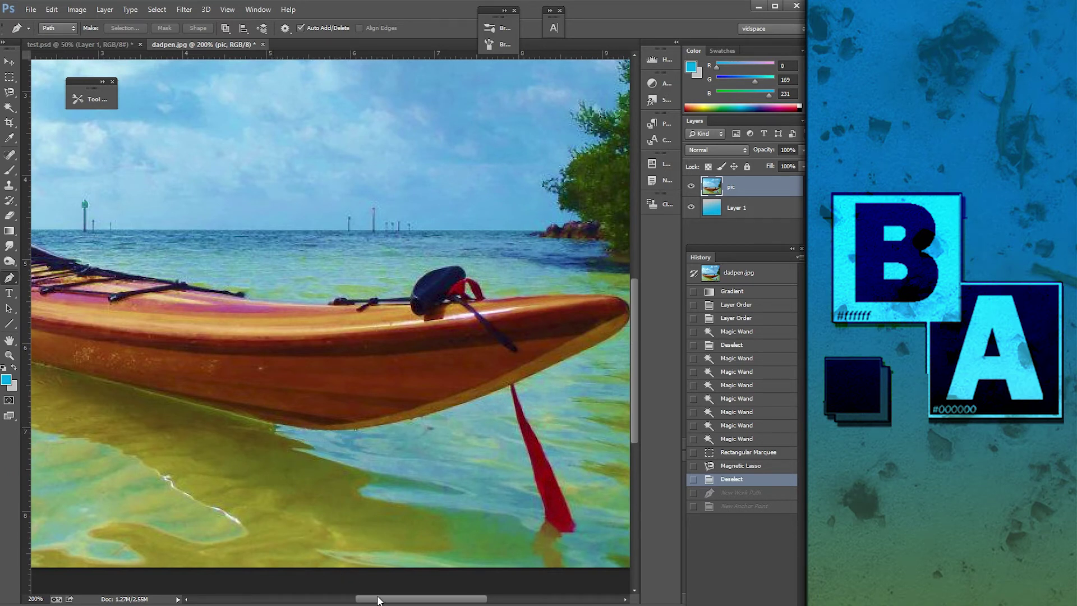
pyautogui.moveTo(378, 600); pyautogui.dragTo(330, 599)
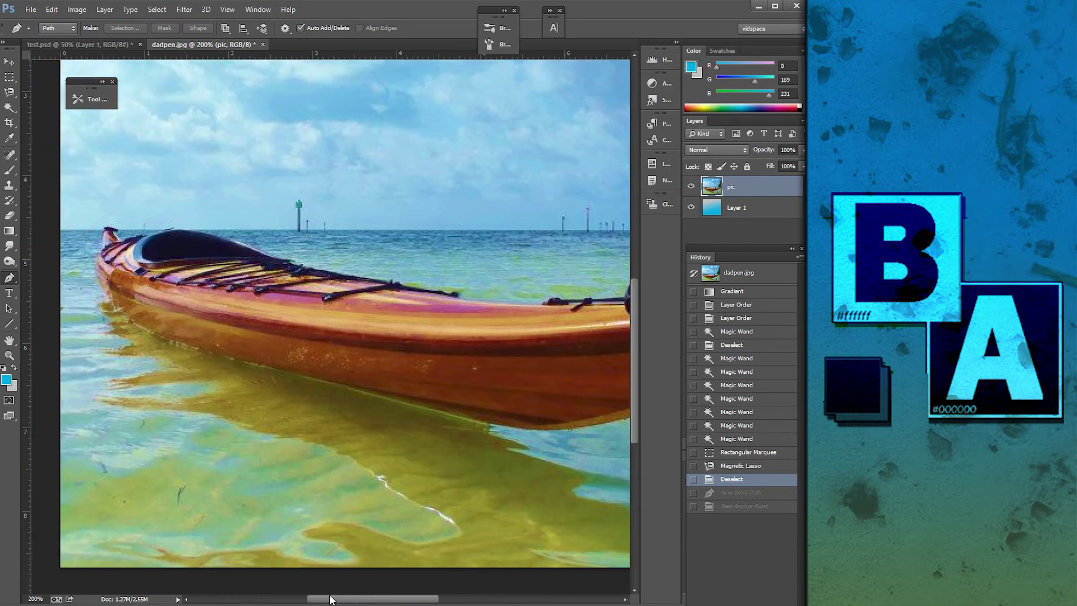
pyautogui.moveTo(330, 599); pyautogui.dragTo(367, 590)
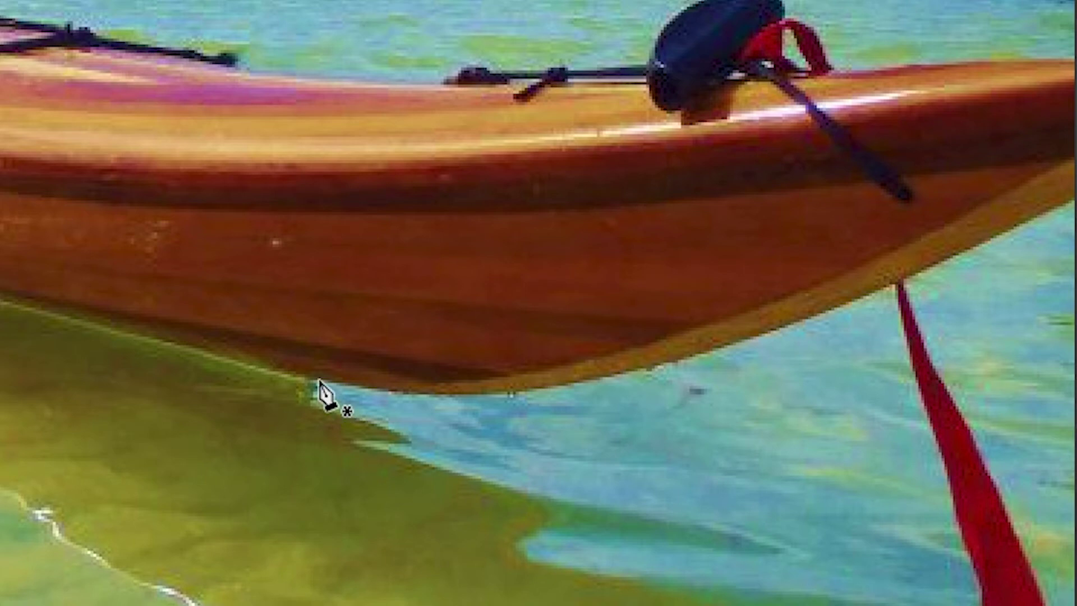
pyautogui.click(318, 381)
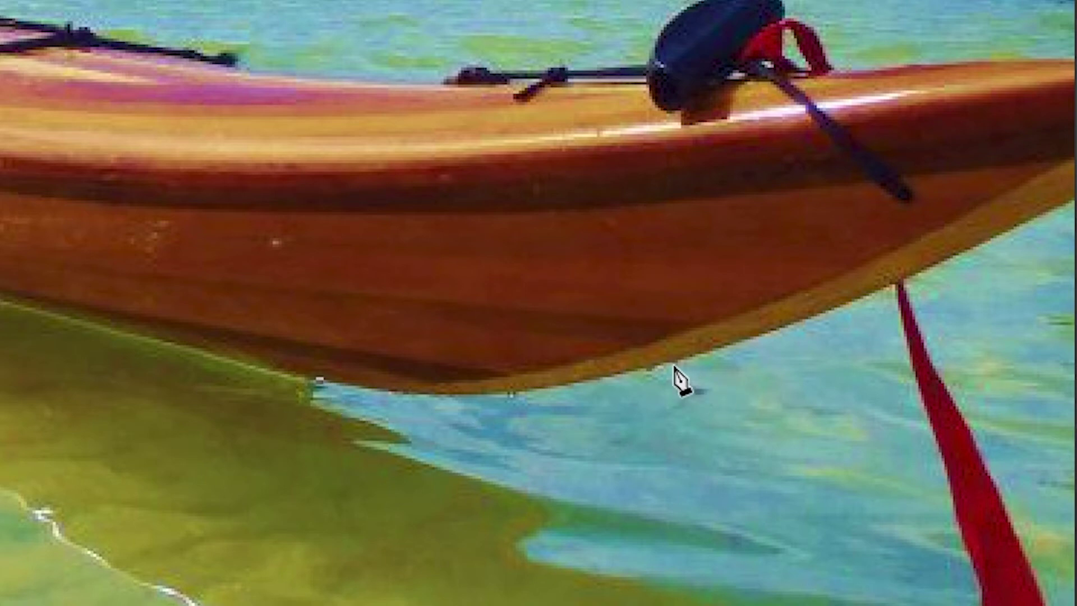
# - Drag a curved second anchor along the hull bottom, undoing a misplaced first attempt
pyautogui.click(712, 358)
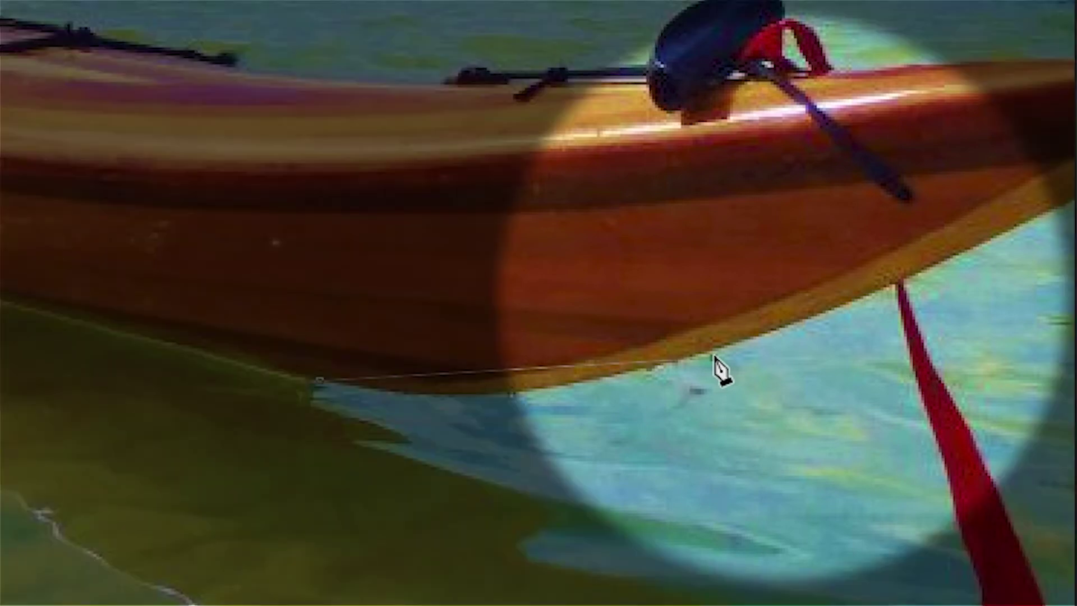
pyautogui.moveTo(717, 356)
pyautogui.mouseDown()
pyautogui.moveTo(827, 289)
pyautogui.moveTo(934, 272)
pyautogui.moveTo(934, 283)
pyautogui.mouseUp()
pyautogui.press('Escape')
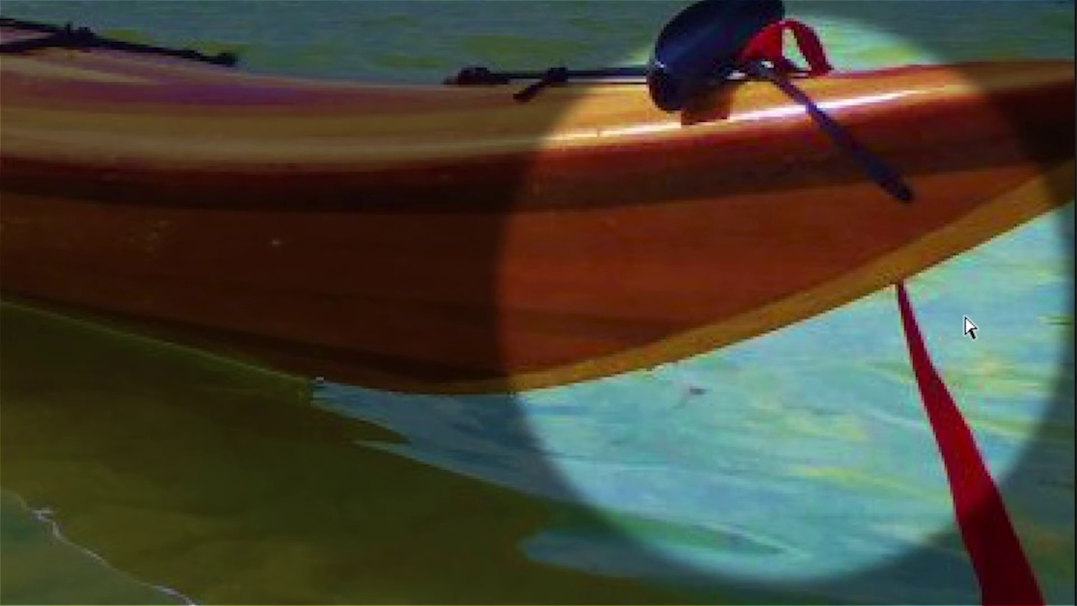
pyautogui.hotkey('ctrl', 'z')
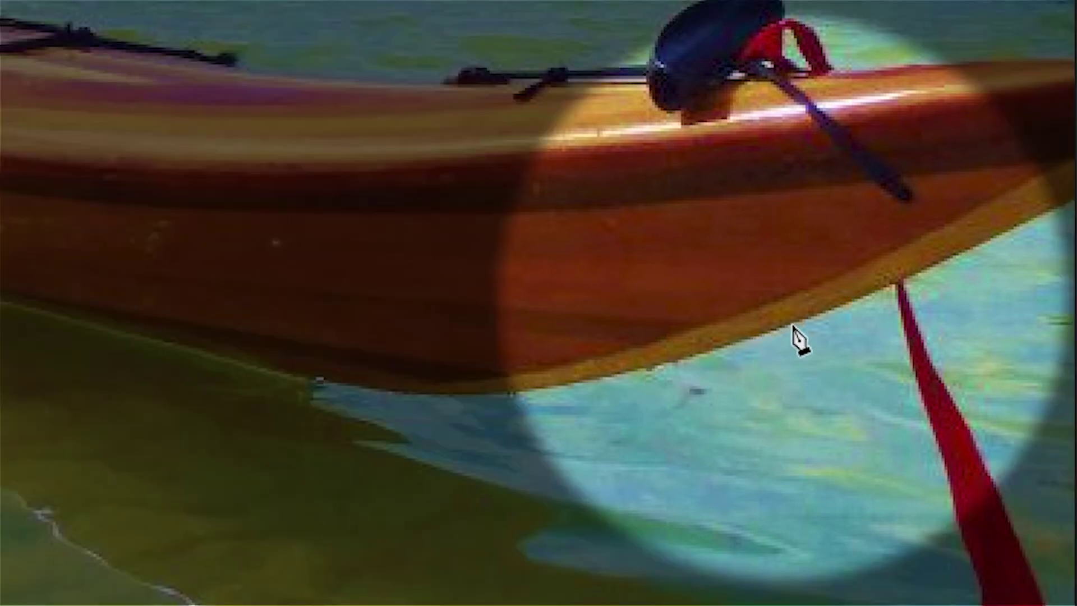
pyautogui.click(791, 328)
pyautogui.moveTo(804, 321)
pyautogui.mouseDown()
pyautogui.moveTo(982, 204)
pyautogui.moveTo(1076, 171)
pyautogui.moveTo(856, 221)
pyautogui.moveTo(879, 225)
pyautogui.moveTo(875, 214)
pyautogui.mouseUp()
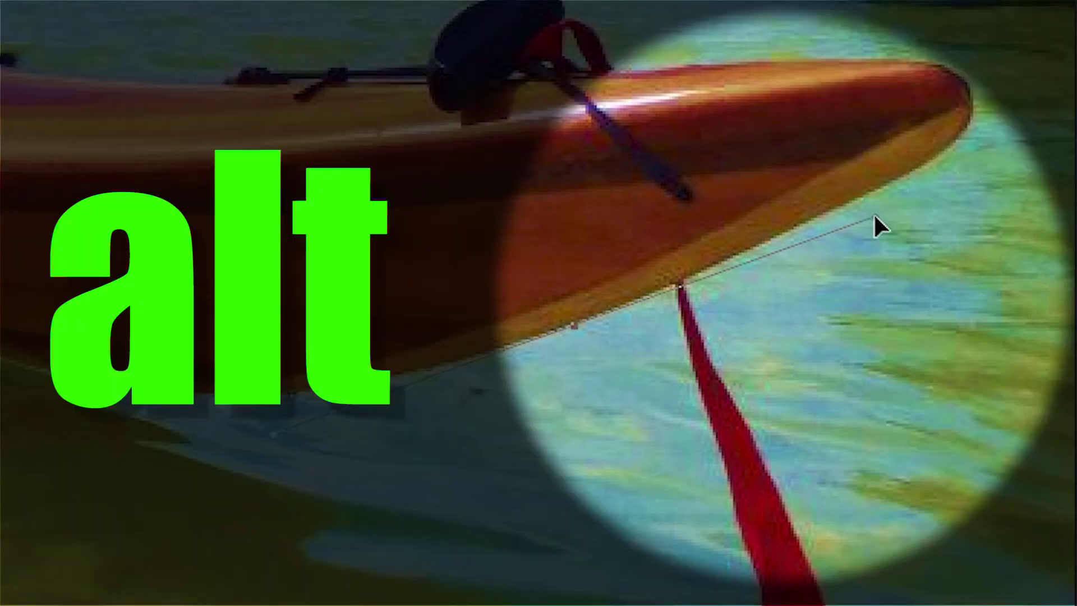
# - Swing the underside anchor's curve handle to reshape the hull curve
pyautogui.moveTo(874, 216)
pyautogui.mouseDown()
pyautogui.moveTo(860, 241)
pyautogui.moveTo(938, 210)
pyautogui.moveTo(895, 524)
pyautogui.moveTo(882, 247)
pyautogui.moveTo(813, 486)
pyautogui.moveTo(770, 570)
pyautogui.mouseUp()
pyautogui.moveTo(780, 487); pyautogui.dragTo(703, 537)
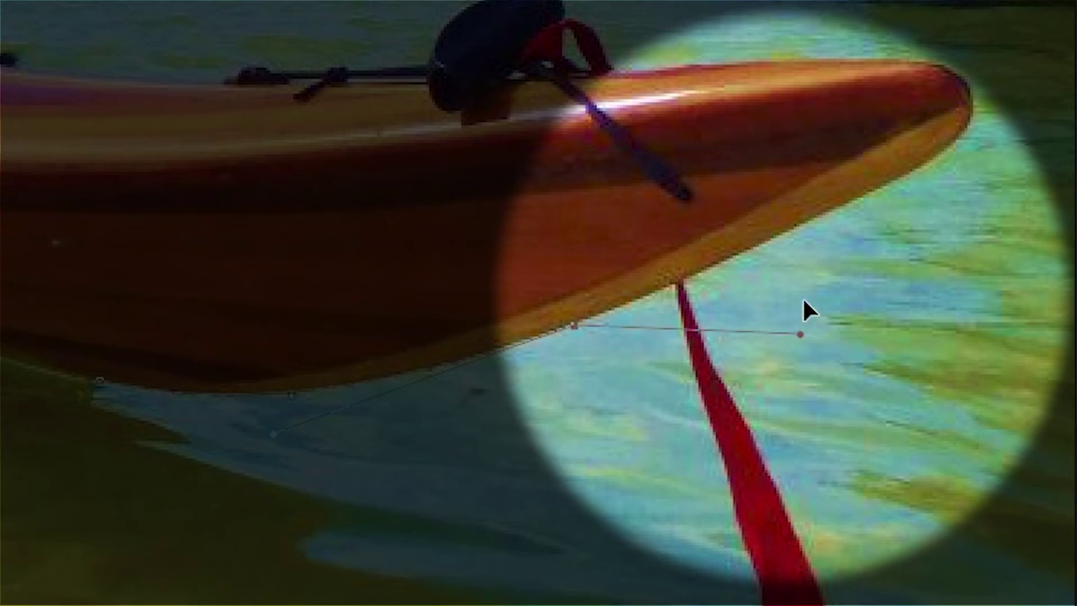
pyautogui.moveTo(655, 589); pyautogui.dragTo(344, 3)
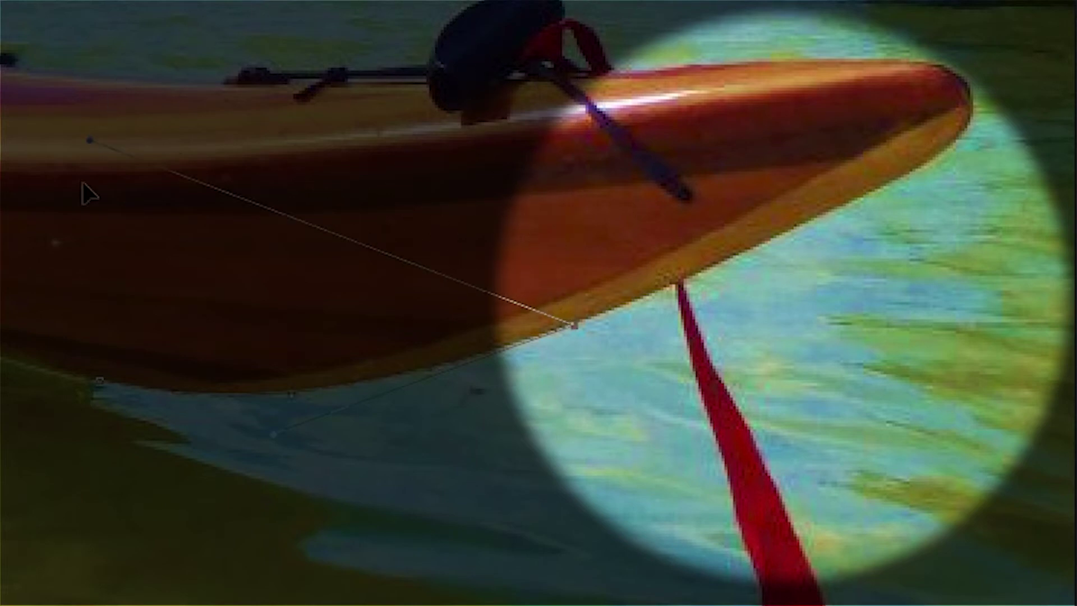
pyautogui.moveTo(343, 2); pyautogui.dragTo(129, 256)
pyautogui.moveTo(141, 204); pyautogui.dragTo(664, 247)
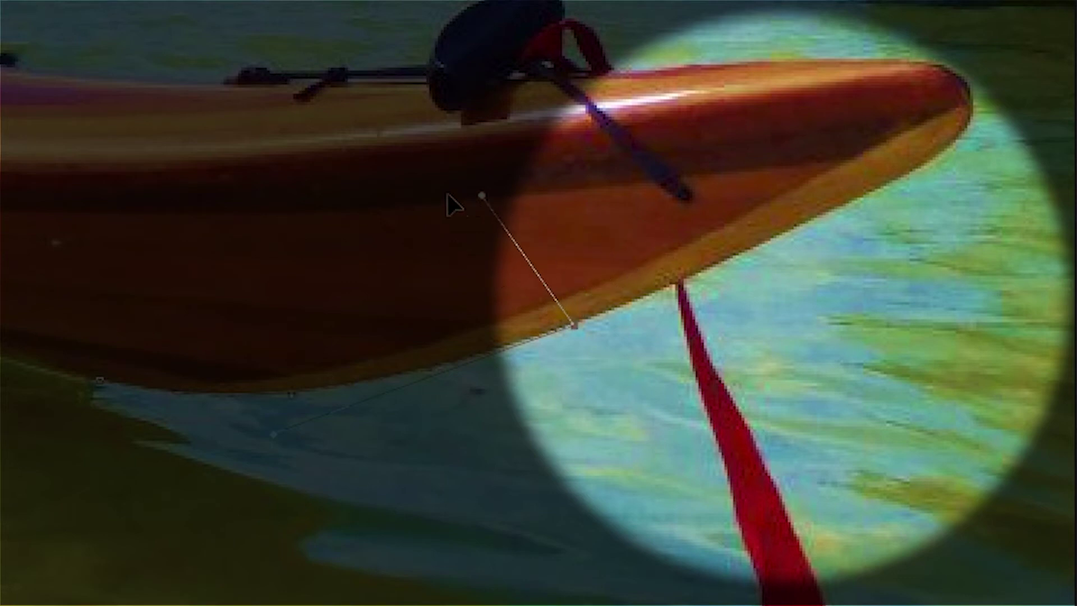
pyautogui.moveTo(664, 247)
pyautogui.mouseDown()
pyautogui.moveTo(543, 157)
pyautogui.moveTo(408, 152)
pyautogui.moveTo(361, 270)
pyautogui.moveTo(392, 224)
pyautogui.moveTo(464, 181)
pyautogui.moveTo(533, 204)
pyautogui.mouseUp()
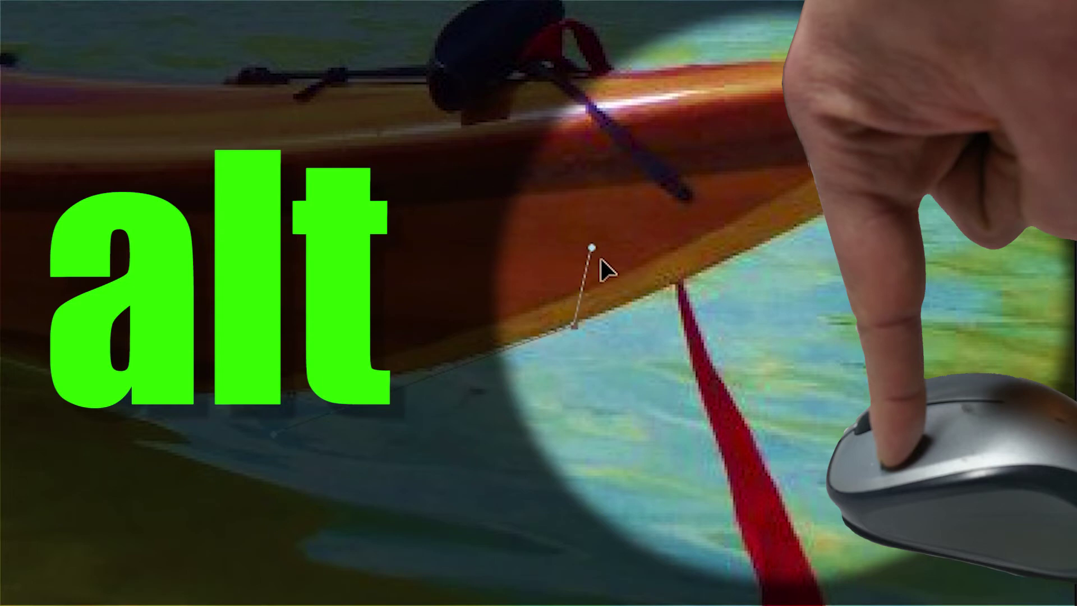
# - Break the underside anchor's handle pair and aim a new handle toward the bow
pyautogui.moveTo(601, 258)
pyautogui.mouseDown()
pyautogui.moveTo(476, 238)
pyautogui.moveTo(385, 284)
pyautogui.moveTo(379, 263)
pyautogui.moveTo(497, 180)
pyautogui.moveTo(632, 161)
pyautogui.moveTo(695, 232)
pyautogui.mouseUp()
pyautogui.moveTo(575, 325); pyautogui.dragTo(708, 3)
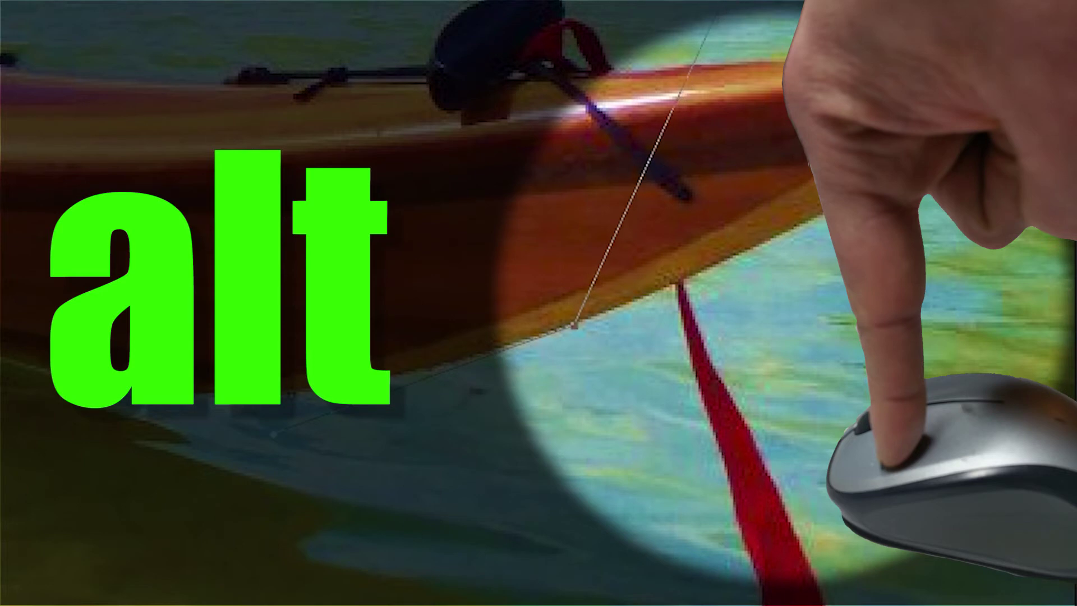
pyautogui.moveTo(708, 2); pyautogui.dragTo(800, 181)
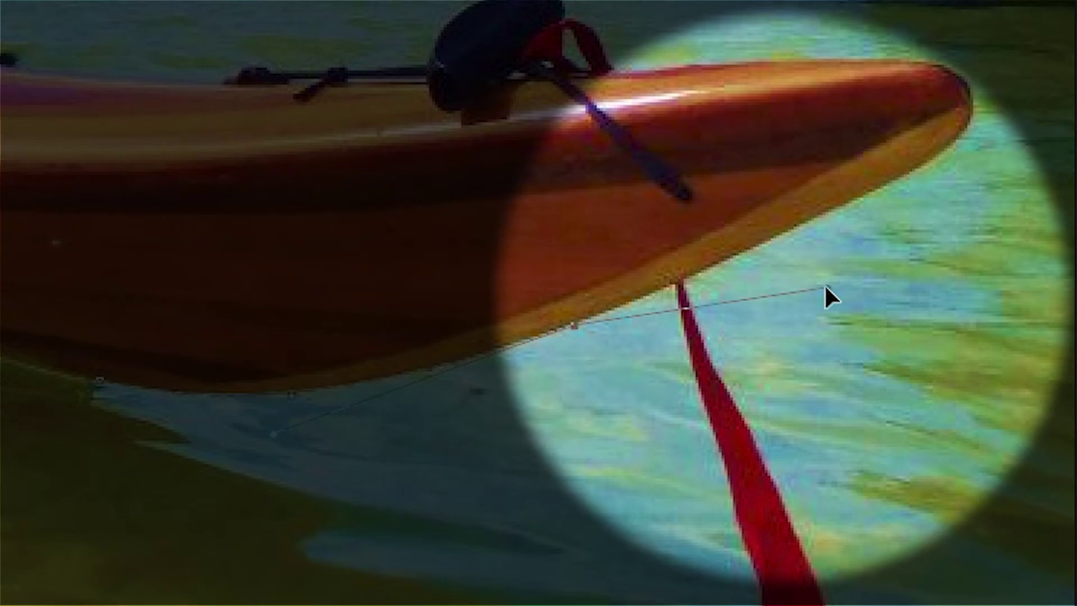
pyautogui.click(107, 214)
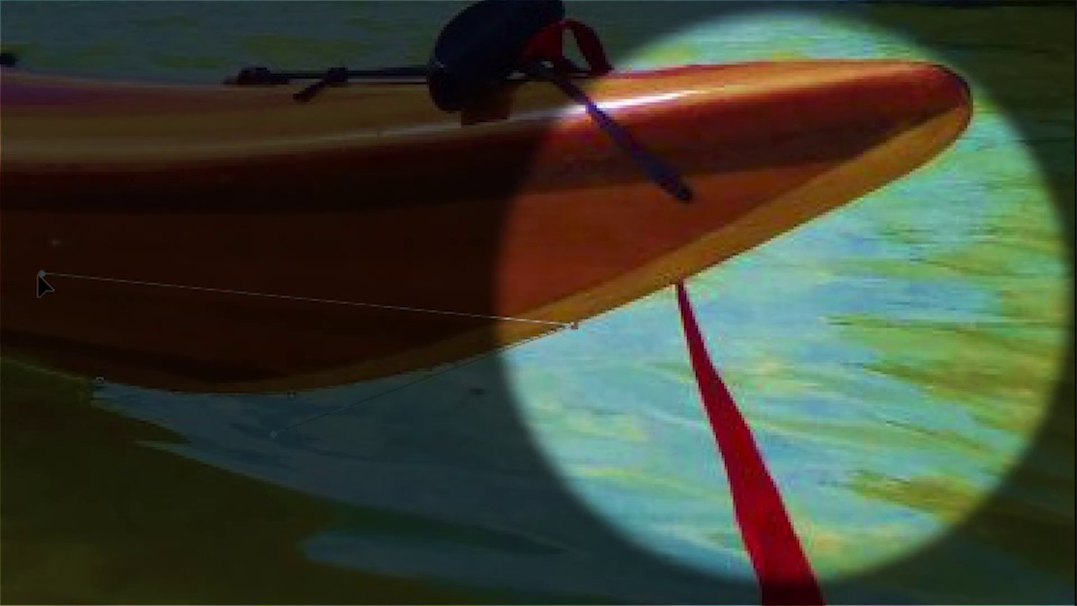
pyautogui.moveTo(96, 220); pyautogui.dragTo(300, 246)
pyautogui.moveTo(440, 226)
pyautogui.mouseDown()
pyautogui.moveTo(401, 277)
pyautogui.moveTo(585, 338)
pyautogui.mouseUp()
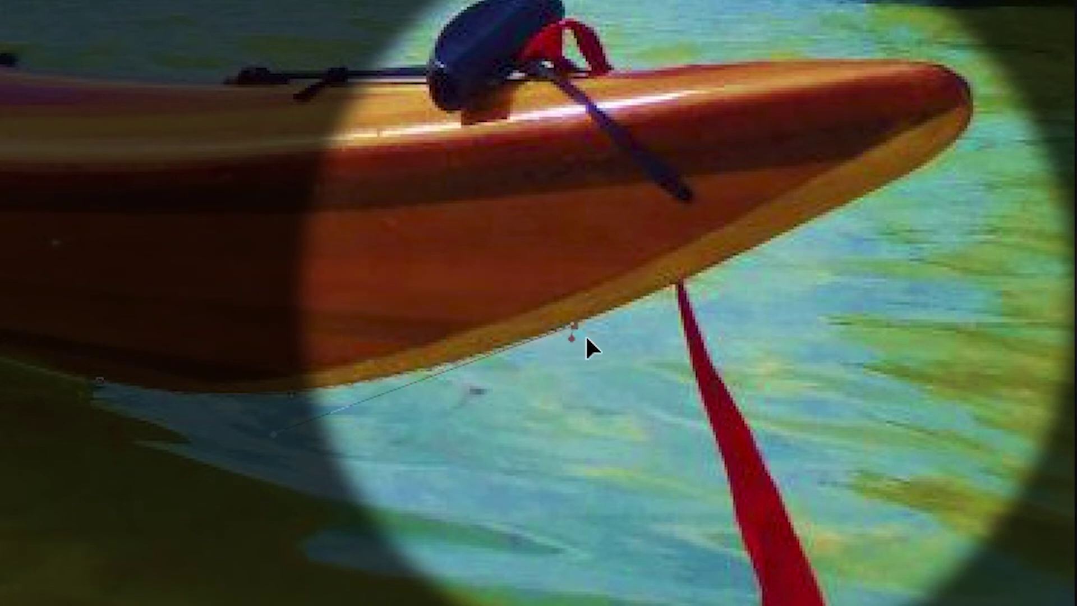
# - Add a curved anchor on the kayak's lower edge just short of the bow
pyautogui.moveTo(781, 484)
pyautogui.mouseDown()
pyautogui.moveTo(512, 401)
pyautogui.moveTo(617, 320)
pyautogui.moveTo(561, 355)
pyautogui.mouseUp()
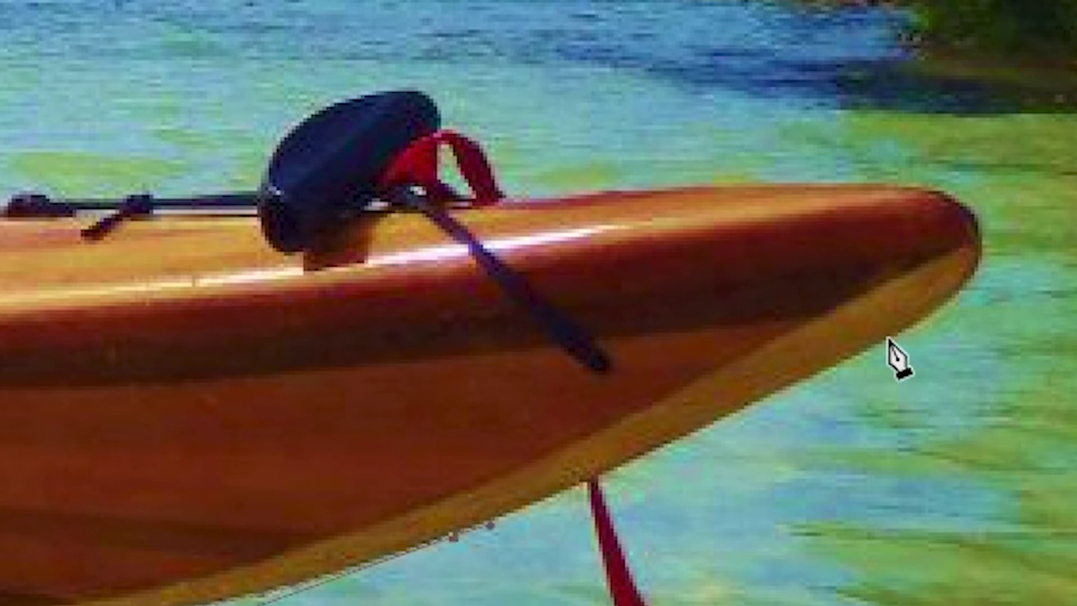
pyautogui.moveTo(872, 341); pyautogui.dragTo(892, 341)
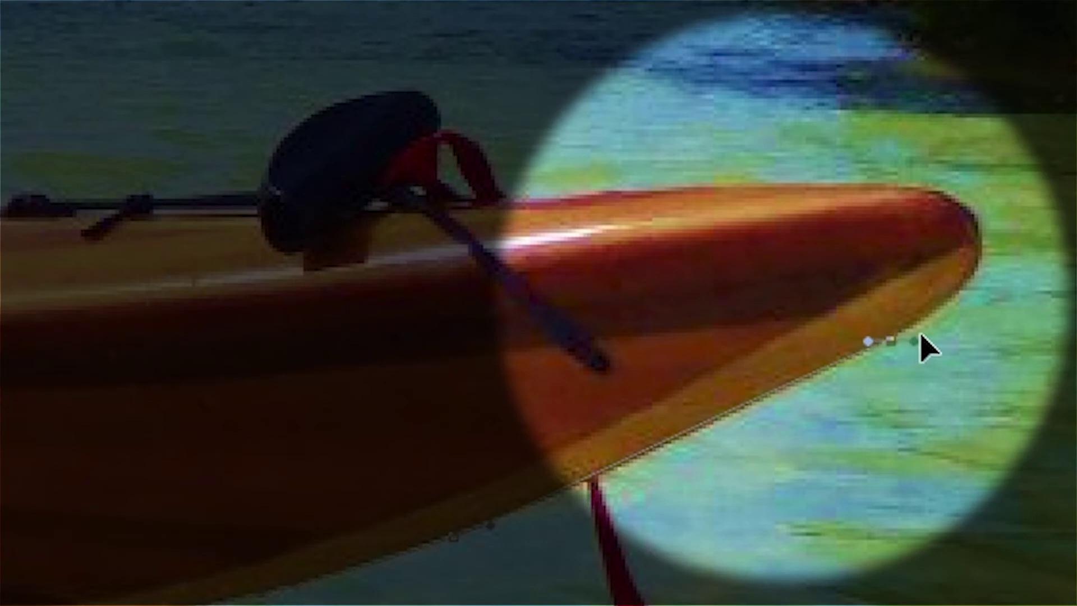
pyautogui.moveTo(908, 326); pyautogui.dragTo(914, 326)
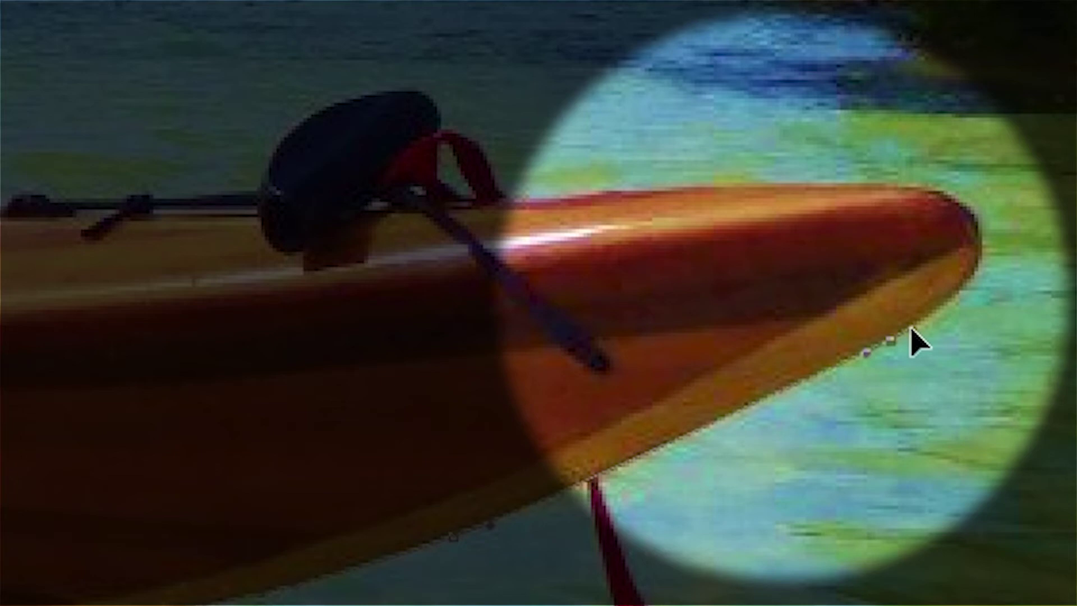
# - Place anchors around the kayak's bow tip, dropping the tip anchor's outgoing handle
pyautogui.click(912, 330)
pyautogui.moveTo(977, 231)
pyautogui.mouseDown()
pyautogui.moveTo(982, 180)
pyautogui.moveTo(966, 178)
pyautogui.mouseUp()
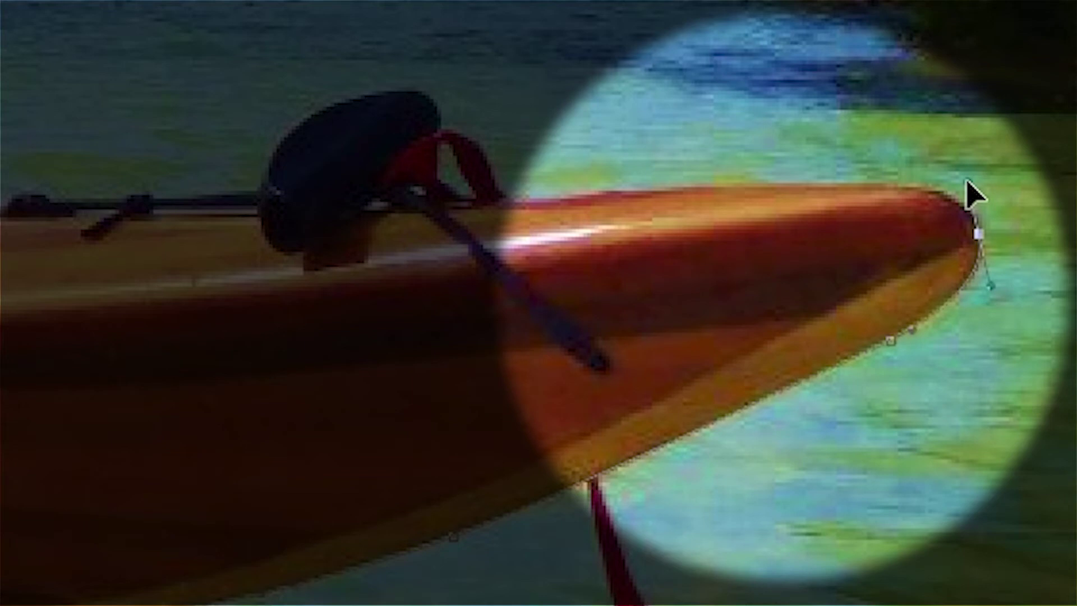
pyautogui.moveTo(979, 232); pyautogui.dragTo(3, 100)
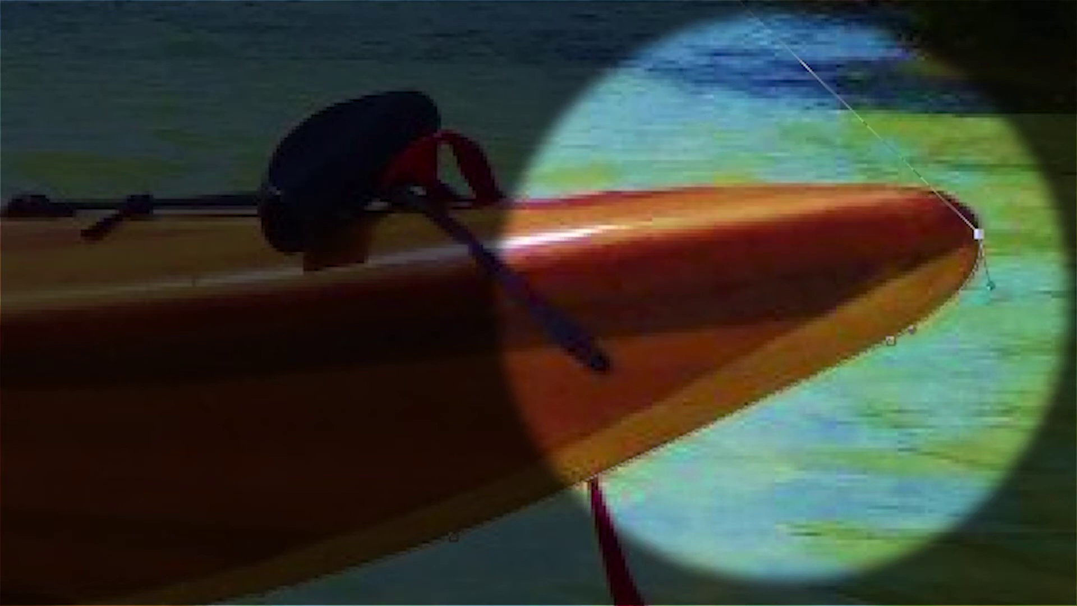
pyautogui.moveTo(3, 100); pyautogui.dragTo(934, 185)
pyautogui.keyDown('alt'); pyautogui.click(979, 233); pyautogui.keyUp('alt')
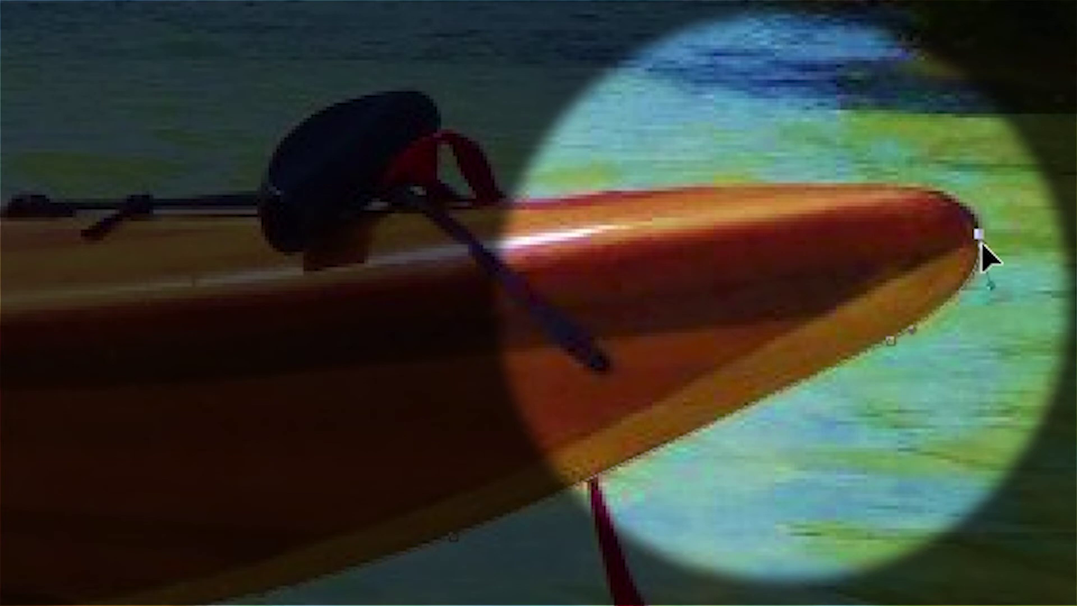
pyautogui.click(966, 209)
# - Add a curved anchor on the hull's top edge and drop its outgoing handle
pyautogui.moveTo(867, 188); pyautogui.dragTo(755, 184)
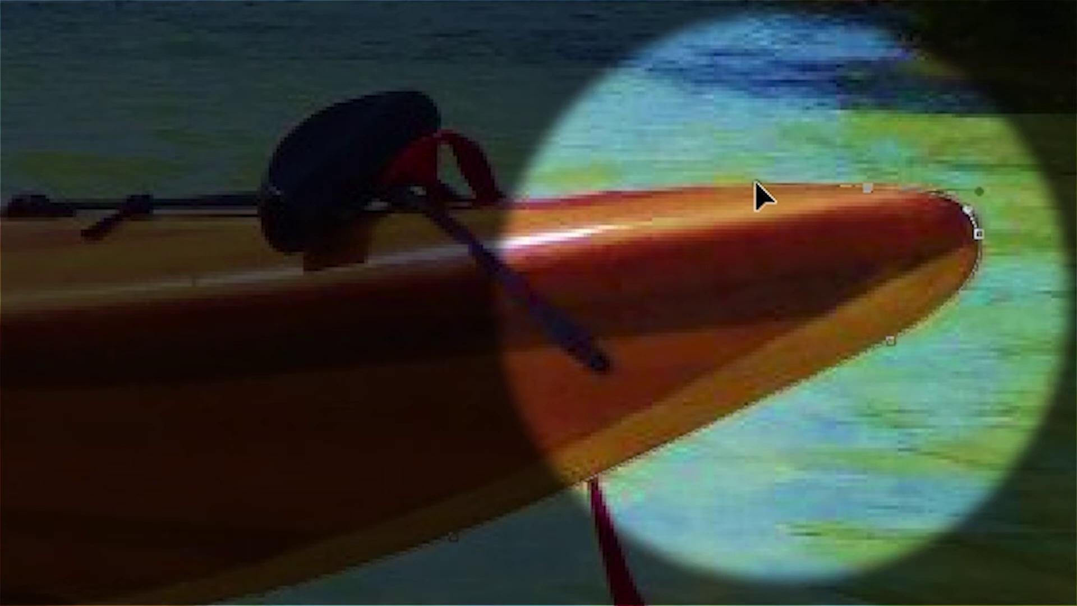
pyautogui.moveTo(755, 184)
pyautogui.mouseDown()
pyautogui.moveTo(586, 84)
pyautogui.moveTo(298, 49)
pyautogui.moveTo(529, 152)
pyautogui.moveTo(753, 182)
pyautogui.moveTo(721, 185)
pyautogui.moveTo(699, 168)
pyautogui.moveTo(736, 176)
pyautogui.moveTo(456, 48)
pyautogui.moveTo(473, 5)
pyautogui.moveTo(536, 0)
pyautogui.moveTo(423, 44)
pyautogui.moveTo(656, 157)
pyautogui.moveTo(764, 163)
pyautogui.moveTo(748, 207)
pyautogui.moveTo(759, 174)
pyautogui.moveTo(747, 182)
pyautogui.mouseUp()
pyautogui.moveTo(747, 183)
pyautogui.mouseDown()
pyautogui.moveTo(796, 163)
pyautogui.moveTo(920, 41)
pyautogui.moveTo(741, 78)
pyautogui.moveTo(0, 415)
pyautogui.moveTo(697, 469)
pyautogui.moveTo(926, 3)
pyautogui.moveTo(1010, 48)
pyautogui.moveTo(0, 163)
pyautogui.moveTo(223, 152)
pyautogui.moveTo(625, 176)
pyautogui.moveTo(844, 207)
pyautogui.mouseUp()
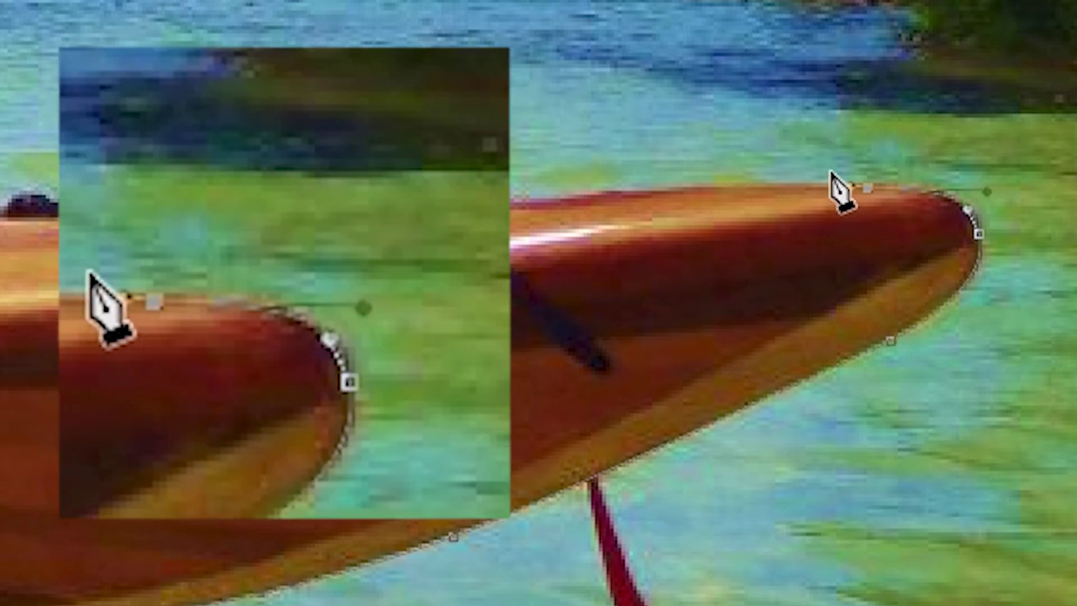
pyautogui.click(868, 188)
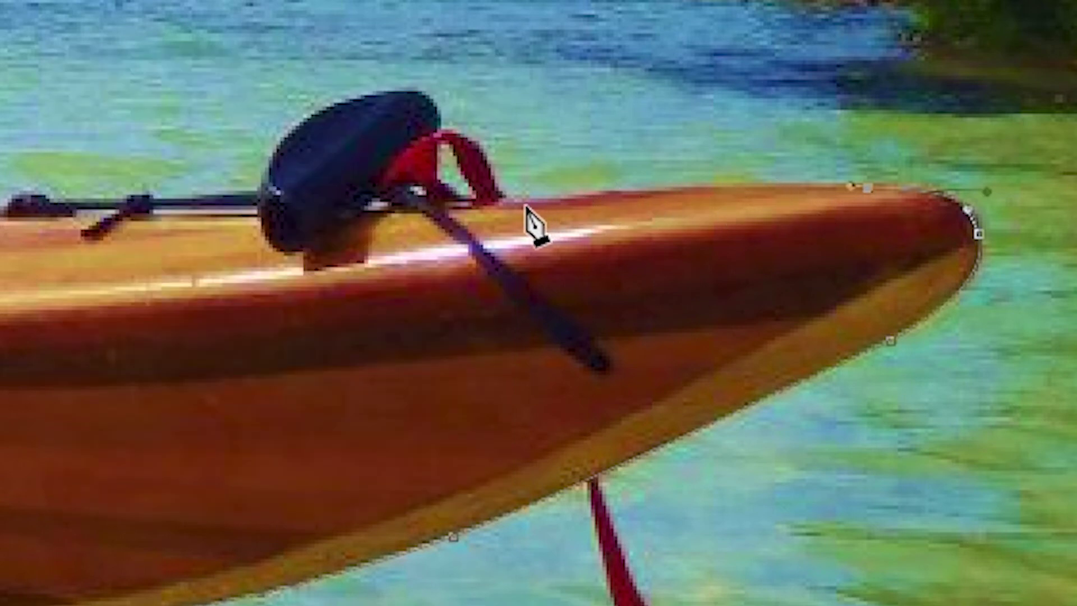
# - Add two curved anchors along the top edge, reaching the black seat bag
pyautogui.moveTo(537, 204); pyautogui.dragTo(298, 229)
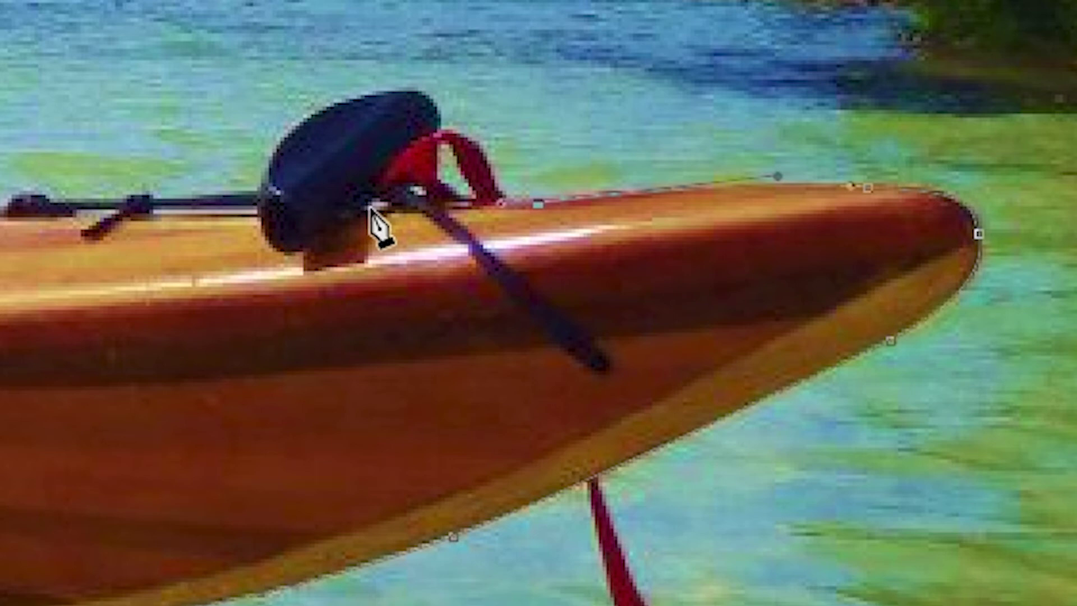
pyautogui.moveTo(372, 211)
pyautogui.mouseDown()
pyautogui.moveTo(308, 214)
pyautogui.moveTo(487, 99)
pyautogui.moveTo(455, 68)
pyautogui.moveTo(284, 173)
pyautogui.moveTo(284, 197)
pyautogui.moveTo(342, 213)
pyautogui.mouseUp()
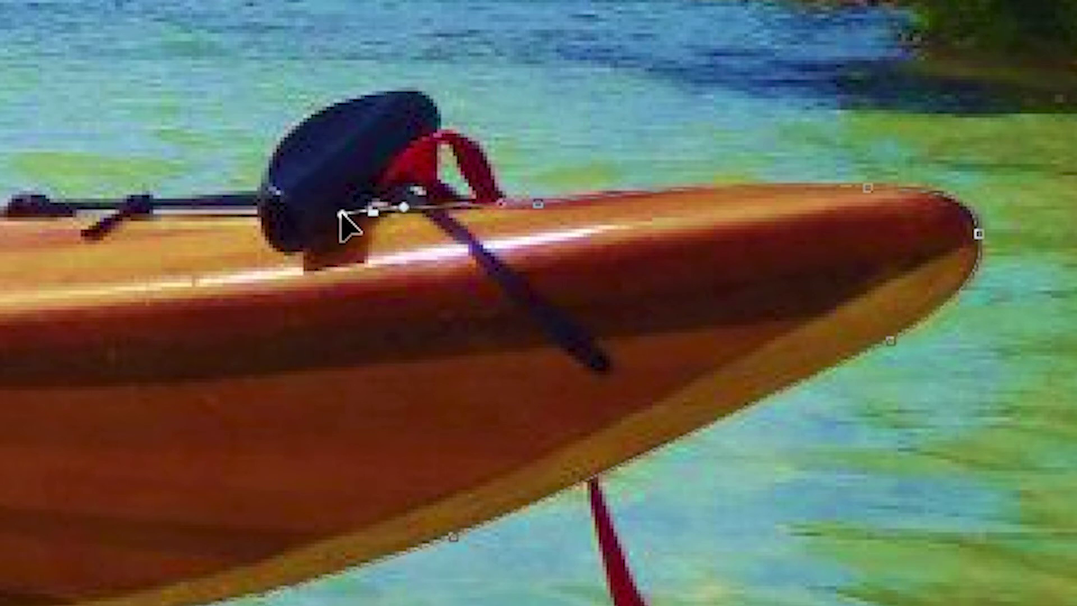
# - Place a curved anchor up on the red strap, redoing a misplaced one
pyautogui.moveTo(341, 213)
pyautogui.mouseDown()
pyautogui.moveTo(373, 174)
pyautogui.moveTo(433, 19)
pyautogui.moveTo(342, 0)
pyautogui.moveTo(414, 0)
pyautogui.moveTo(377, 0)
pyautogui.moveTo(361, 101)
pyautogui.moveTo(360, 140)
pyautogui.moveTo(385, 187)
pyautogui.moveTo(382, 174)
pyautogui.moveTo(373, 193)
pyautogui.moveTo(396, 185)
pyautogui.moveTo(405, 149)
pyautogui.mouseUp()
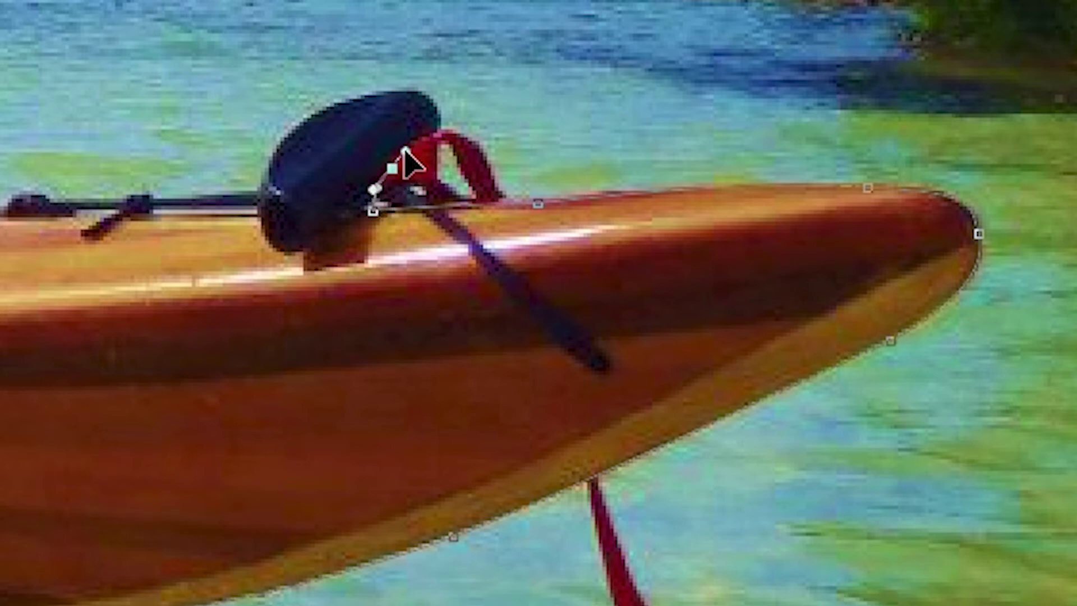
pyautogui.click(437, 137)
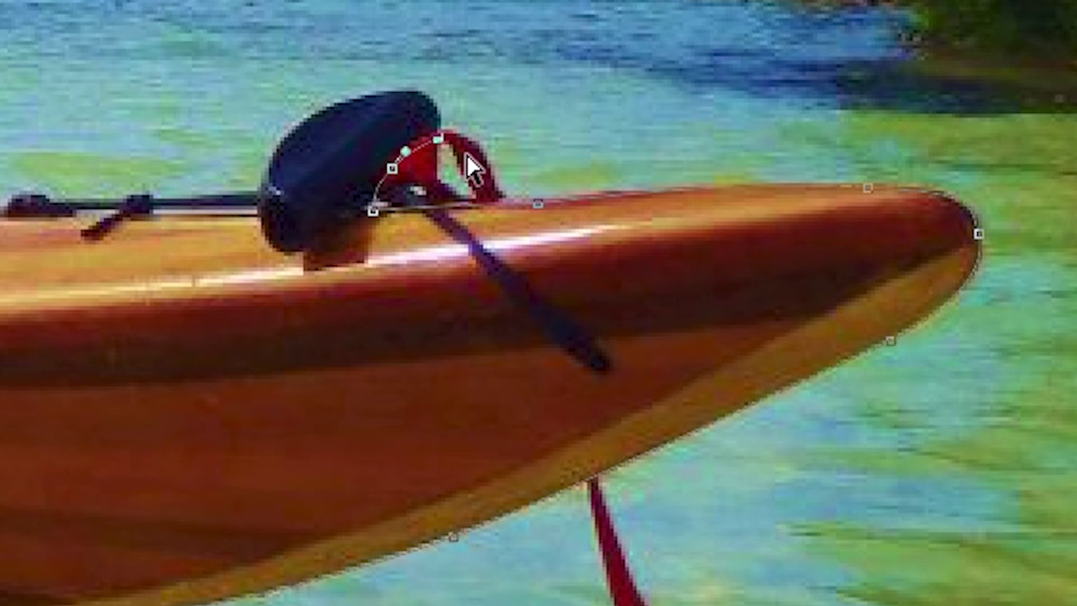
pyautogui.hotkey('ctrl', 'z')
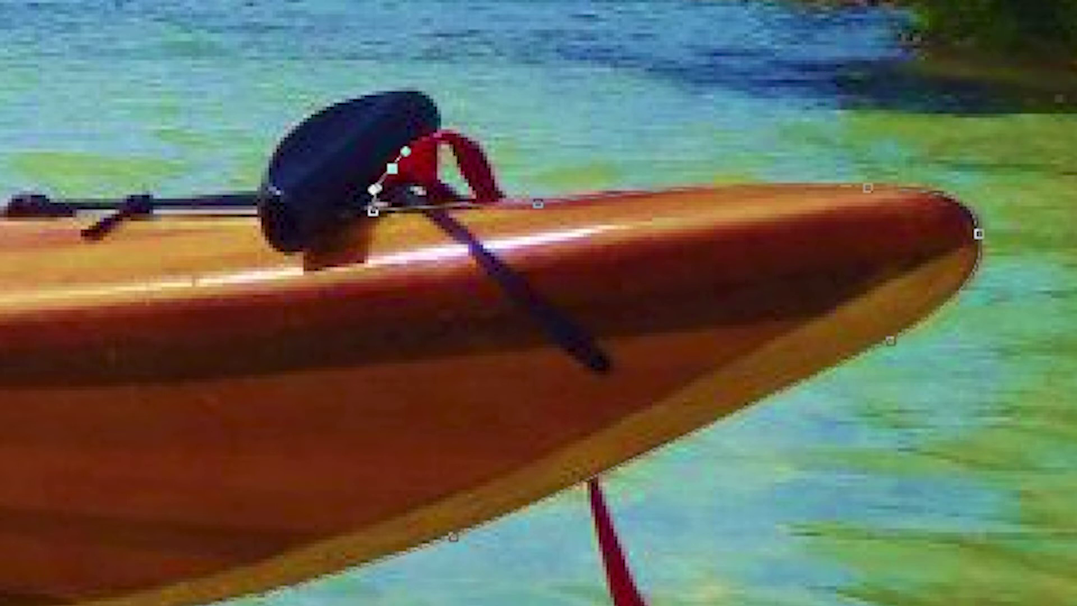
pyautogui.click(433, 137)
pyautogui.moveTo(433, 137); pyautogui.dragTo(443, 134)
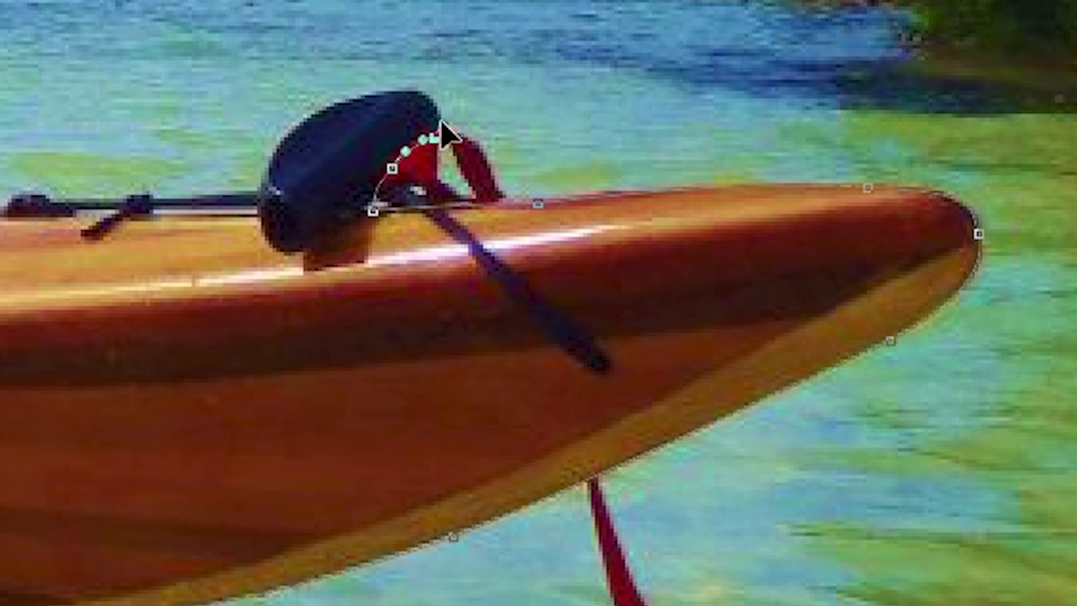
# - Add a curved anchor over the top of the black seat bag
pyautogui.press('alt')
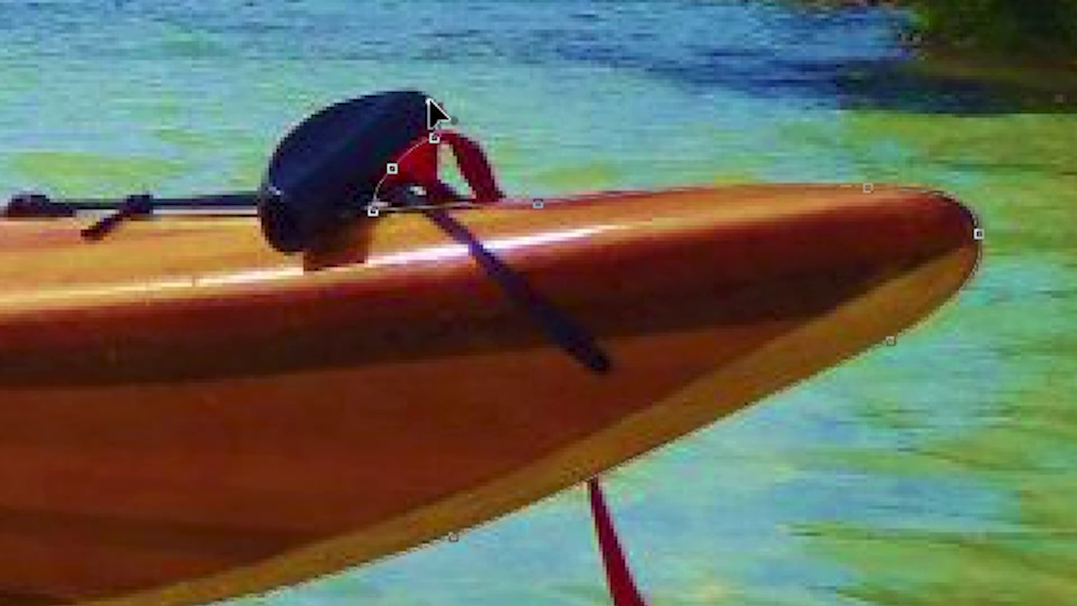
pyautogui.click(392, 97)
pyautogui.moveTo(348, 84); pyautogui.dragTo(357, 100)
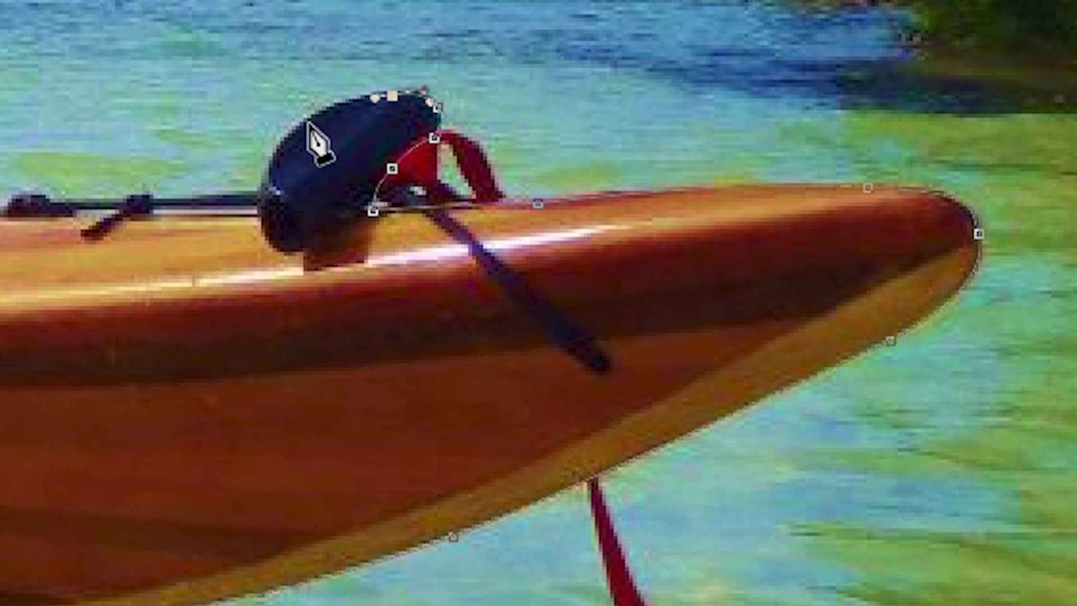
# - Trace anchors along the bag's top and left edges, then a curved anchor on the deck
pyautogui.moveTo(308, 126)
pyautogui.mouseDown()
pyautogui.moveTo(252, 160)
pyautogui.moveTo(283, 171)
pyautogui.mouseUp()
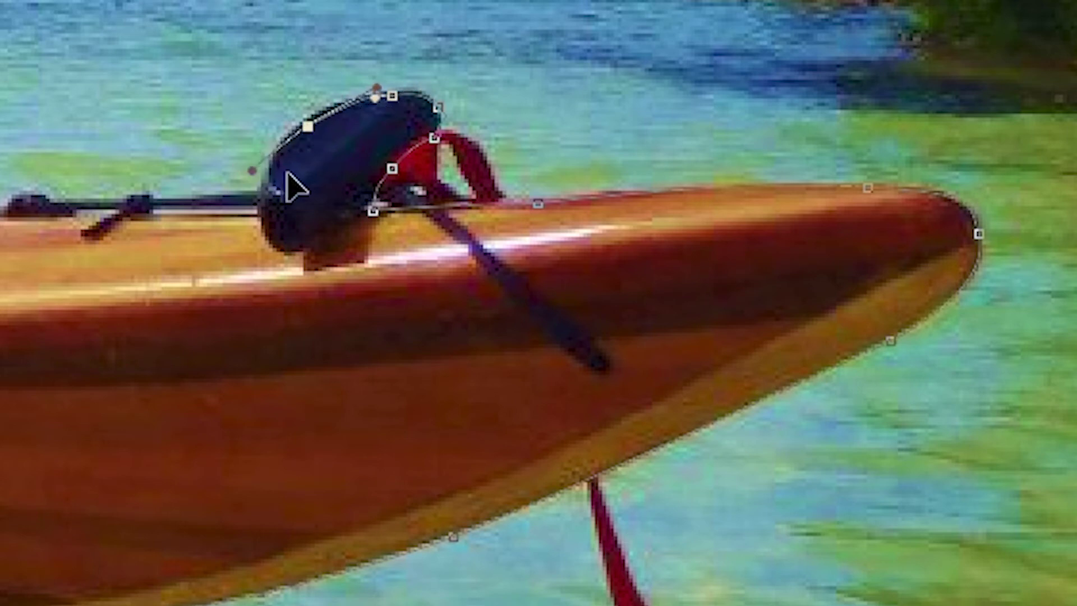
pyautogui.click(278, 152)
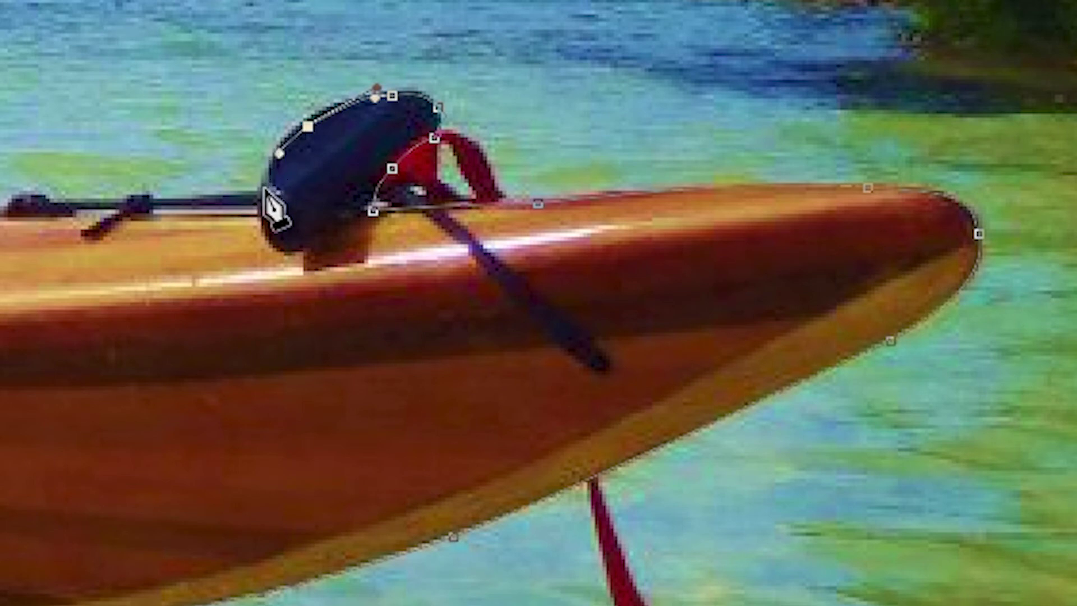
pyautogui.click(267, 190)
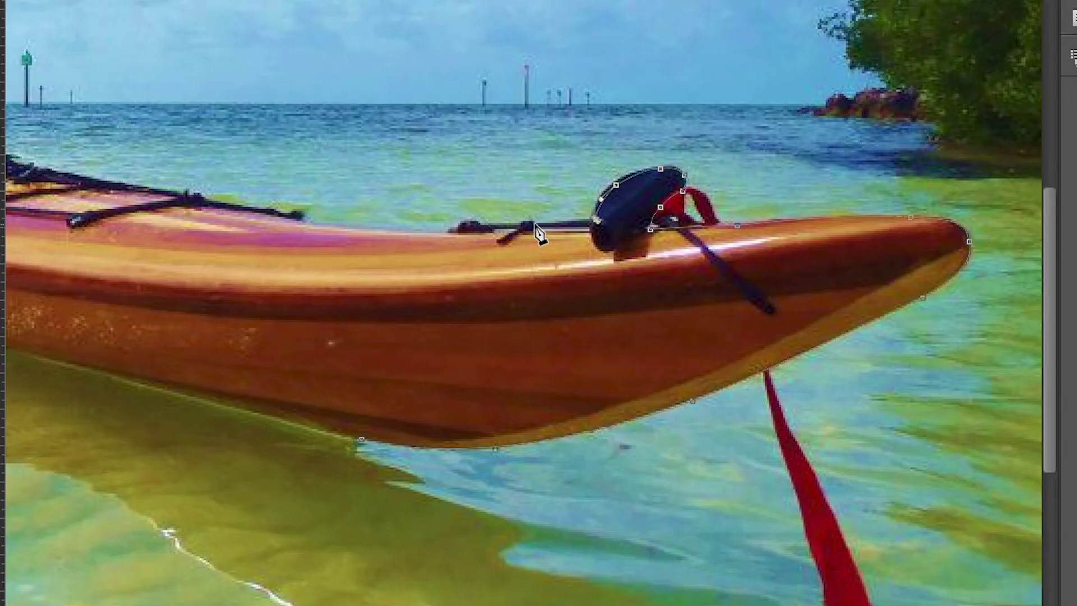
pyautogui.moveTo(535, 225); pyautogui.dragTo(456, 230)
# - Extend the path leftward along the deck edge toward the cockpit and scroll toward the bow
pyautogui.moveTo(448, 234); pyautogui.dragTo(446, 233)
pyautogui.moveTo(294, 218); pyautogui.dragTo(306, 224)
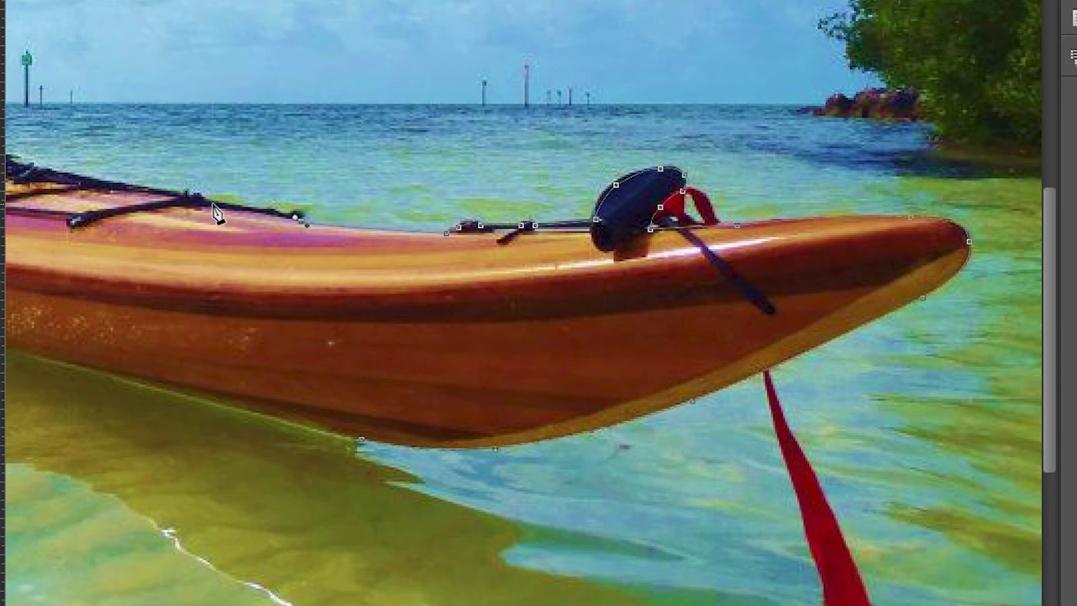
pyautogui.hotkey('ctrl', 'z')
pyautogui.click(264, 211)
pyautogui.click(206, 199)
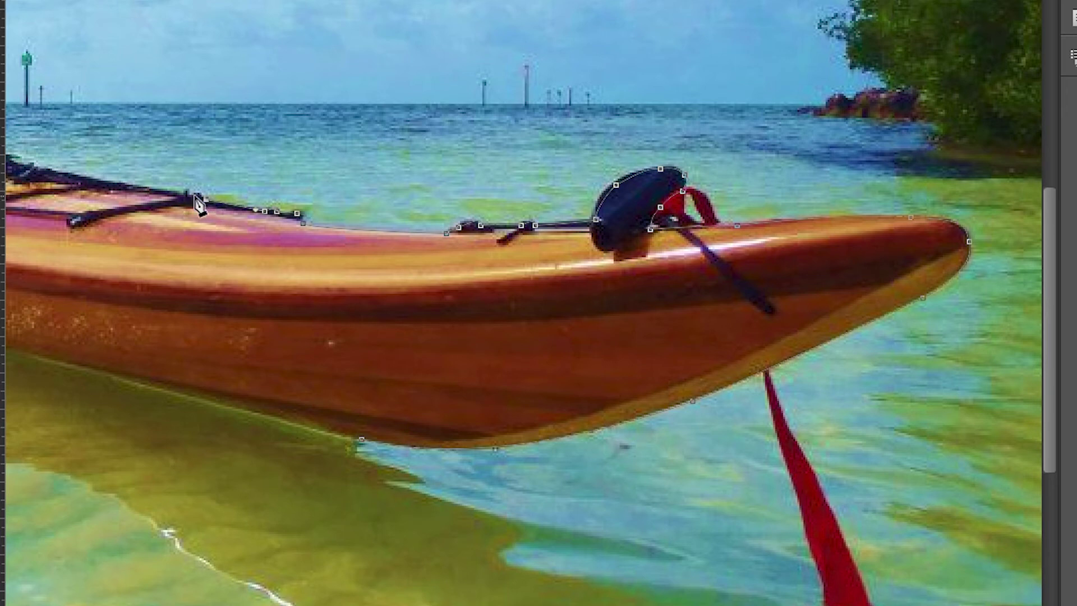
pyautogui.moveTo(192, 195); pyautogui.dragTo(173, 198)
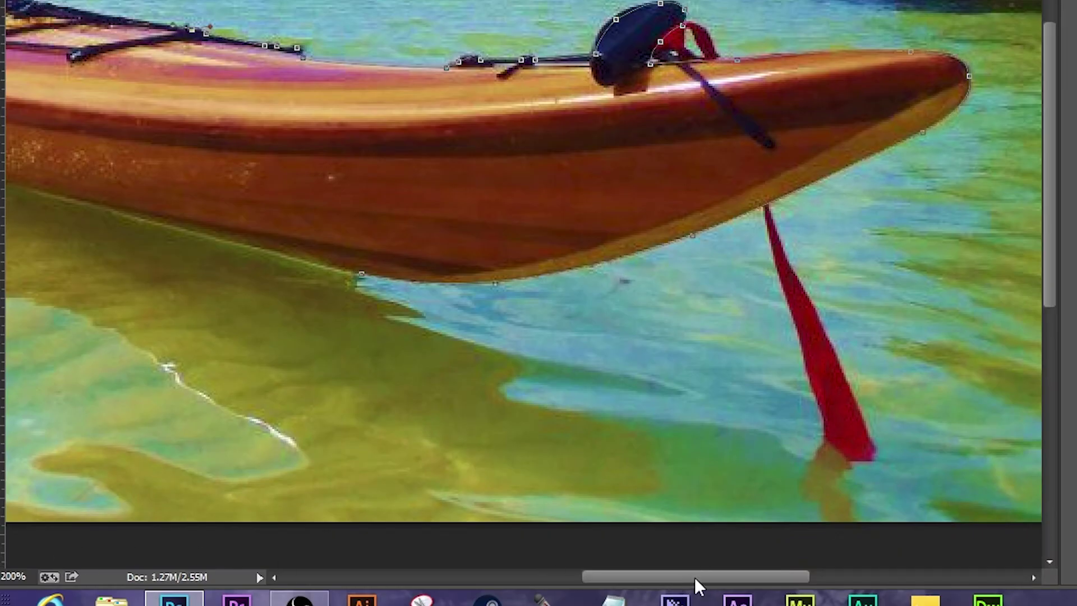
pyautogui.moveTo(697, 578); pyautogui.dragTo(674, 578)
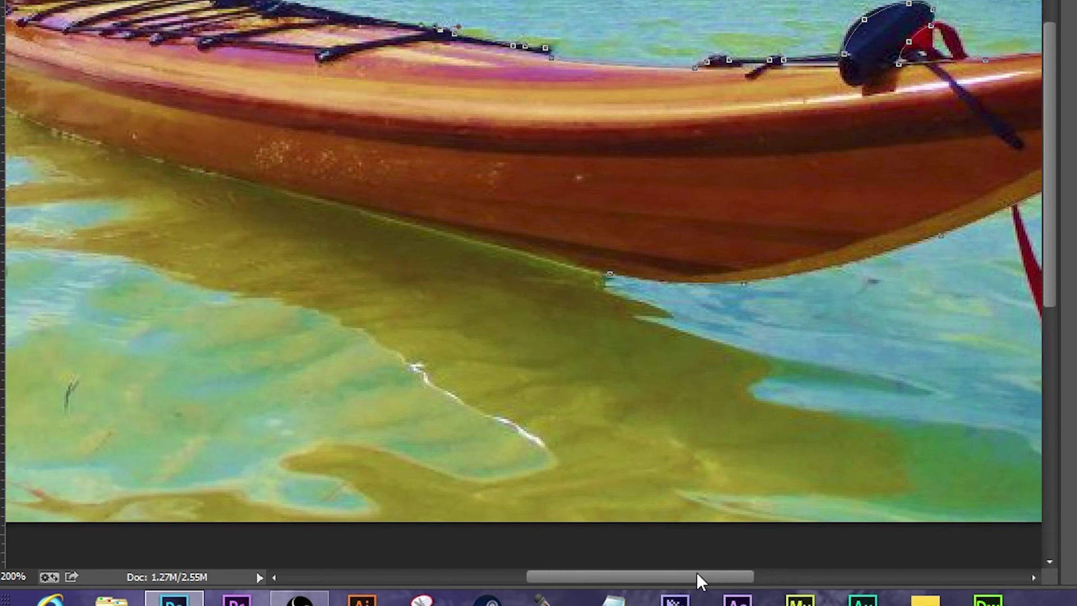
pyautogui.moveTo(737, 582); pyautogui.dragTo(668, 581)
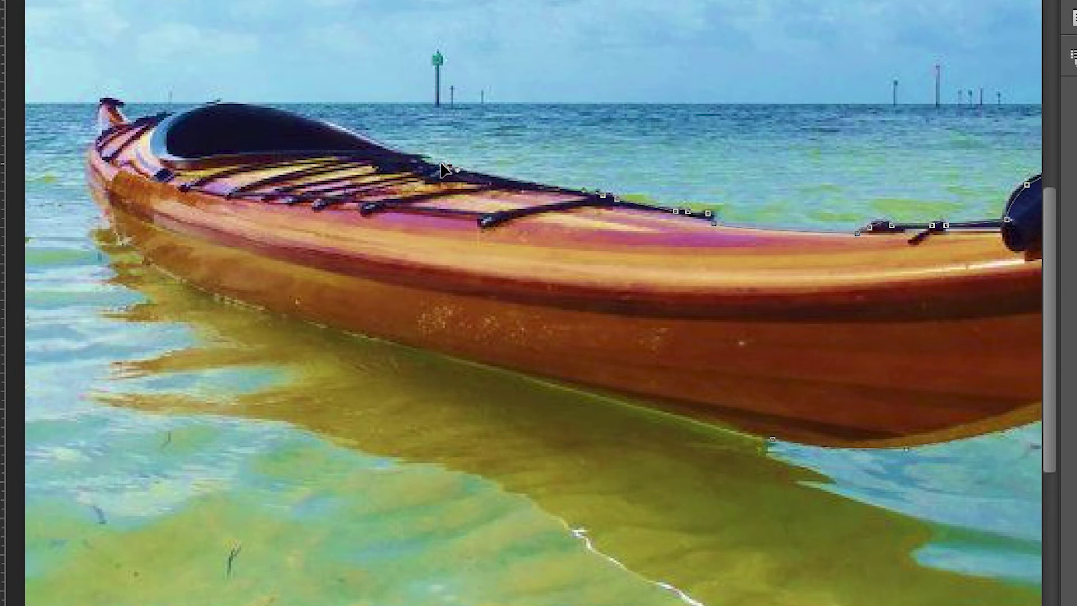
# - Continue the outline along the cockpit rim to the kayak's bow tip
pyautogui.click(439, 166)
pyautogui.click(193, 121)
pyautogui.moveTo(161, 116); pyautogui.dragTo(133, 128)
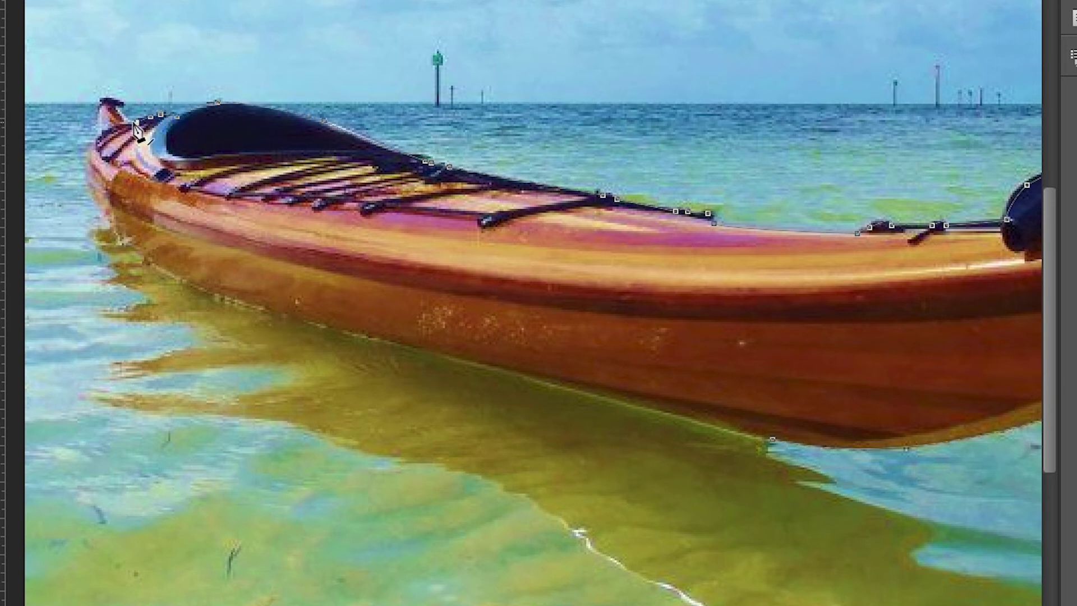
pyautogui.click(109, 104)
# - Trace the waterline with anchors back to the start, closing the kayak outline
pyautogui.moveTo(95, 203); pyautogui.dragTo(203, 280)
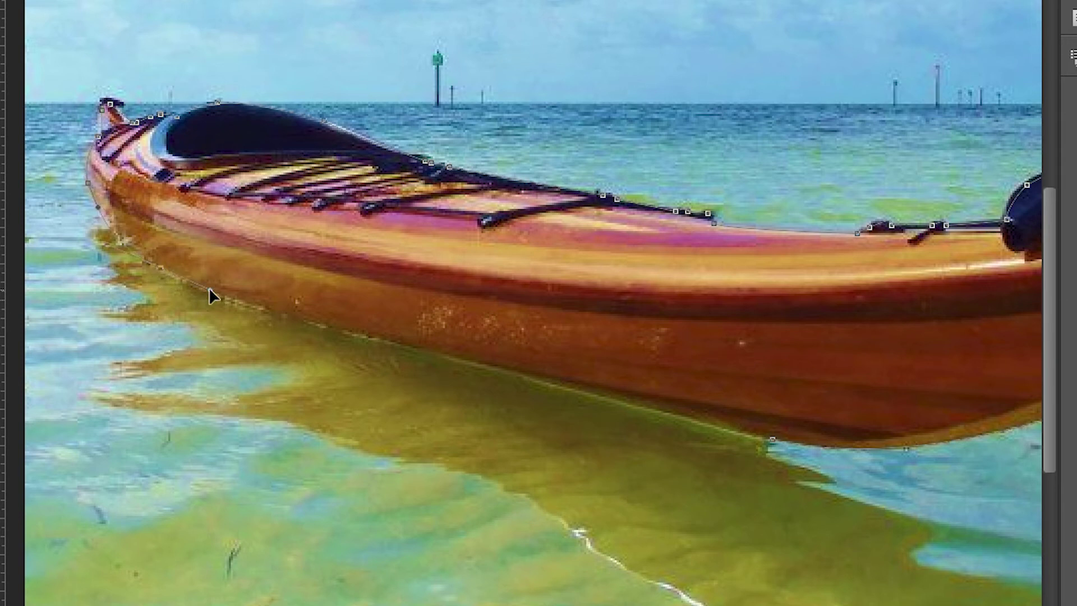
pyautogui.click(470, 366)
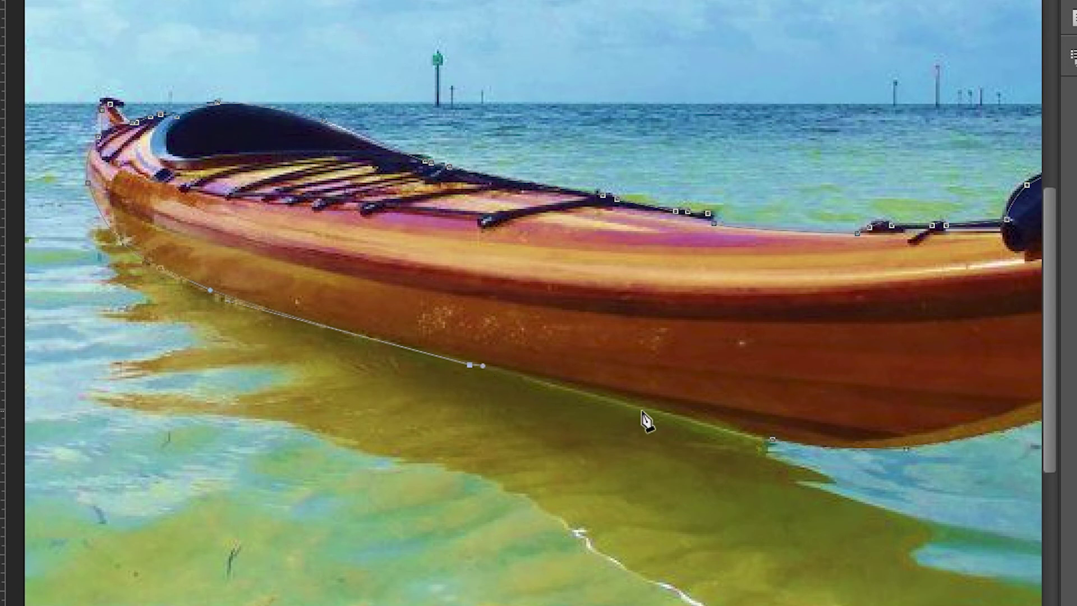
pyautogui.moveTo(688, 421); pyautogui.dragTo(708, 425)
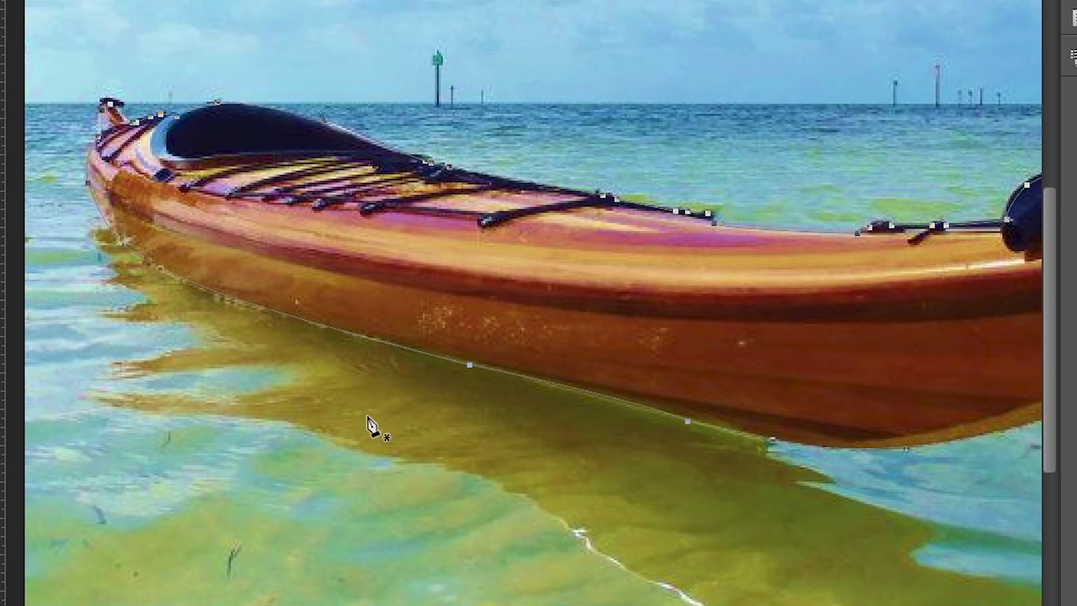
pyautogui.hotkey('ctrl', 'z')
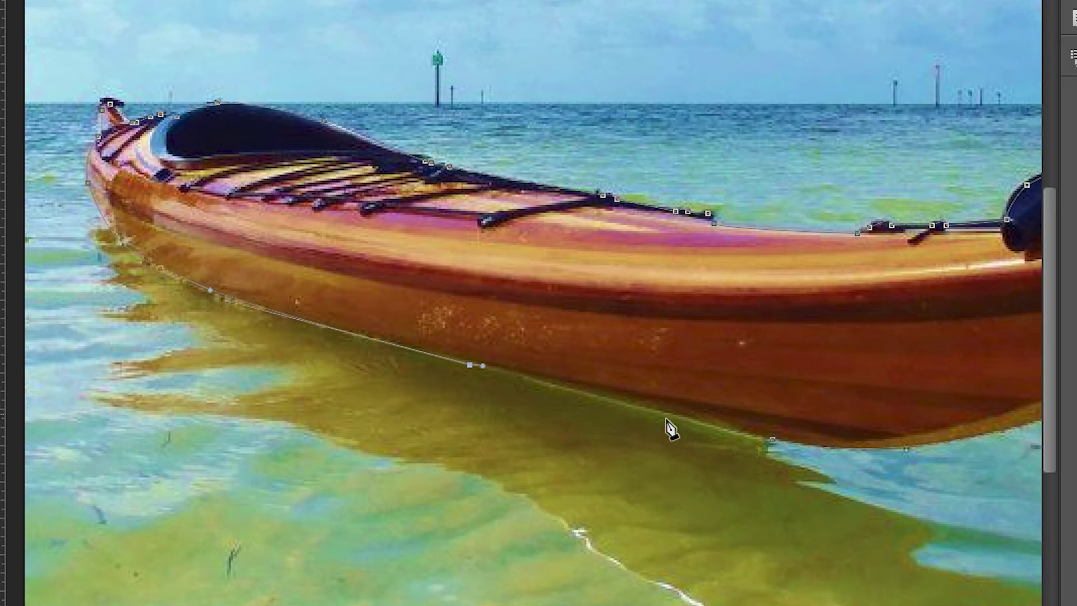
pyautogui.hotkey('ctrl', 'shift', 'z')
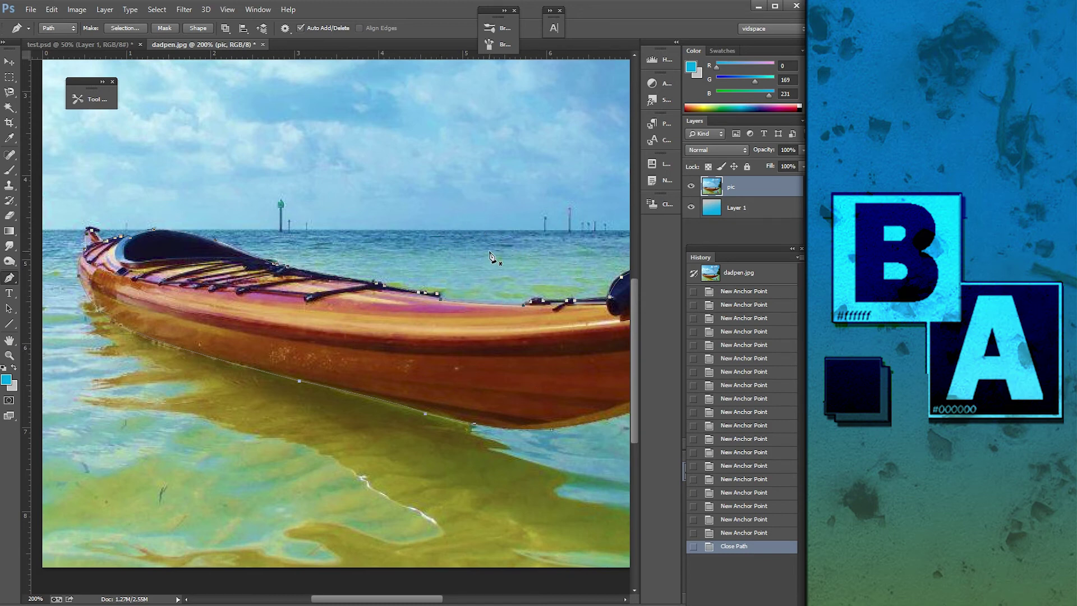
# - Restore the deleted kayak outline via the Close Path history state, then redock History
pyautogui.press('Delete')
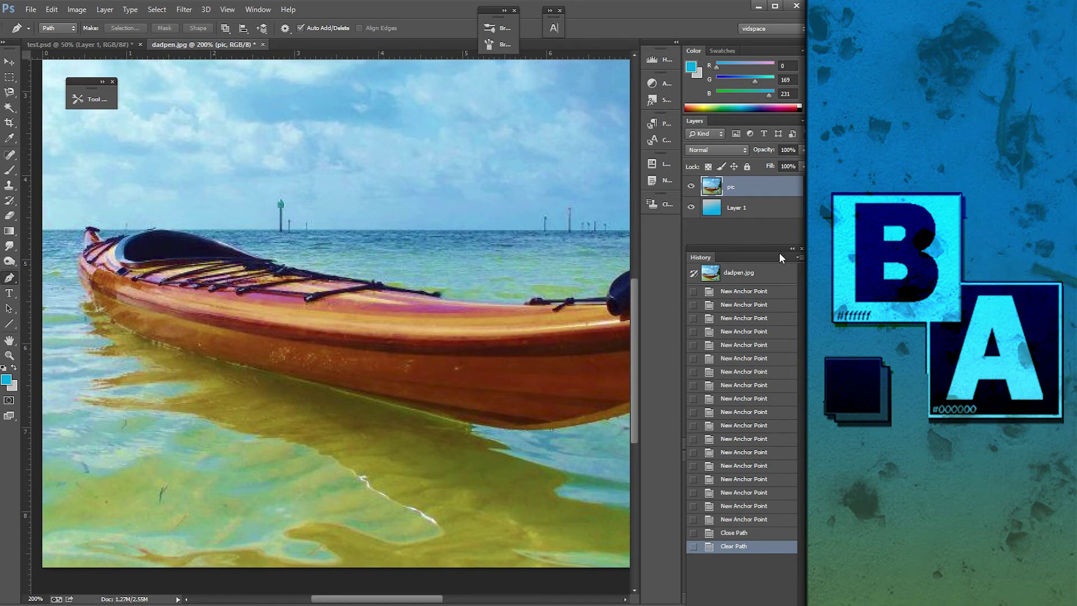
pyautogui.moveTo(766, 249)
pyautogui.mouseDown()
pyautogui.moveTo(426, 140)
pyautogui.moveTo(429, 101)
pyautogui.mouseUp()
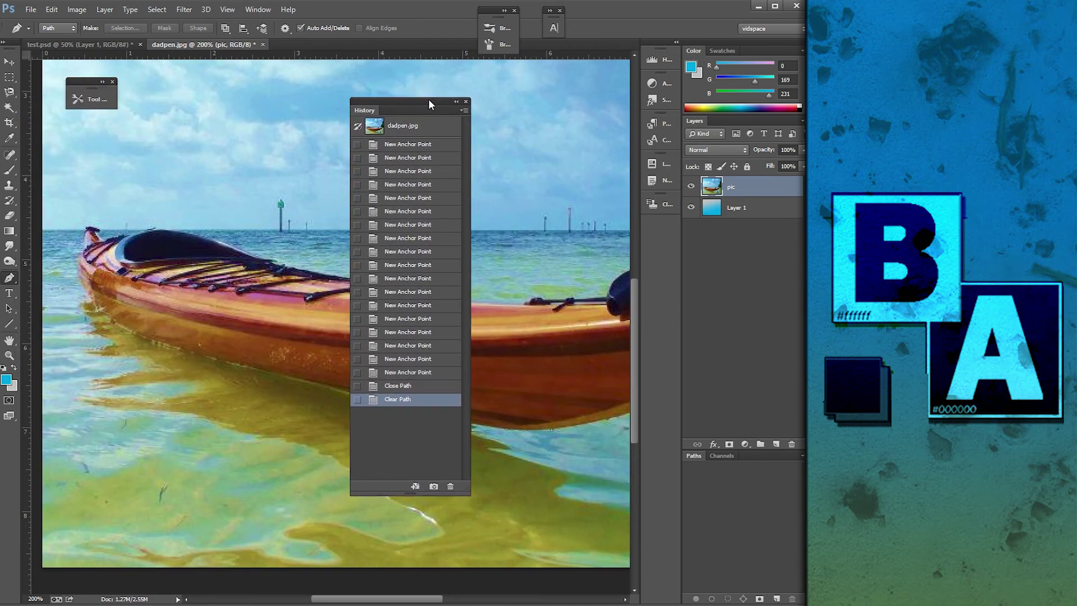
pyautogui.click(417, 386)
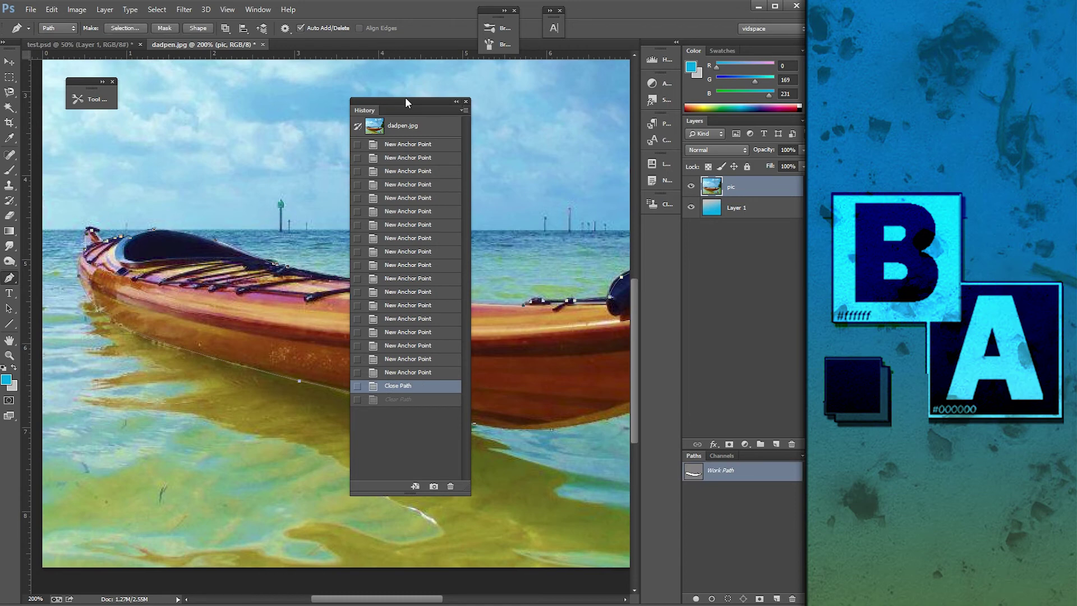
pyautogui.moveTo(405, 102); pyautogui.dragTo(803, 53)
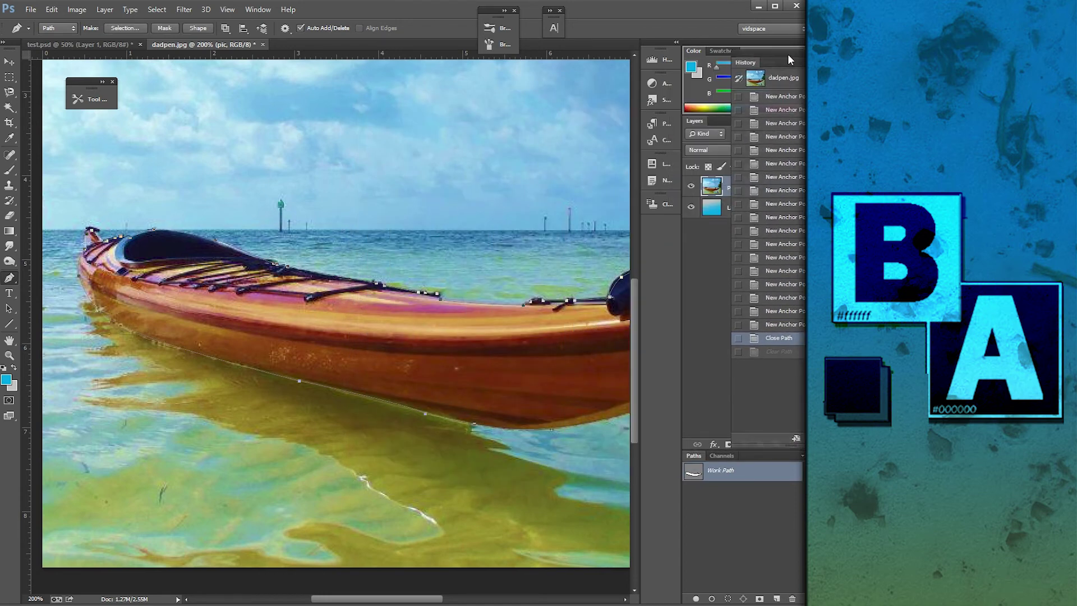
pyautogui.moveTo(802, 54); pyautogui.dragTo(802, 53)
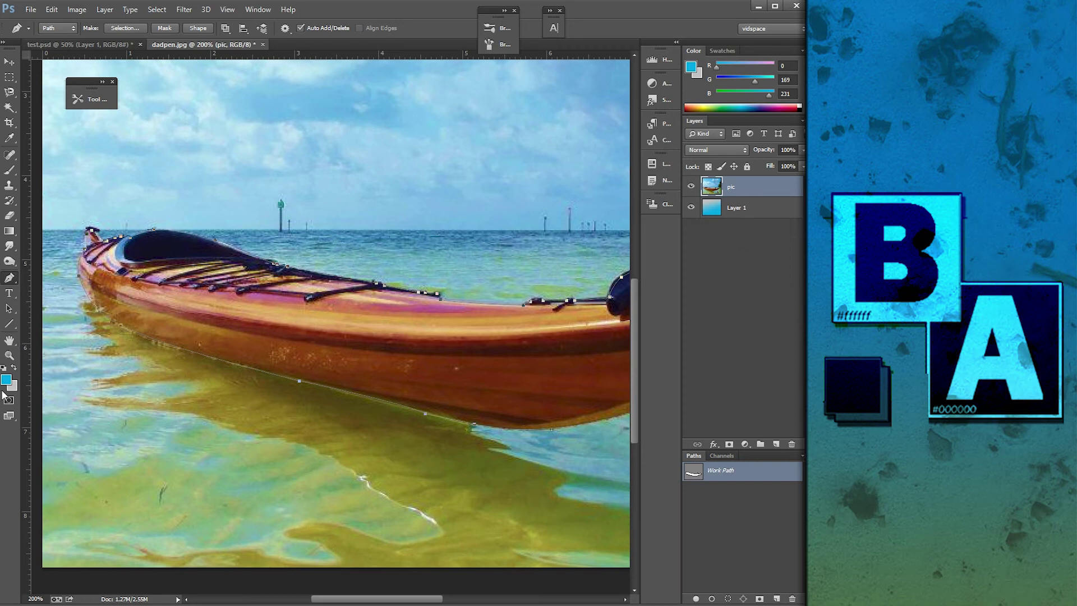
pyautogui.click(9, 356)
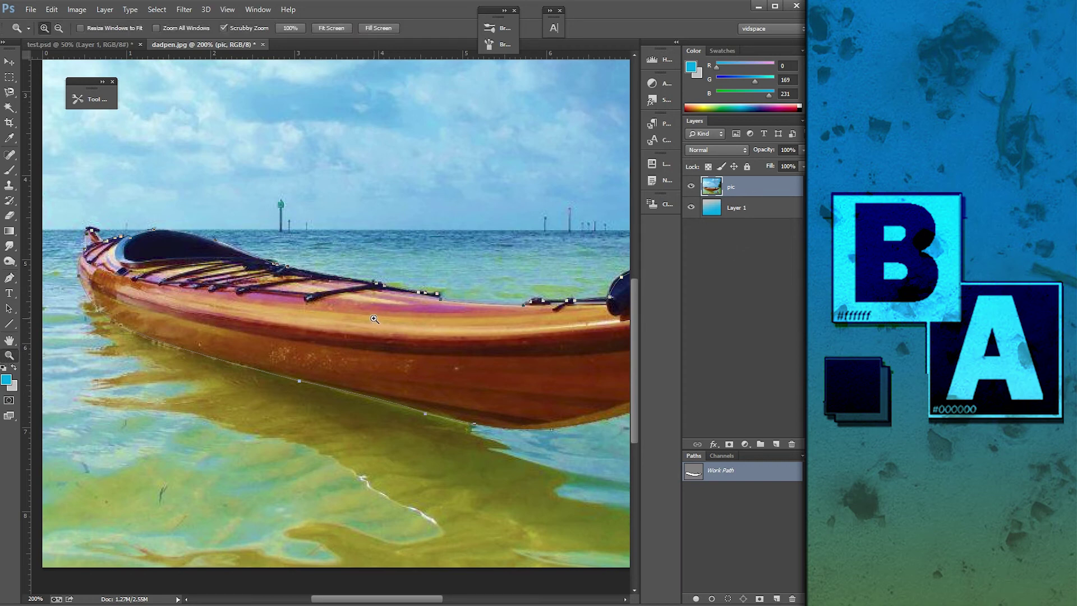
# - Zoom out to the whole kayak and toggle the Paths panel, leaving it shown
pyautogui.moveTo(390, 303); pyautogui.dragTo(237, 374)
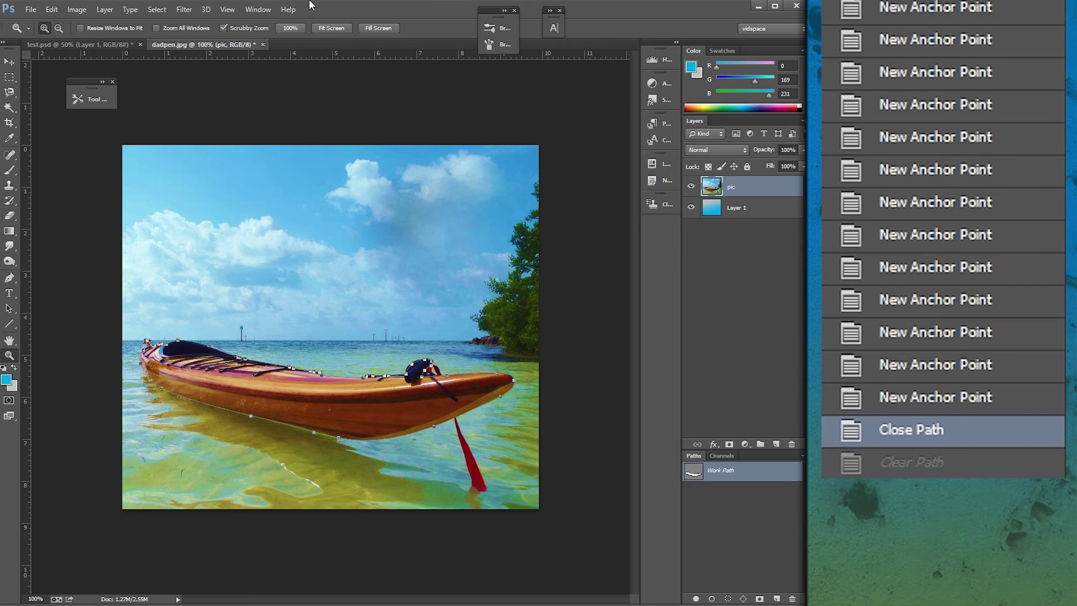
pyautogui.click(256, 10)
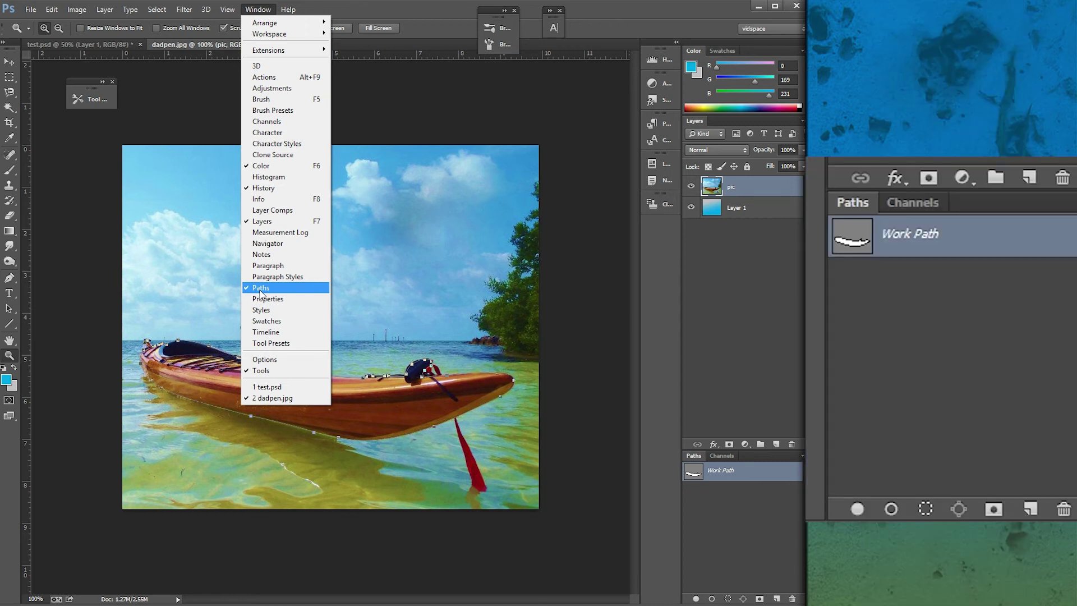
pyautogui.click(260, 289)
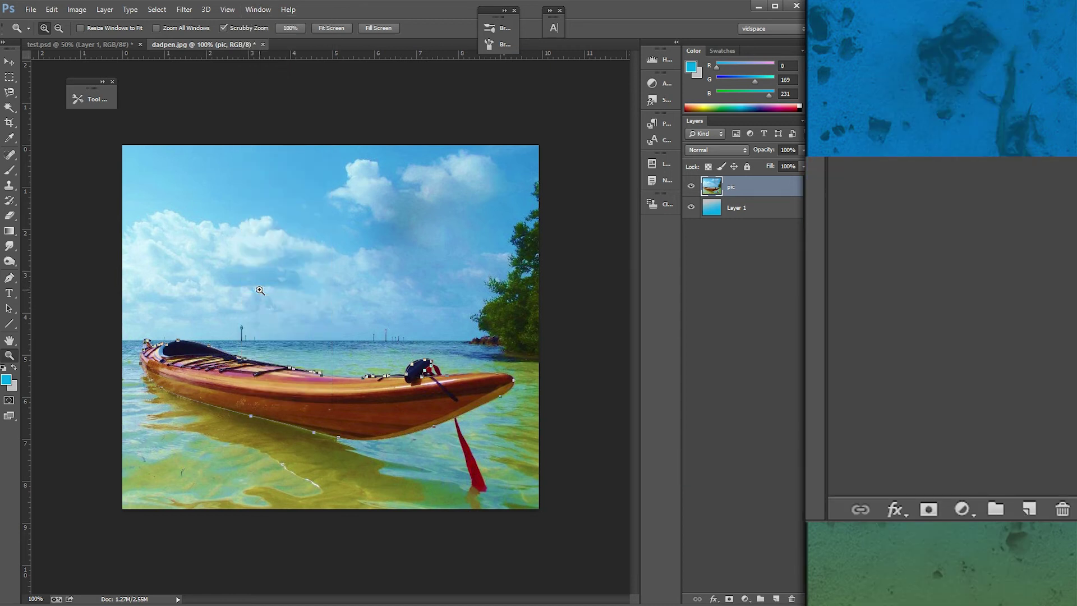
pyautogui.click(258, 10)
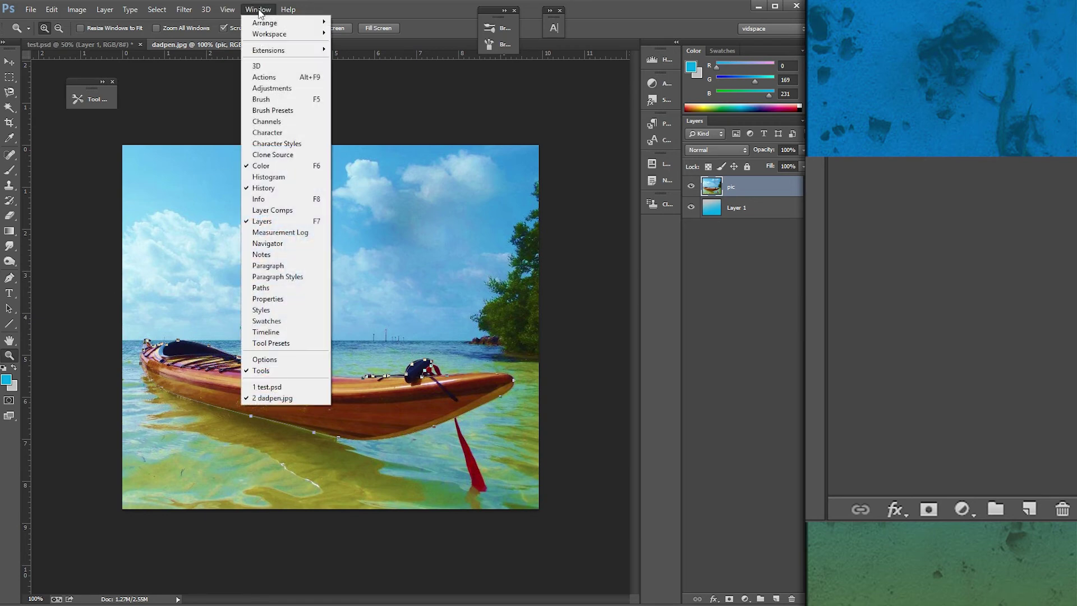
pyautogui.click(271, 288)
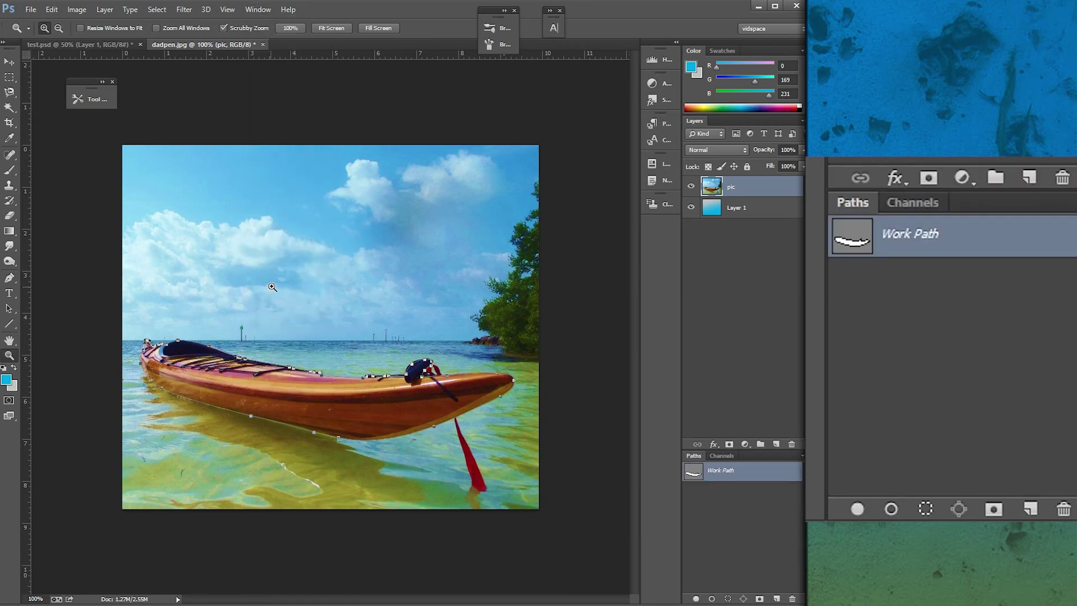
pyautogui.click(258, 10)
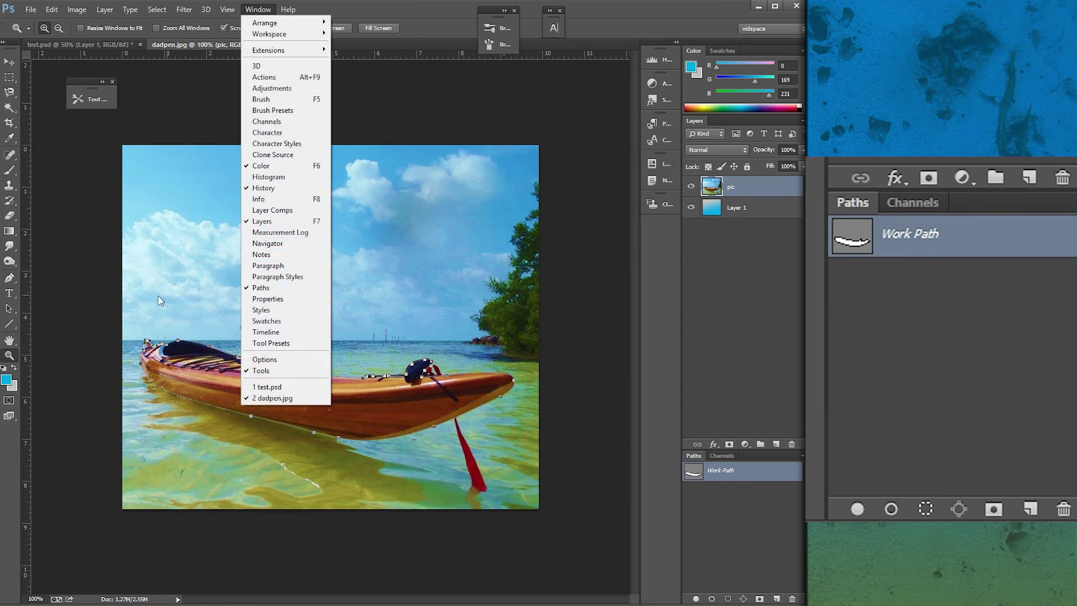
pyautogui.click(271, 288)
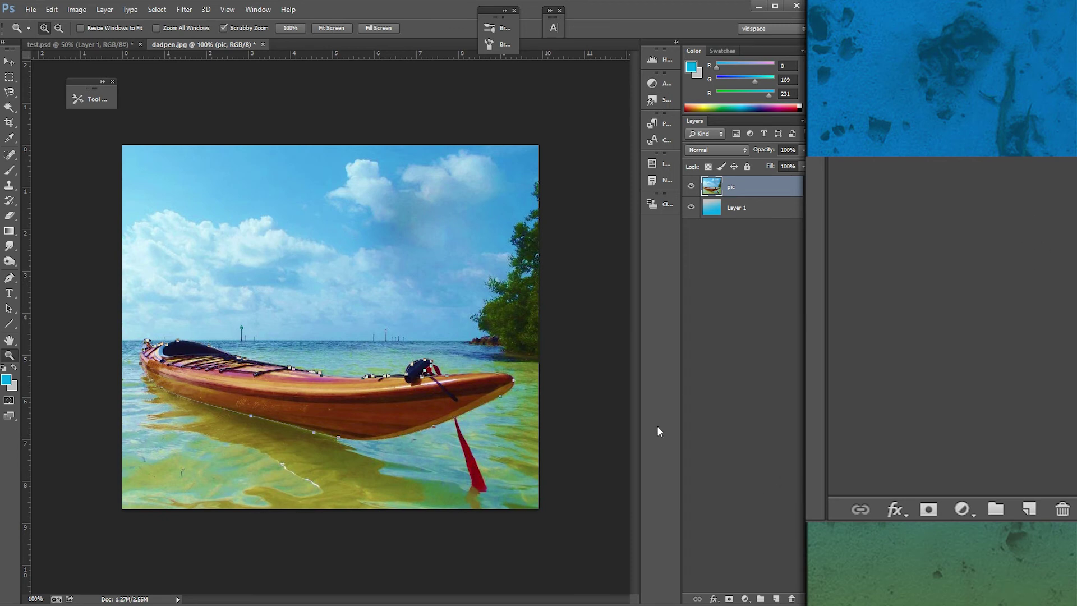
pyautogui.click(250, 13)
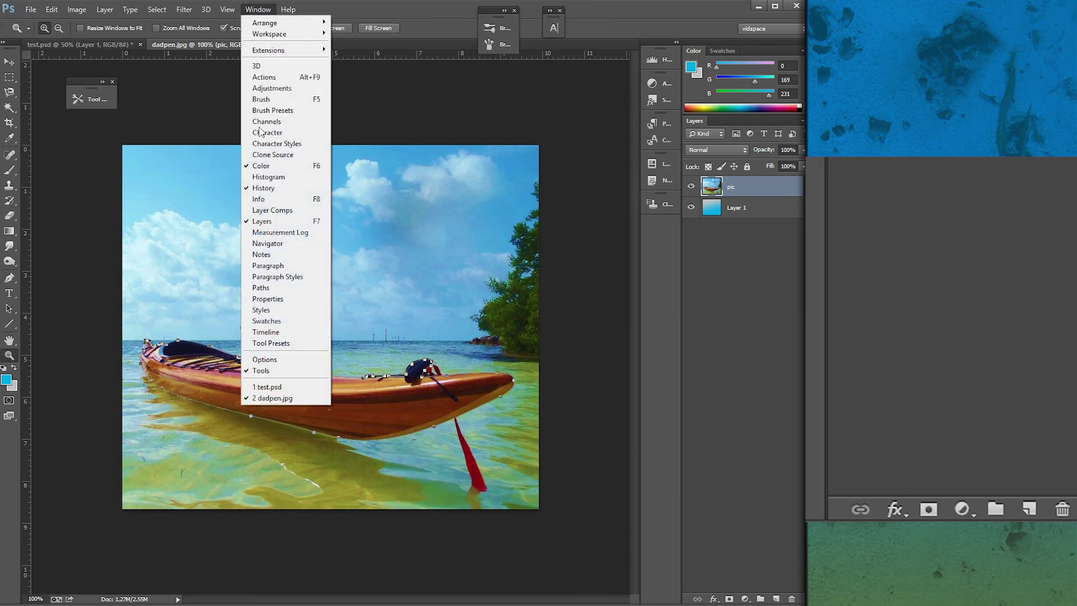
pyautogui.click(277, 285)
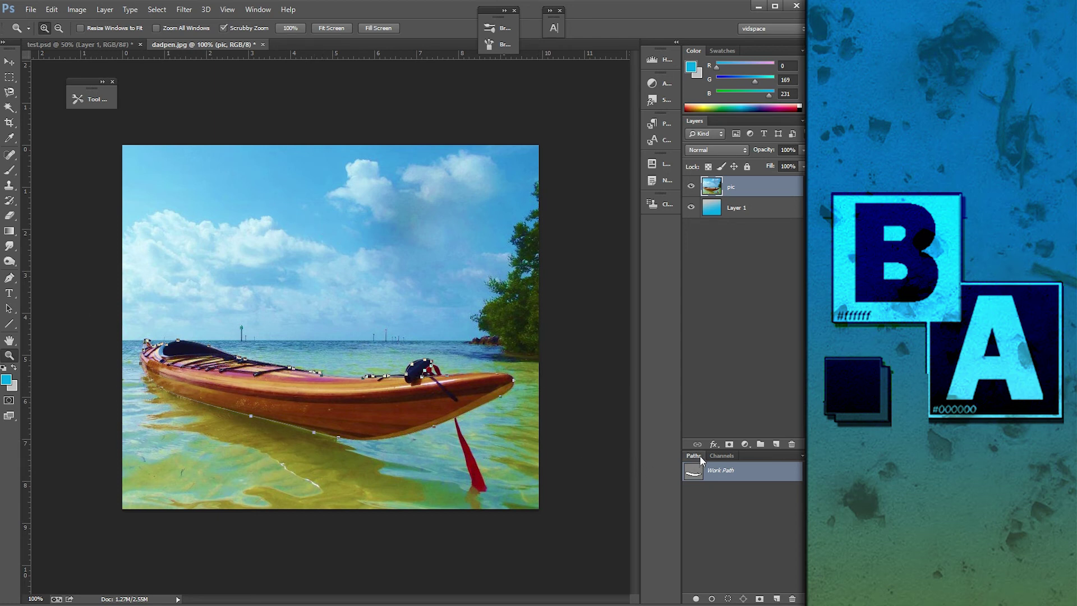
# - Float the Paths panel over the canvas, shorten it, and widen it leftward
pyautogui.moveTo(692, 456); pyautogui.dragTo(520, 97)
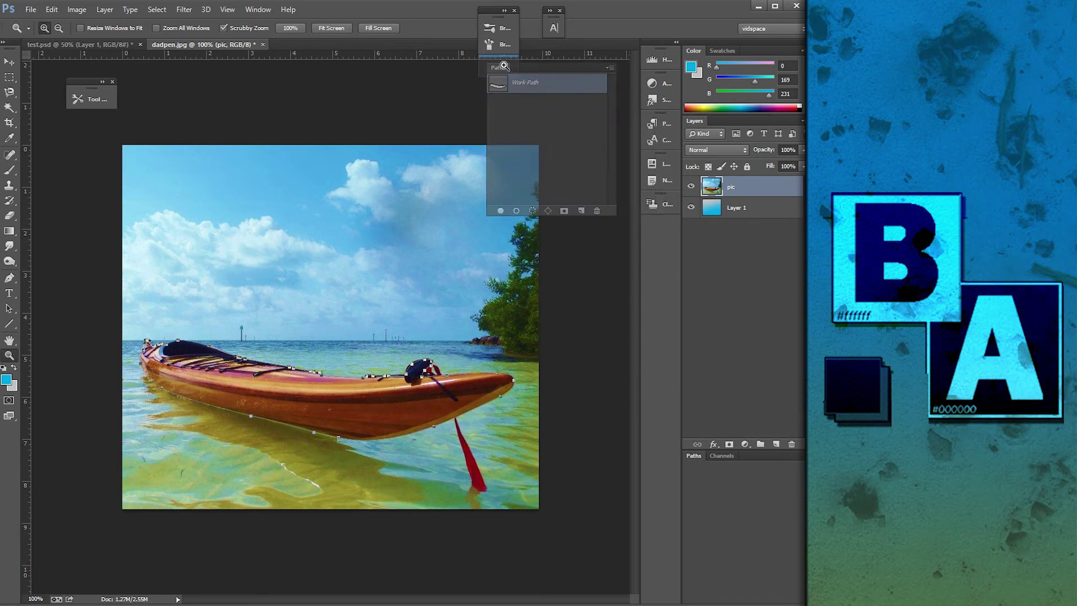
pyautogui.moveTo(561, 246)
pyautogui.mouseDown()
pyautogui.moveTo(567, 168)
pyautogui.moveTo(576, 352)
pyautogui.moveTo(574, 205)
pyautogui.mouseUp()
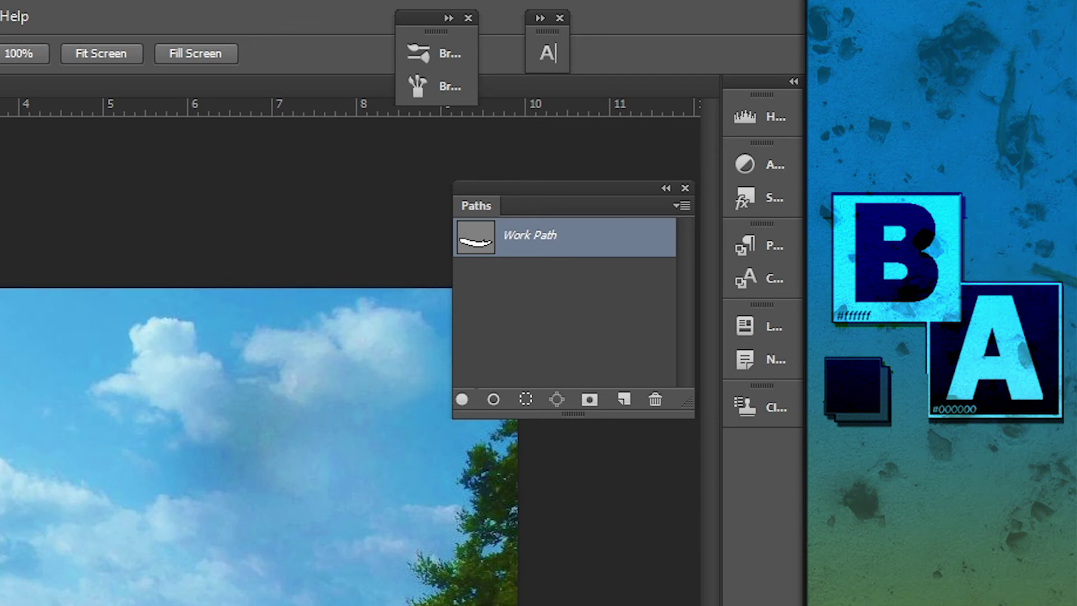
pyautogui.moveTo(454, 296); pyautogui.dragTo(14, 341)
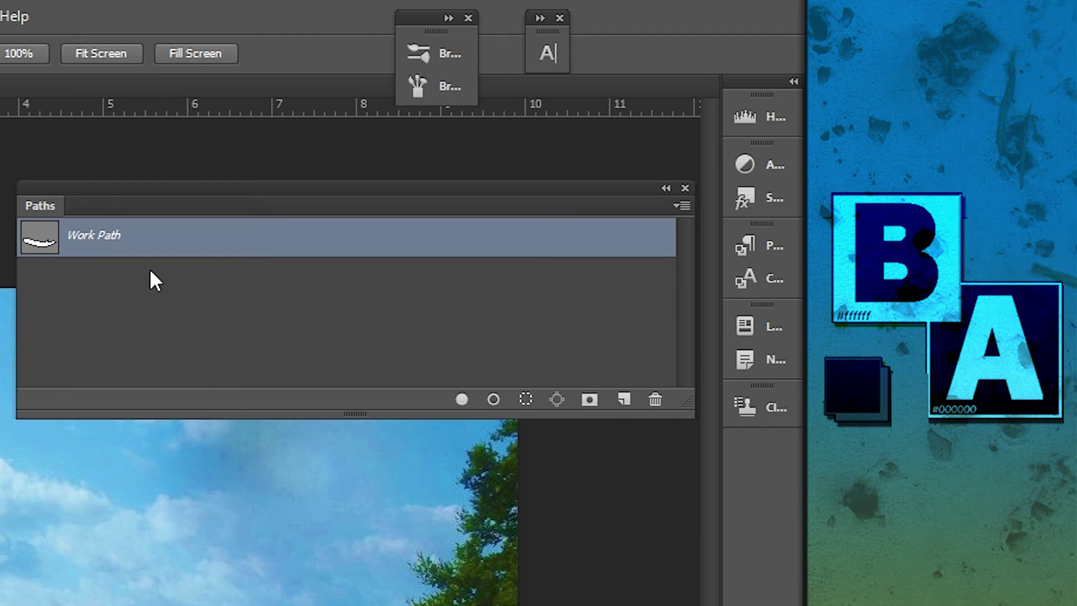
# - Choose Make Selection… from the Work Path context menu
pyautogui.rightClick(216, 236)
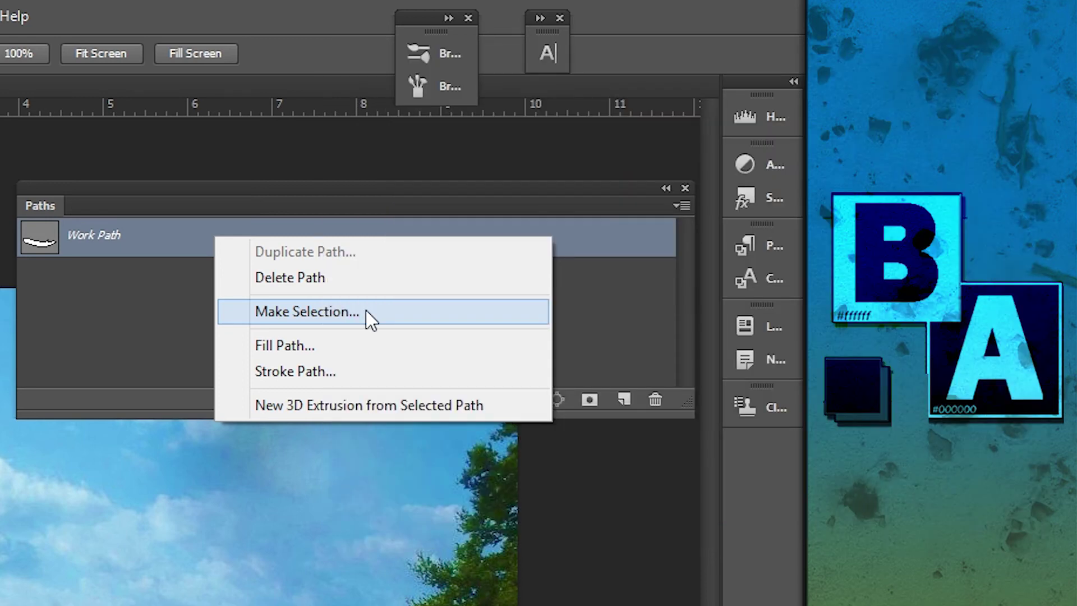
pyautogui.click(366, 311)
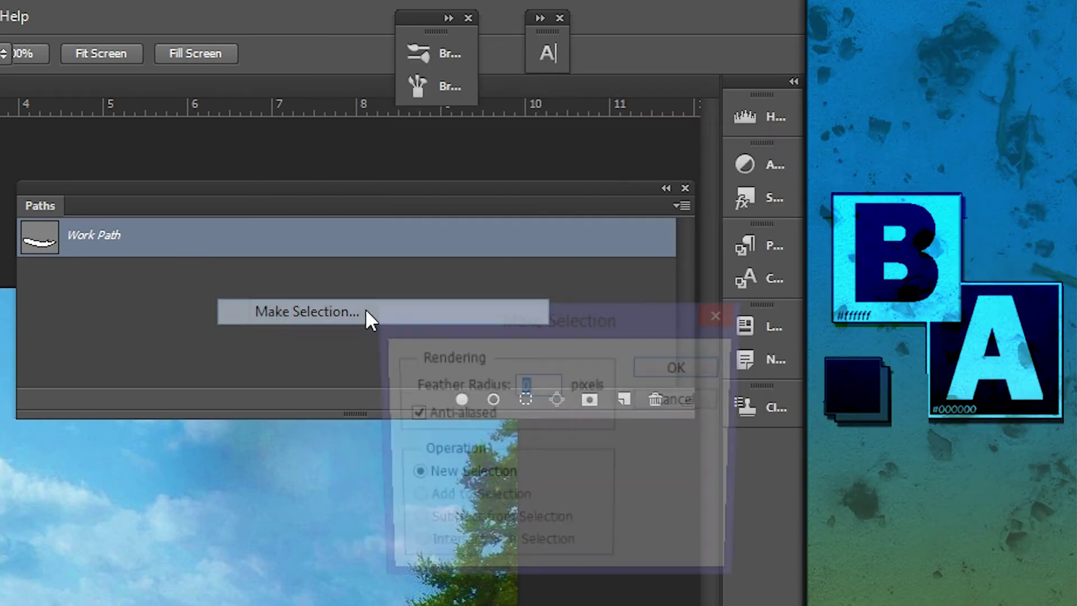
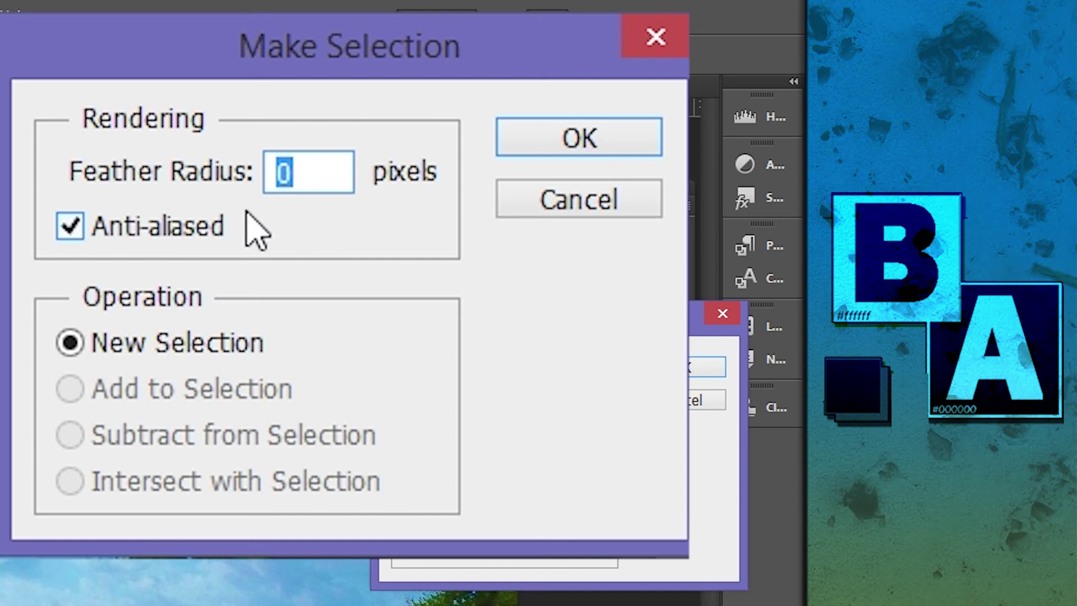
# - Turn the kayak path into a selection with 0 px feather, then zoom in to inspect its edges
pyautogui.click(570, 145)
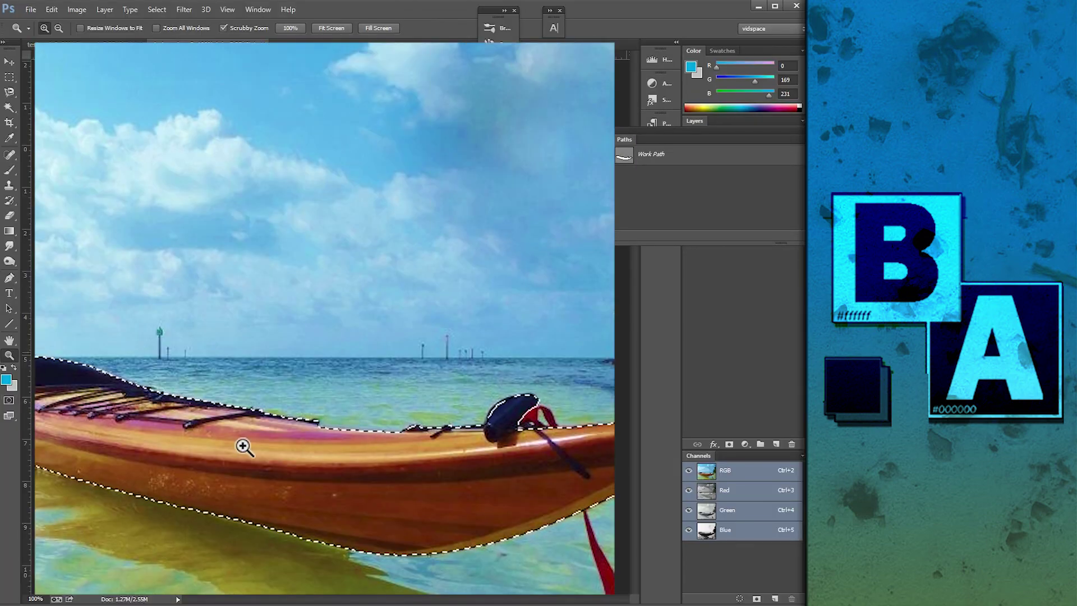
pyautogui.click(245, 446)
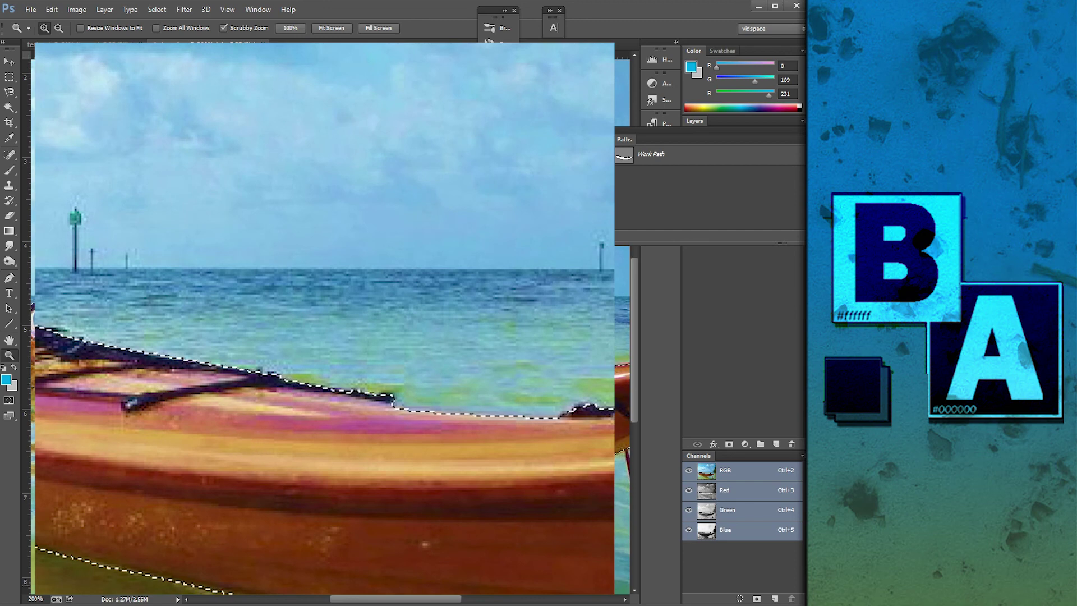
pyautogui.moveTo(404, 601); pyautogui.dragTo(380, 600)
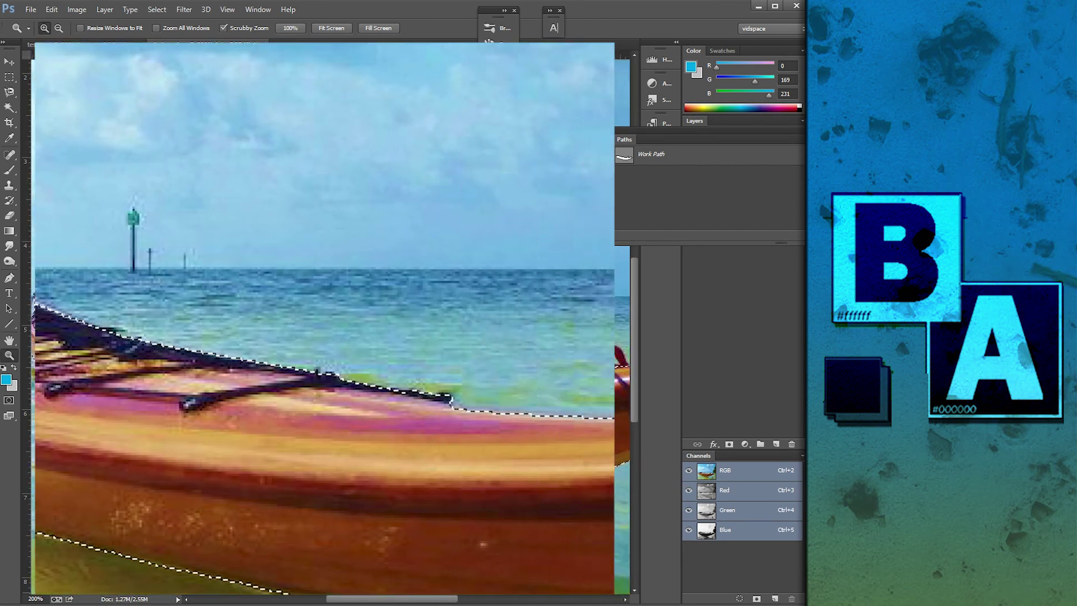
pyautogui.moveTo(379, 599)
pyautogui.mouseDown()
pyautogui.moveTo(443, 599)
pyautogui.moveTo(402, 599)
pyautogui.mouseUp()
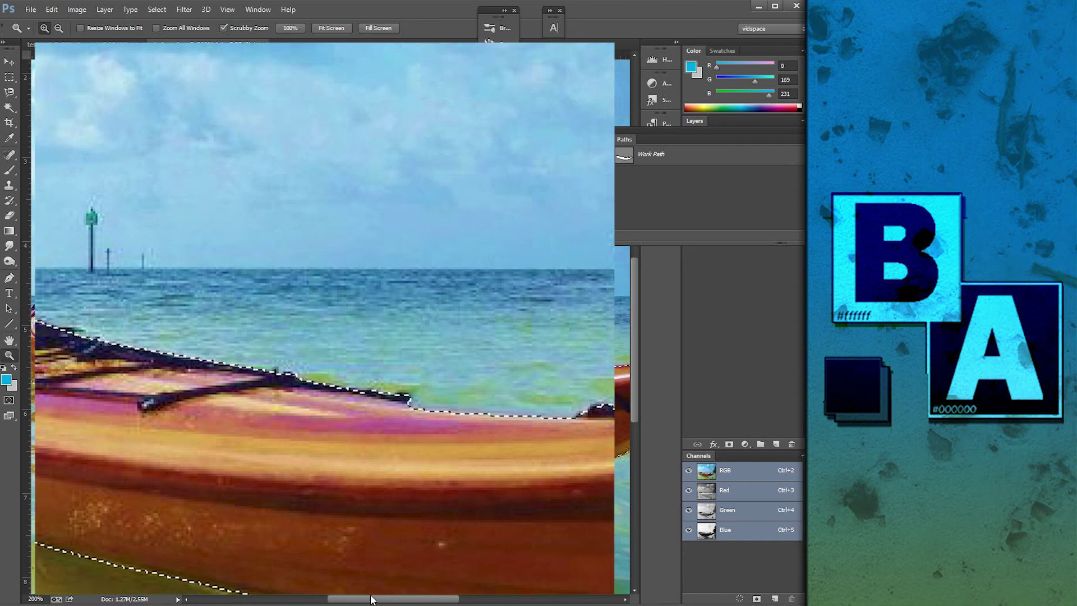
pyautogui.moveTo(371, 599); pyautogui.dragTo(381, 599)
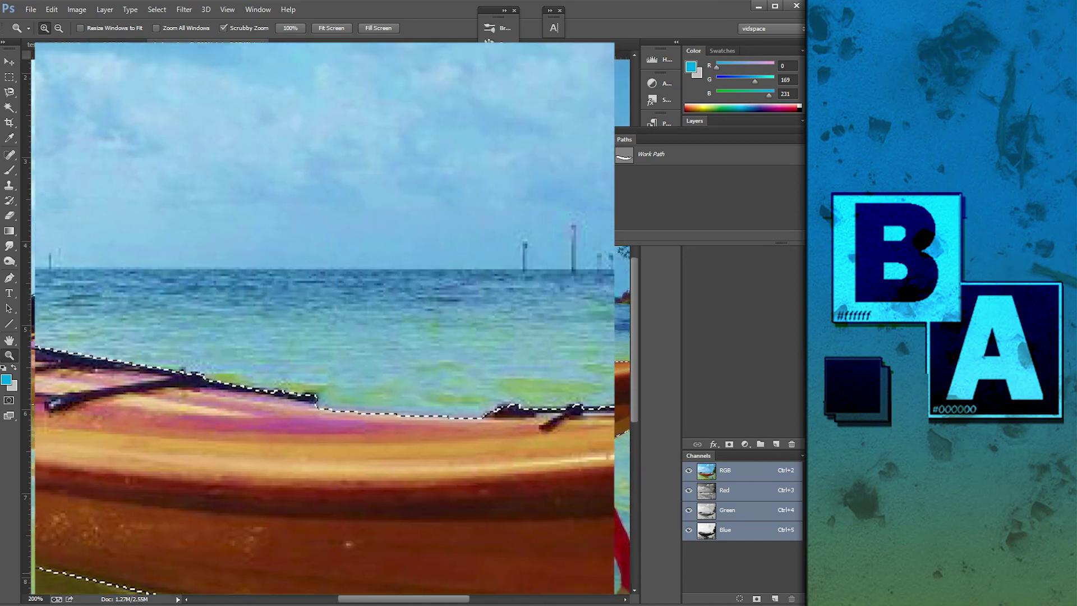
pyautogui.press('alt')
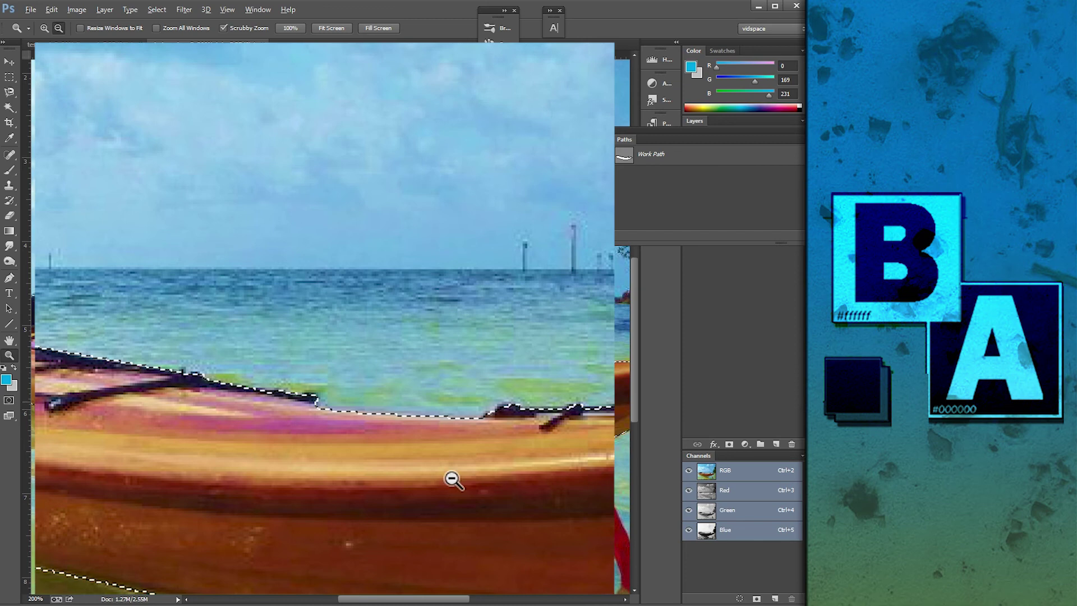
pyautogui.keyDown('alt'); pyautogui.click(455, 481); pyautogui.keyUp('alt')
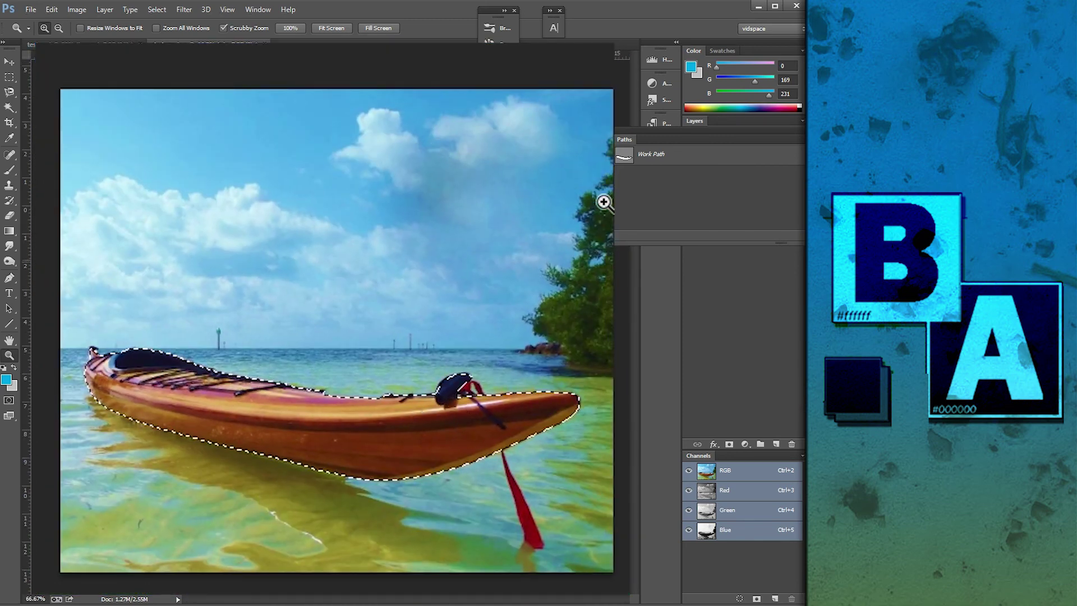
# - Test-fill the kayak selection, undo the fill, and apply Select > Inverse
pyautogui.hotkey('alt', 'BackSpace')
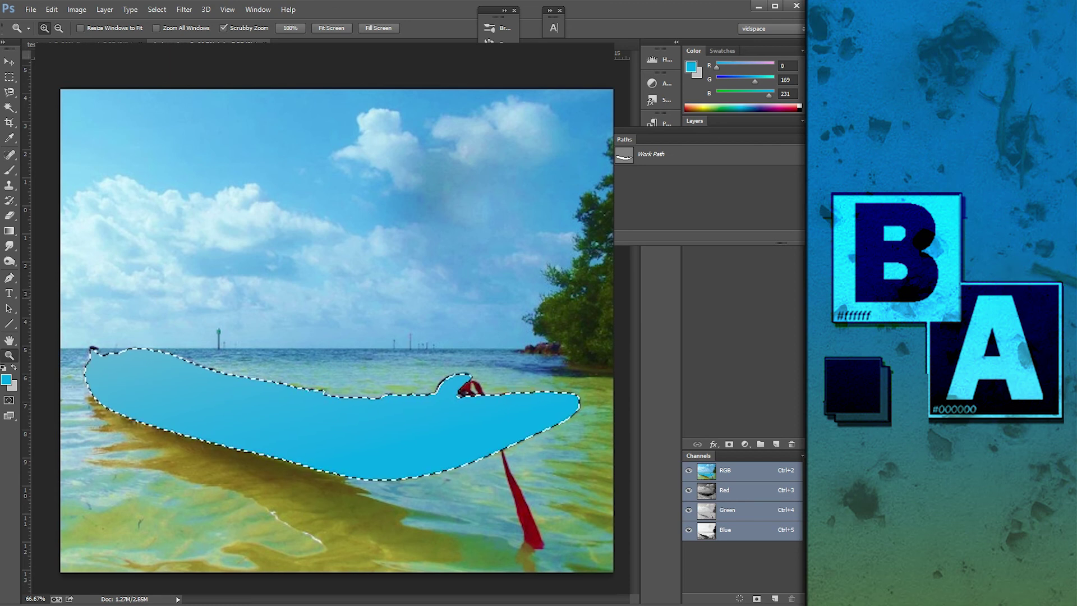
pyautogui.hotkey('ctrl', 'z')
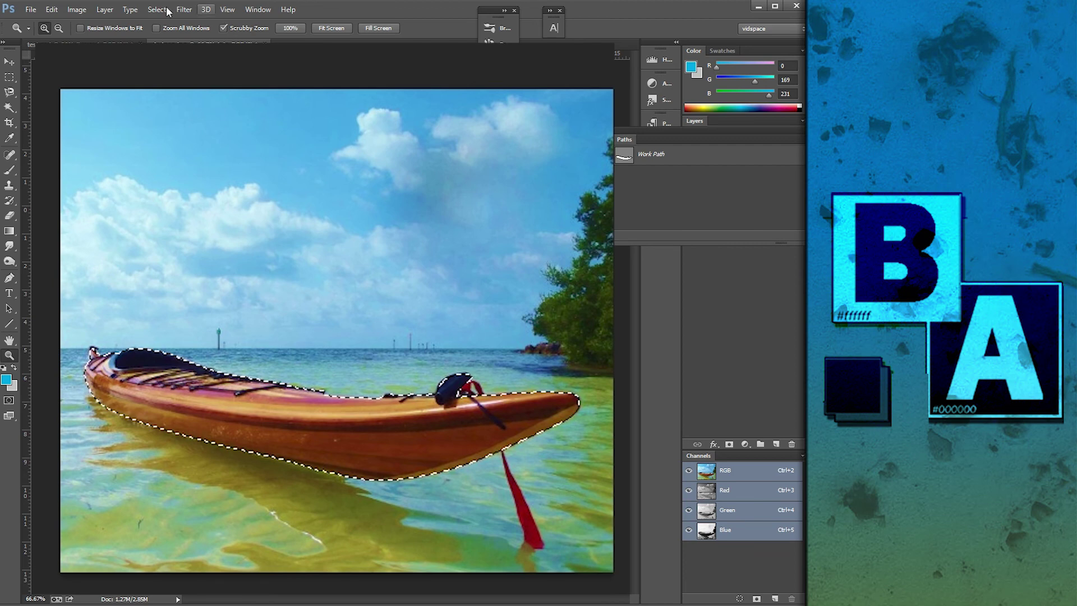
pyautogui.click(166, 10)
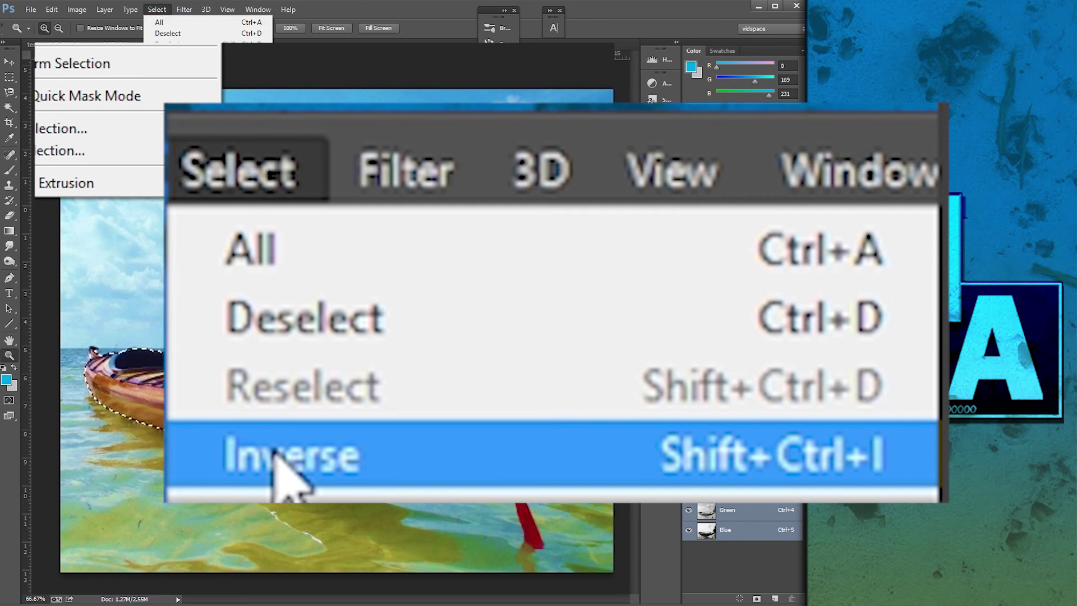
pyautogui.click(164, 56)
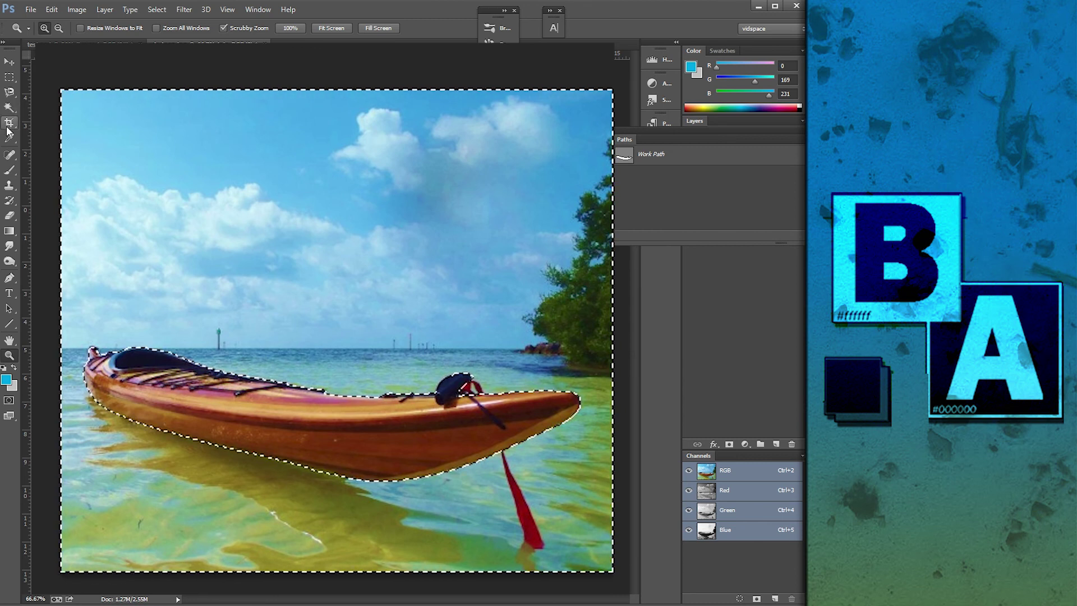
# - Erase the water and sky around the kayak with the Eraser, then undo all the strokes
pyautogui.click(9, 216)
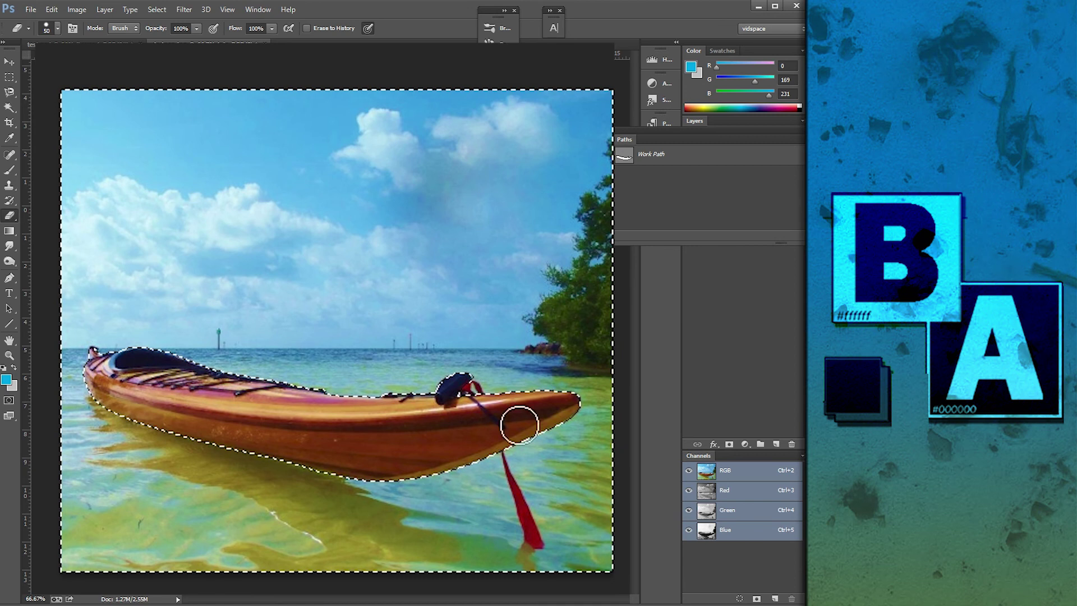
pyautogui.moveTo(589, 538)
pyautogui.mouseDown()
pyautogui.moveTo(550, 570)
pyautogui.moveTo(436, 523)
pyautogui.moveTo(314, 564)
pyautogui.mouseUp()
pyautogui.moveTo(84, 564); pyautogui.dragTo(565, 505)
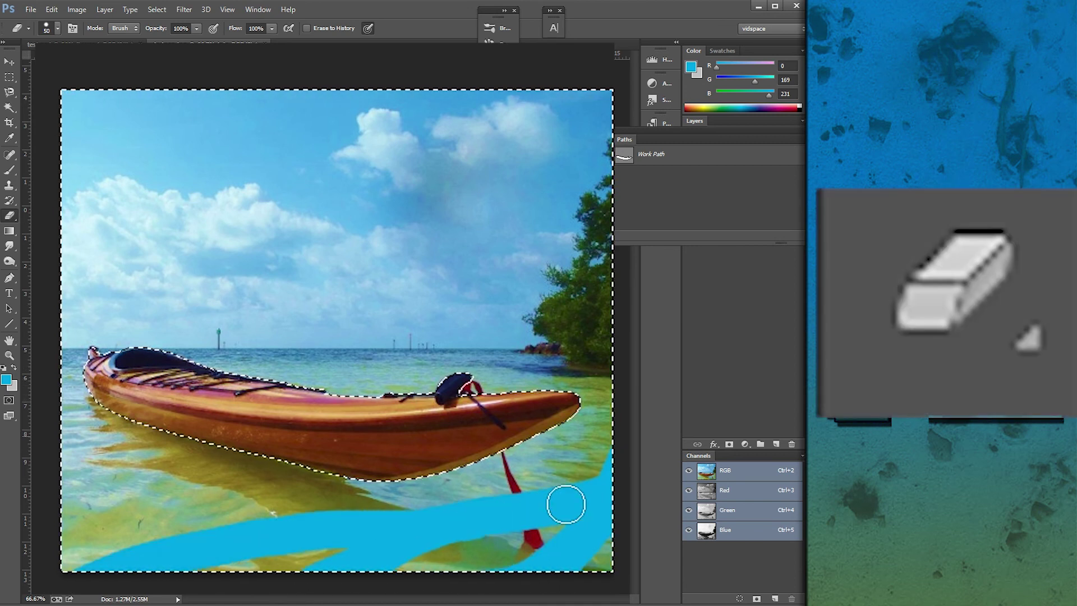
pyautogui.moveTo(493, 570)
pyautogui.mouseDown()
pyautogui.moveTo(488, 454)
pyautogui.moveTo(515, 71)
pyautogui.moveTo(359, 370)
pyautogui.mouseUp()
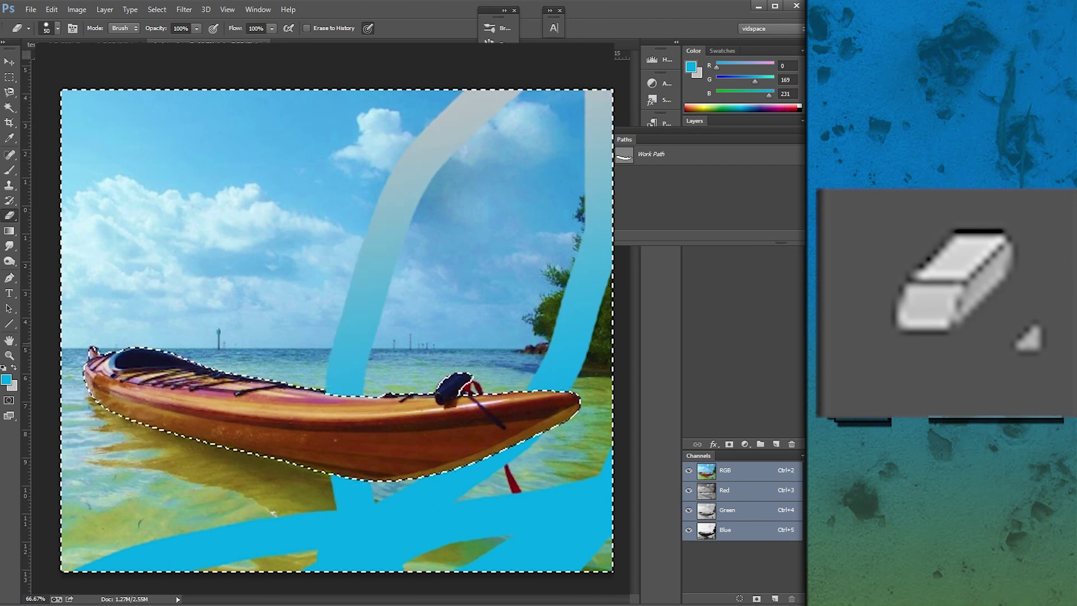
pyautogui.moveTo(583, 185); pyautogui.dragTo(291, 337)
pyautogui.moveTo(521, 339)
pyautogui.mouseDown()
pyautogui.moveTo(296, 524)
pyautogui.moveTo(96, 212)
pyautogui.moveTo(414, 337)
pyautogui.moveTo(82, 464)
pyautogui.moveTo(57, 229)
pyautogui.moveTo(365, 453)
pyautogui.mouseUp()
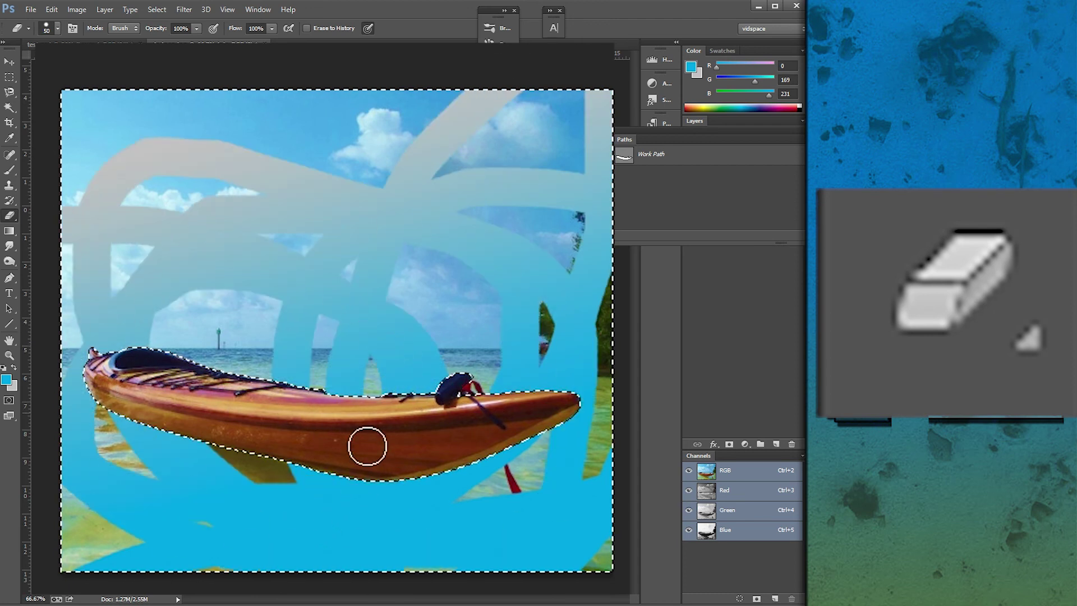
pyautogui.moveTo(368, 405)
pyautogui.mouseDown()
pyautogui.moveTo(548, 491)
pyautogui.moveTo(471, 524)
pyautogui.mouseUp()
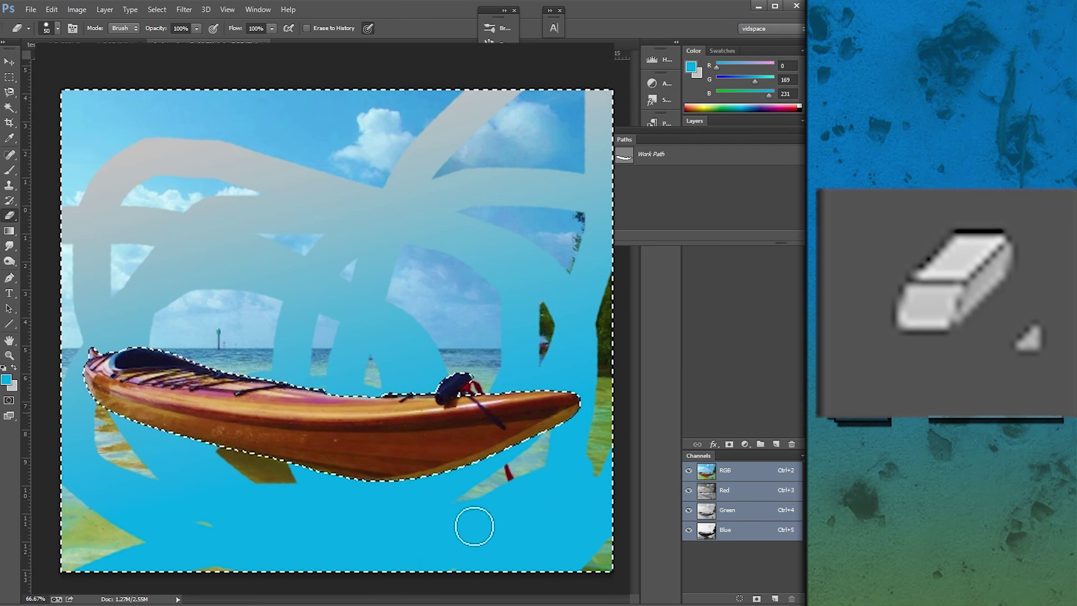
pyautogui.hotkey('ctrl', 'alt', 'z')
pyautogui.hotkey('ctrl', 'alt', 'z')
pyautogui.hotkey('ctrl', 'alt', 'z')
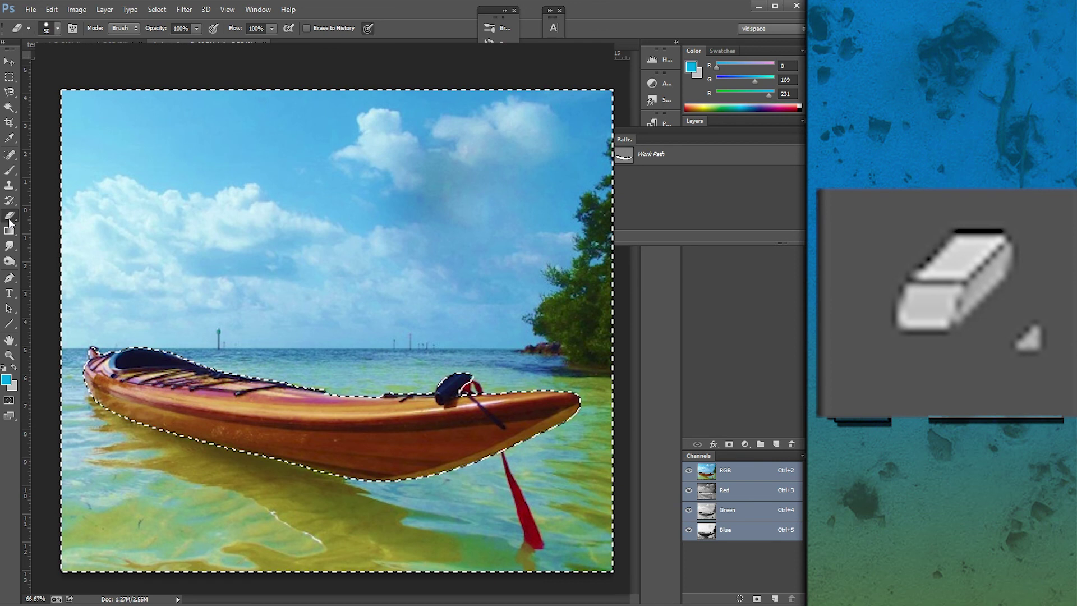
# - Change the eraser brush settings, erase around the kayak, then undo that stroke
pyautogui.click(58, 28)
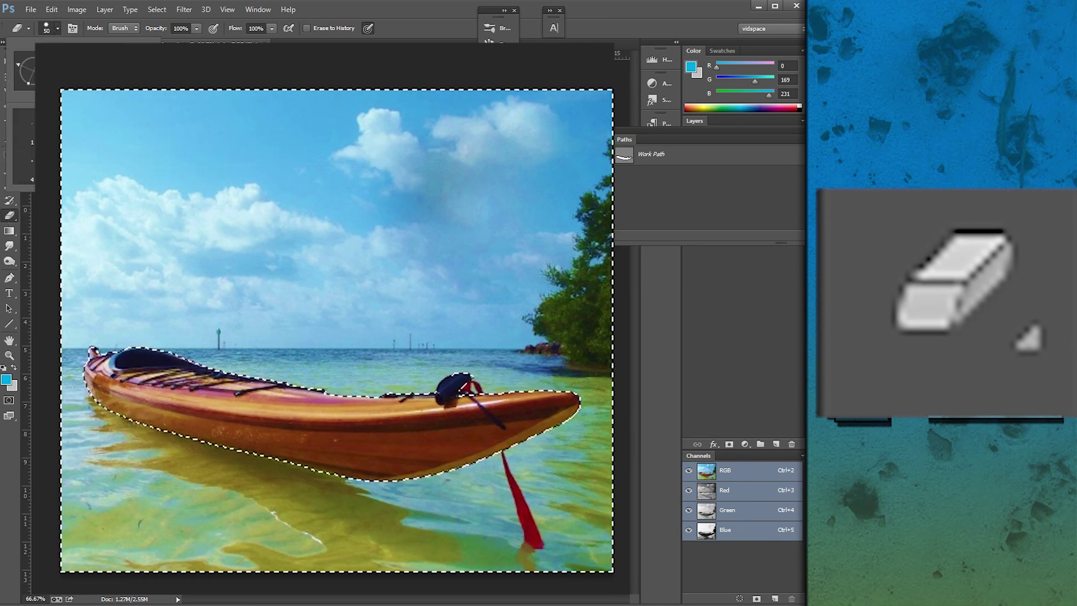
pyautogui.click(560, 509)
pyautogui.moveTo(534, 500)
pyautogui.mouseDown()
pyautogui.moveTo(571, 438)
pyautogui.moveTo(448, 524)
pyautogui.mouseUp()
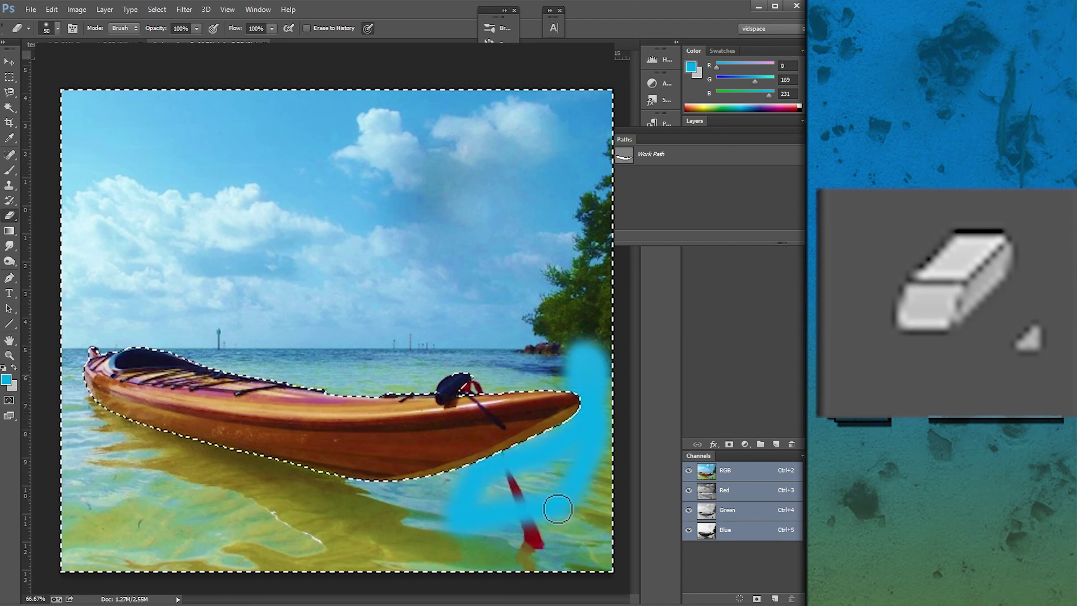
pyautogui.moveTo(317, 523)
pyautogui.mouseDown()
pyautogui.moveTo(208, 536)
pyautogui.moveTo(584, 449)
pyautogui.moveTo(161, 324)
pyautogui.moveTo(501, 557)
pyautogui.moveTo(134, 329)
pyautogui.moveTo(471, 433)
pyautogui.moveTo(183, 420)
pyautogui.mouseUp()
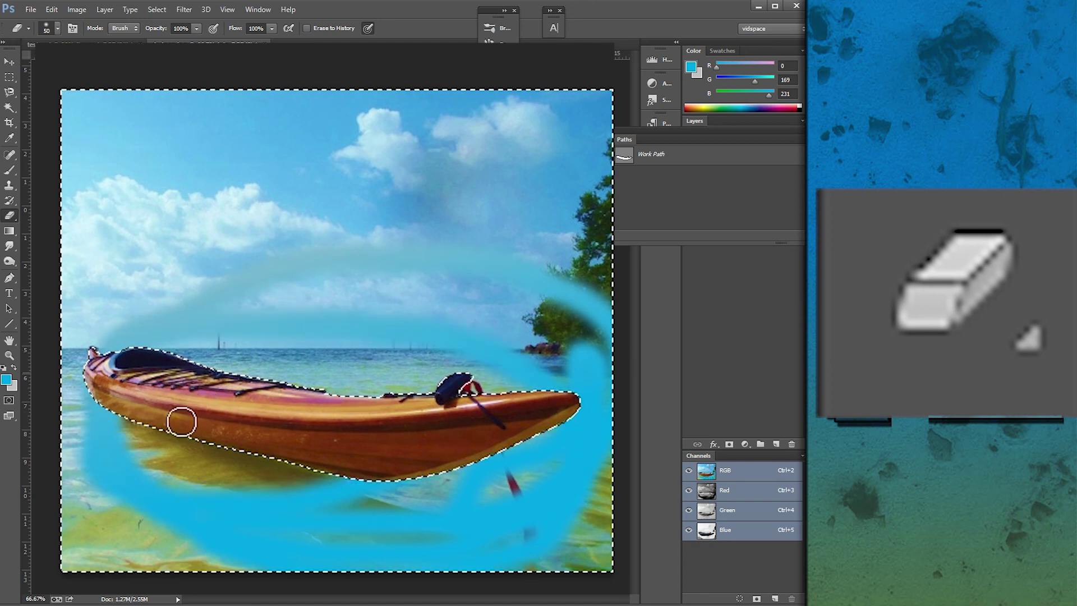
pyautogui.hotkey('ctrl', 'z')
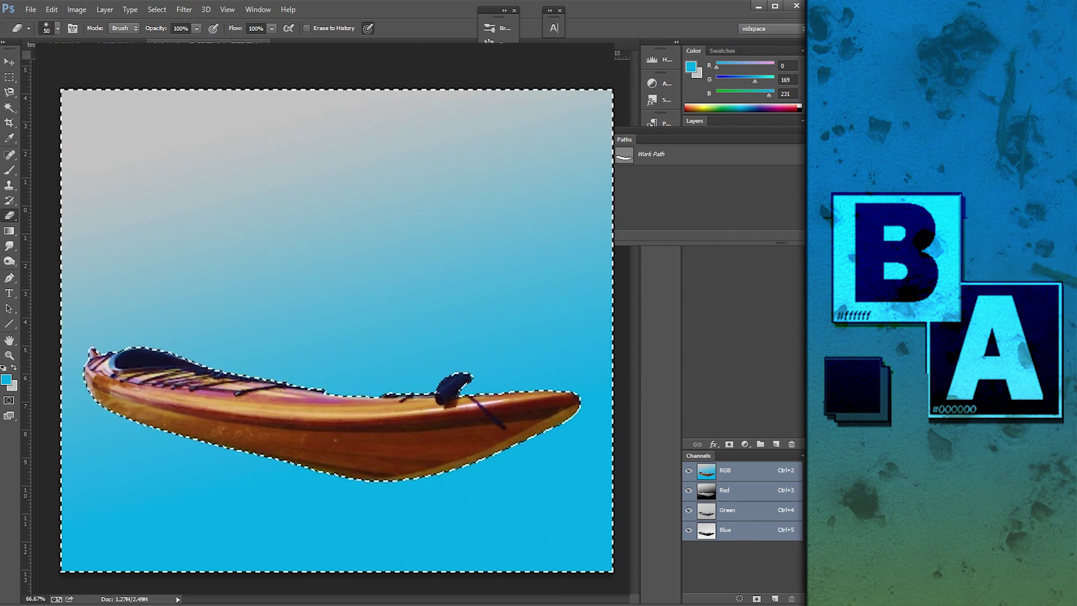
# - Undo the background erasure and add a new Layer 2 below the pic layer
pyautogui.click(662, 393)
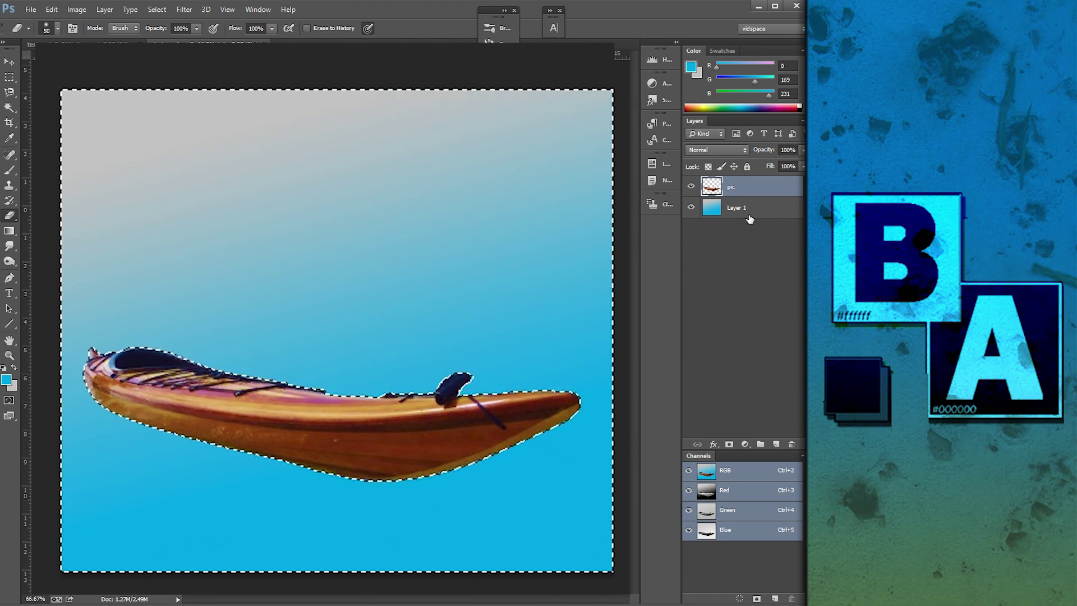
pyautogui.hotkey('ctrl', 'z')
pyautogui.click(777, 444)
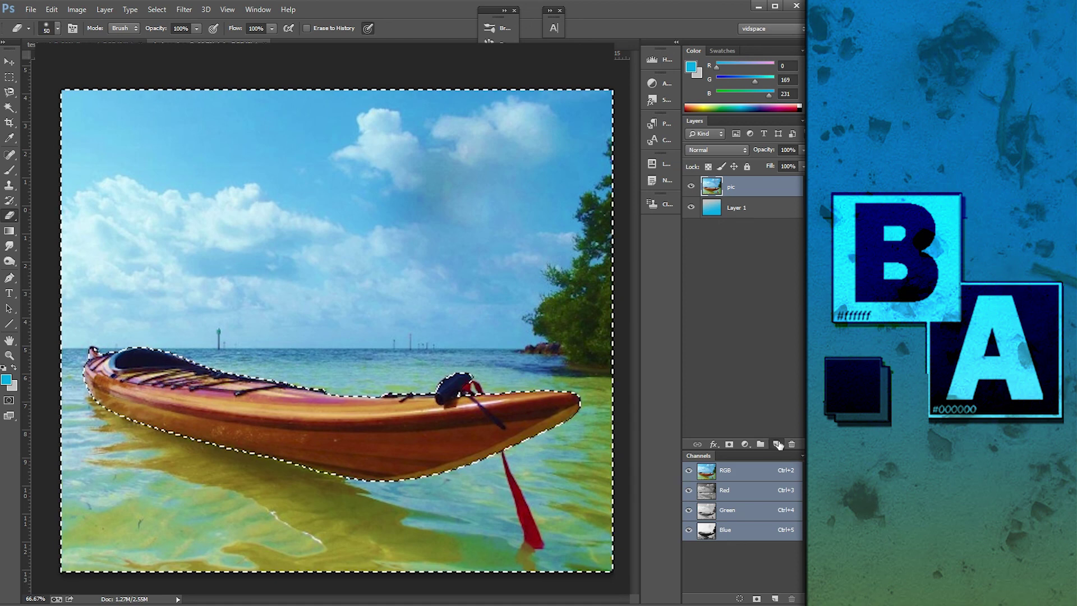
pyautogui.moveTo(772, 189); pyautogui.dragTo(777, 222)
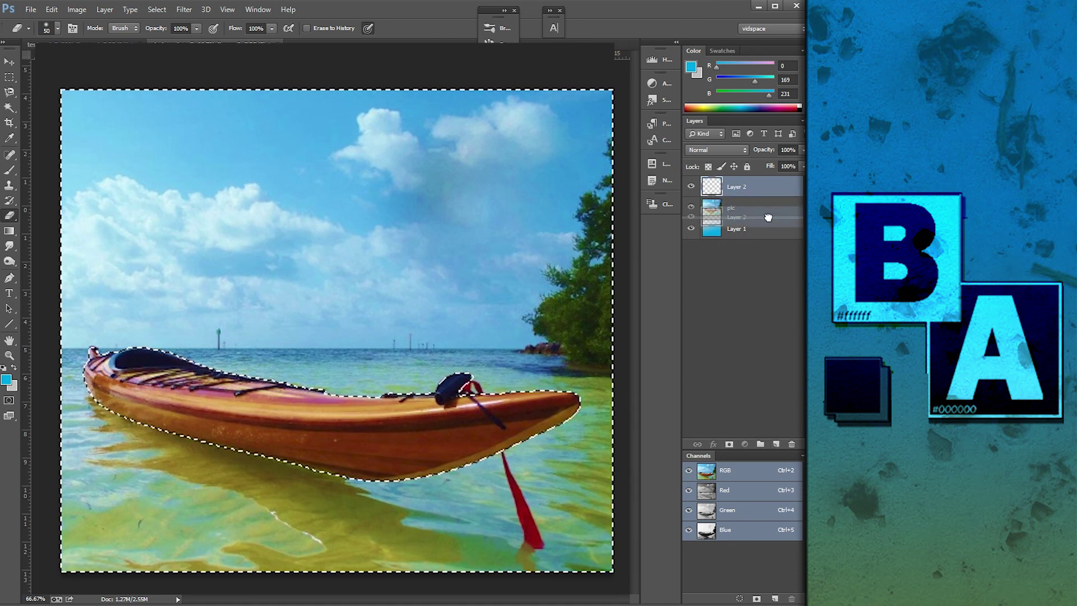
# - Set the foreground colour to white and fill Layer 2 with the Paint Bucket
pyautogui.click(7, 380)
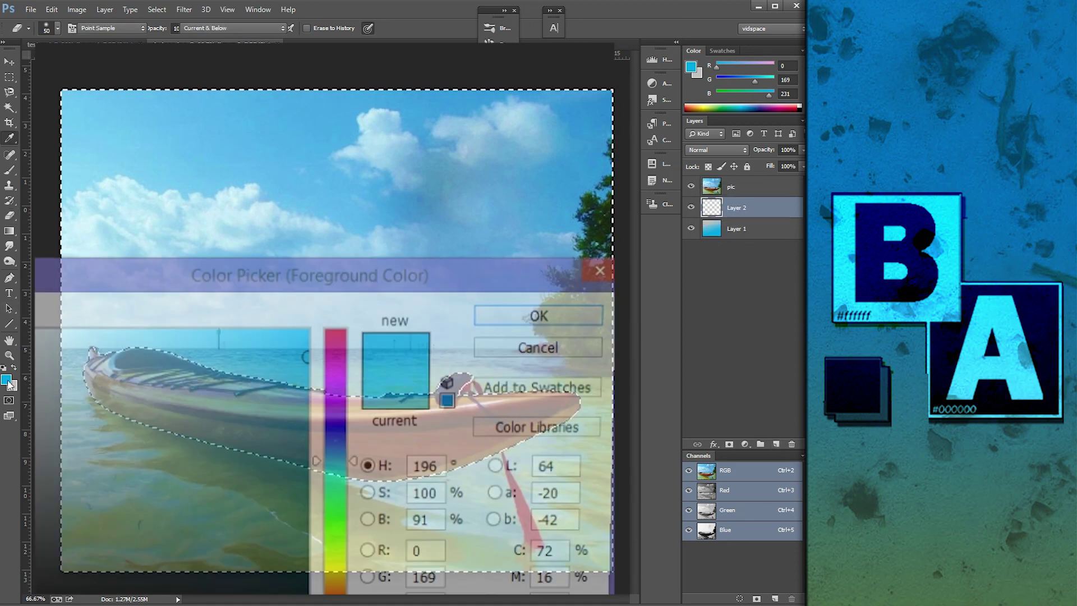
pyautogui.click(72, 387)
pyautogui.moveTo(73, 387); pyautogui.dragTo(36, 328)
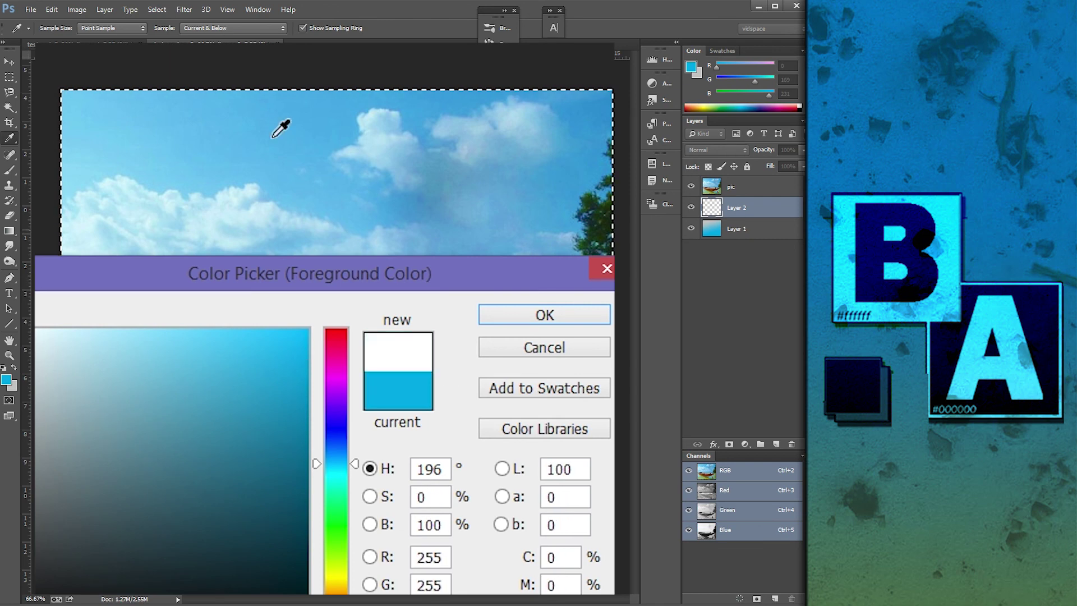
pyautogui.click(536, 312)
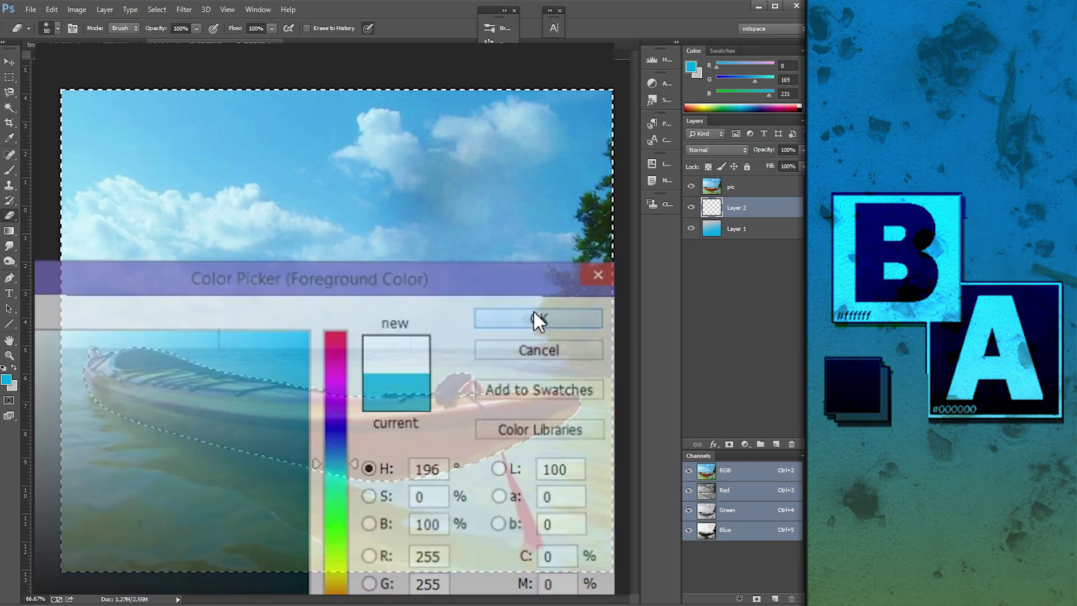
pyautogui.click(10, 215)
pyautogui.click(9, 231)
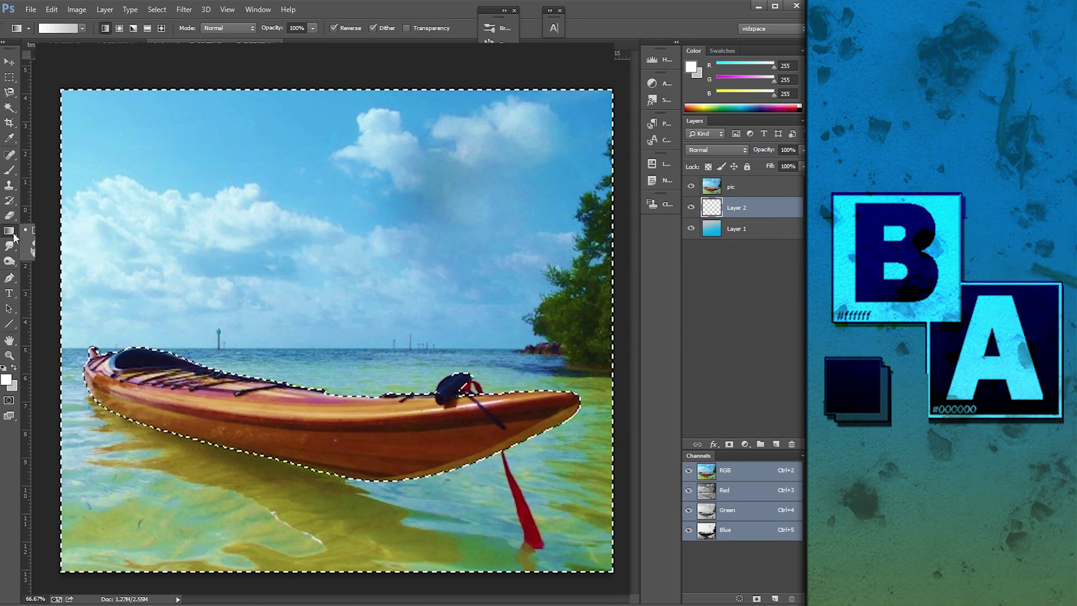
pyautogui.click(35, 245)
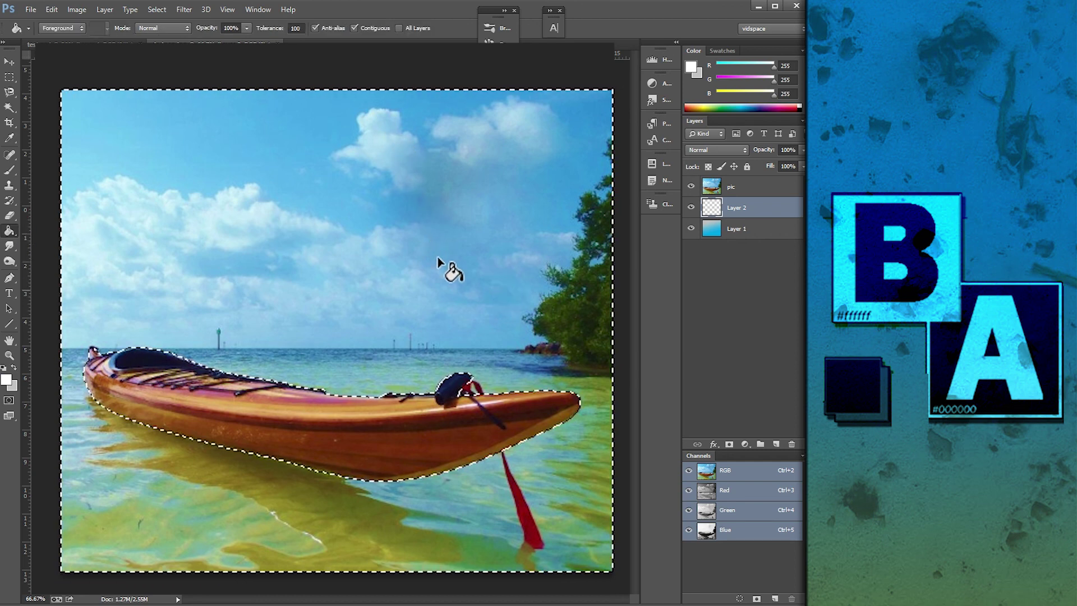
pyautogui.click(450, 264)
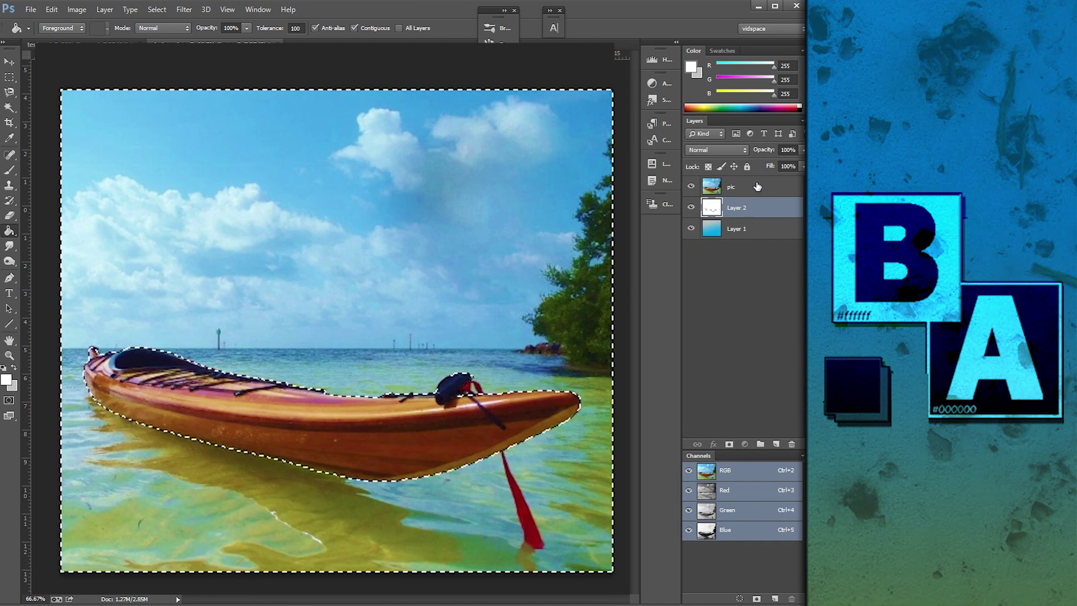
# - Delete the beach around the kayak on the pic layer and hide the white Layer 2
pyautogui.click(758, 186)
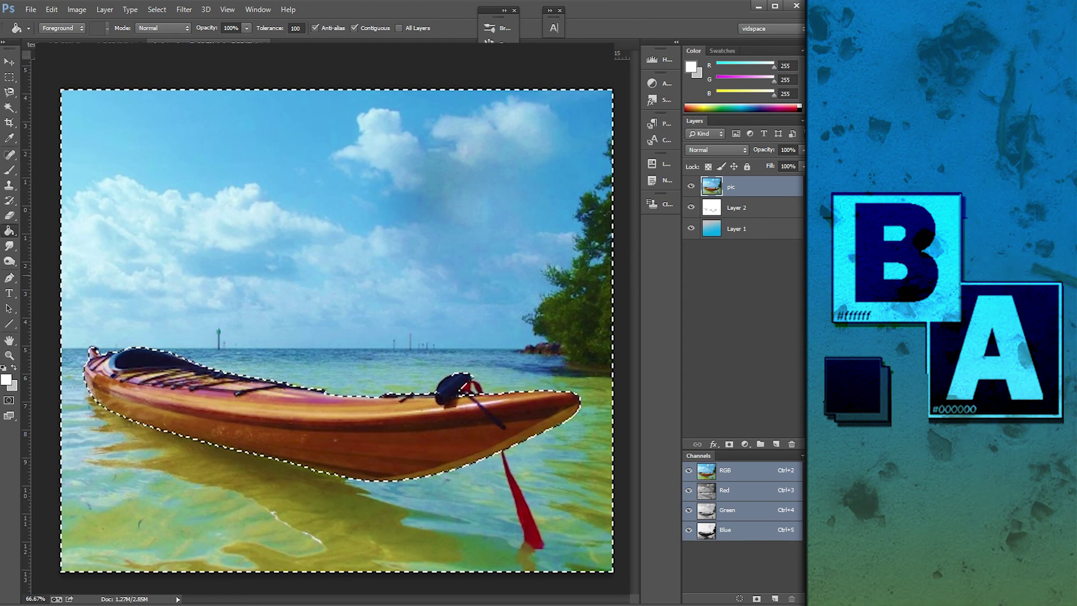
pyautogui.press('Delete')
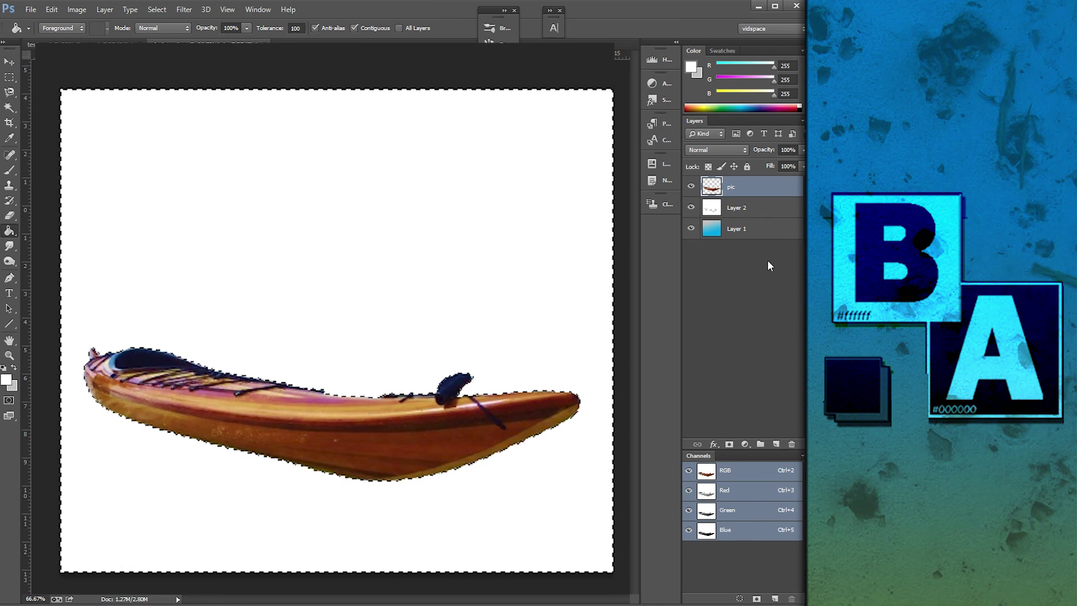
pyautogui.click(691, 207)
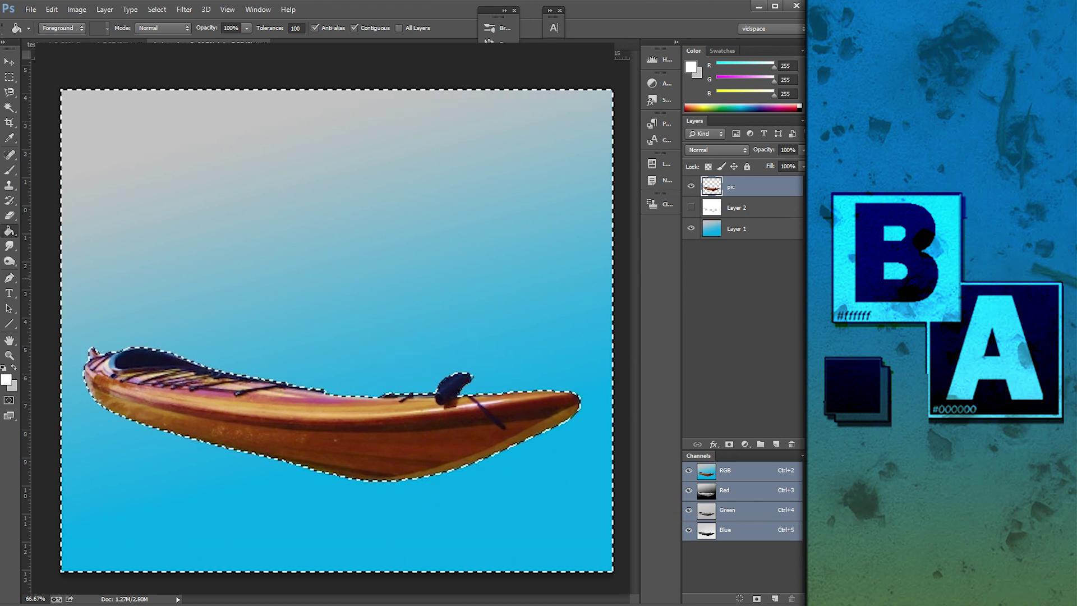
pyautogui.click(10, 62)
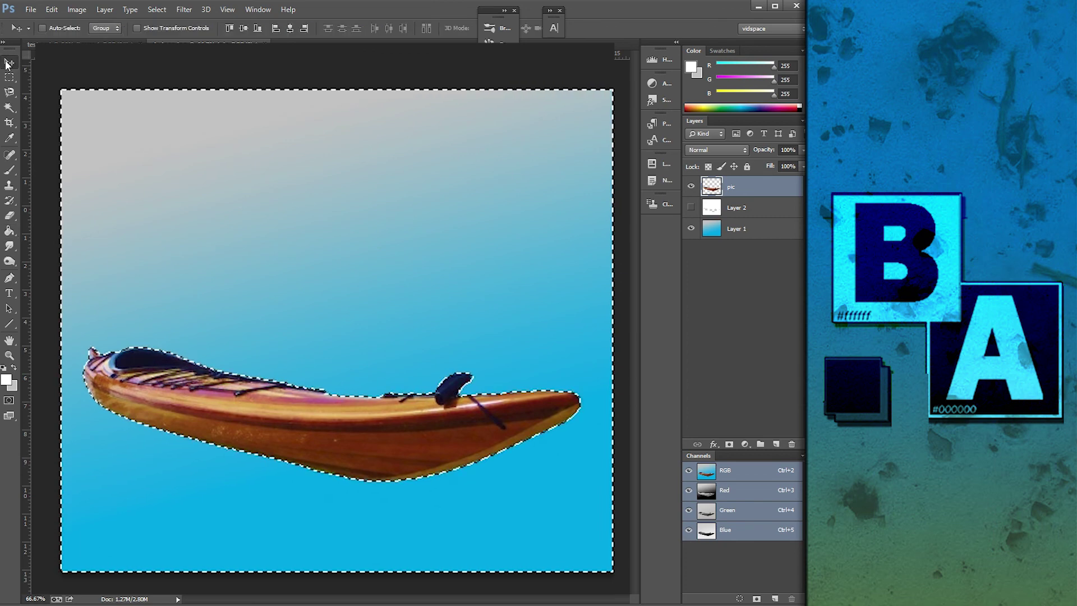
# - Move the kayak up and right, deselect with Select > Deselect, and nudge it into place
pyautogui.moveTo(364, 443)
pyautogui.mouseDown()
pyautogui.moveTo(373, 303)
pyautogui.moveTo(212, 439)
pyautogui.mouseUp()
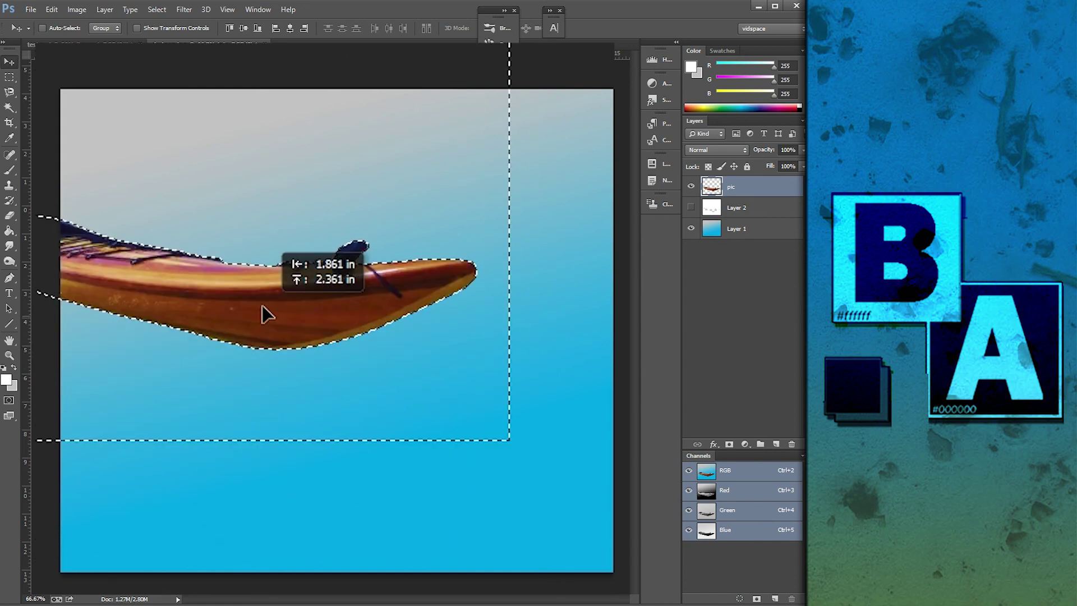
pyautogui.moveTo(236, 379); pyautogui.dragTo(265, 313)
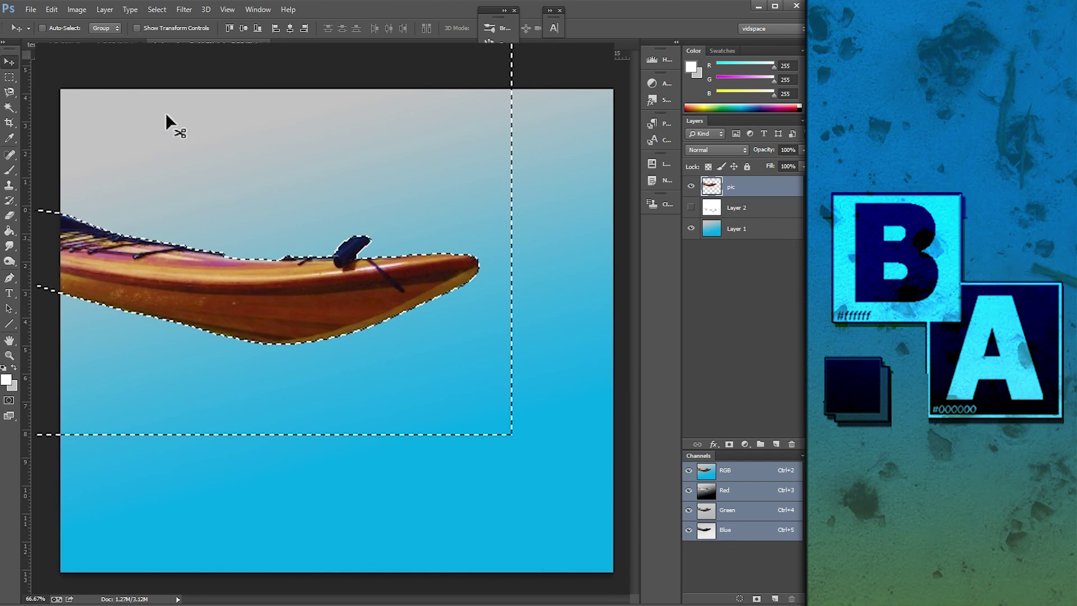
pyautogui.moveTo(259, 321); pyautogui.dragTo(365, 461)
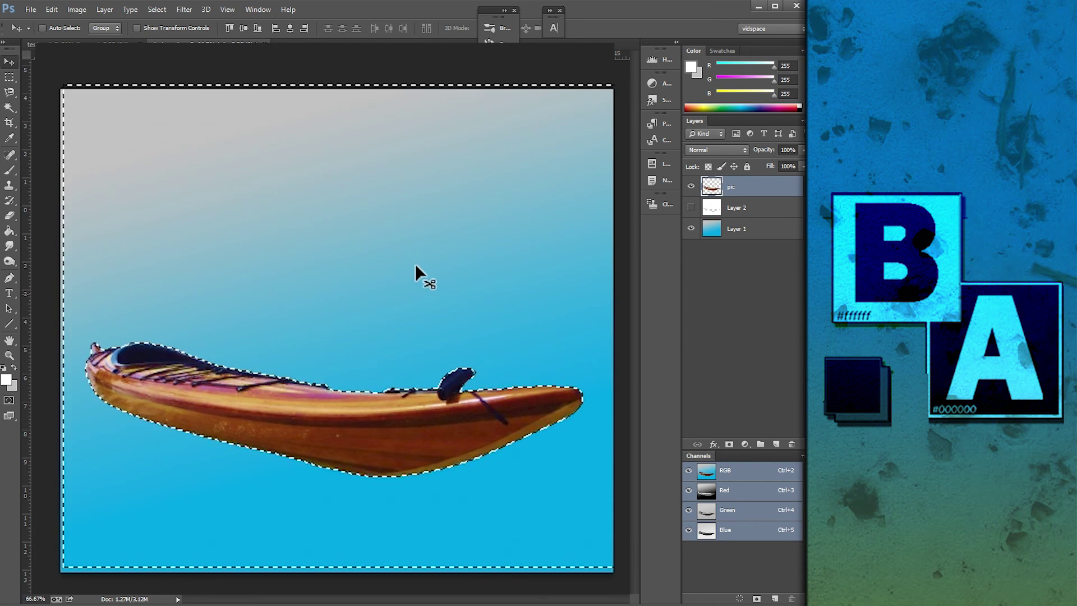
pyautogui.click(158, 10)
pyautogui.click(167, 34)
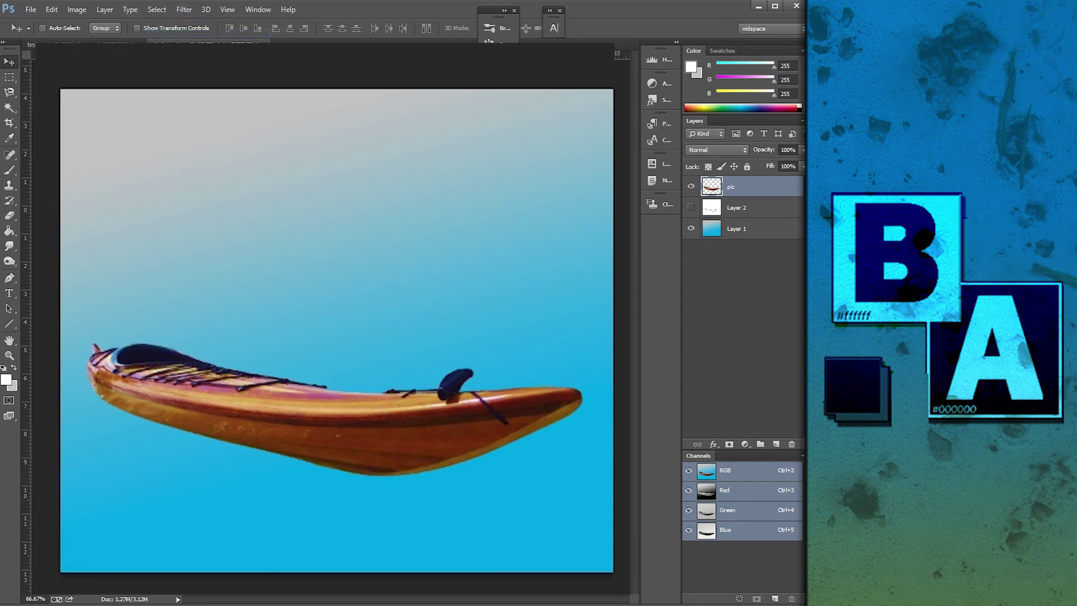
pyautogui.moveTo(301, 460)
pyautogui.mouseDown()
pyautogui.moveTo(441, 309)
pyautogui.moveTo(309, 384)
pyautogui.mouseUp()
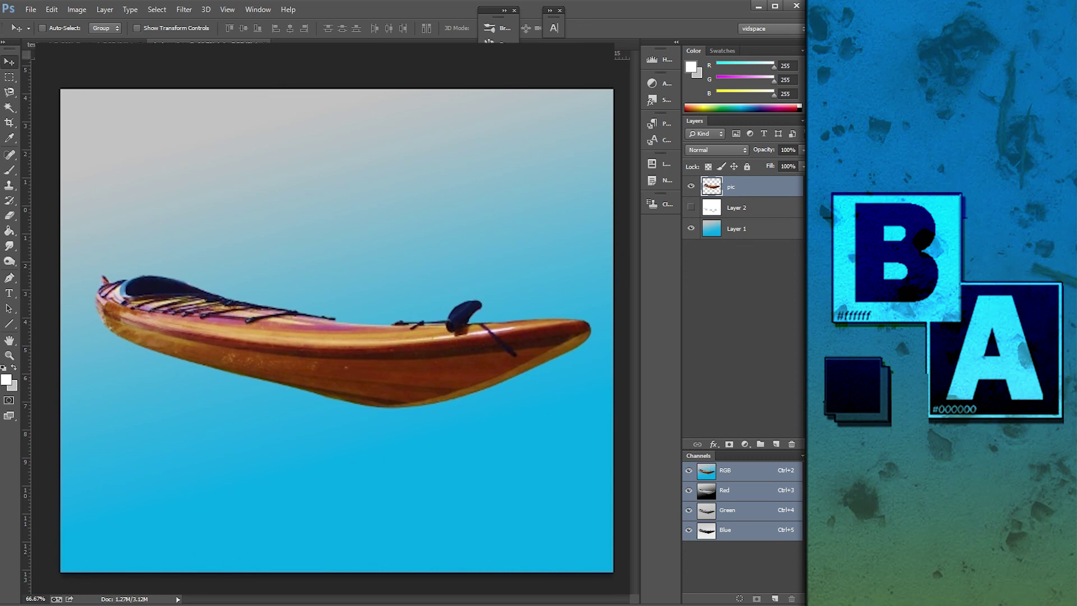
pyautogui.click(9, 355)
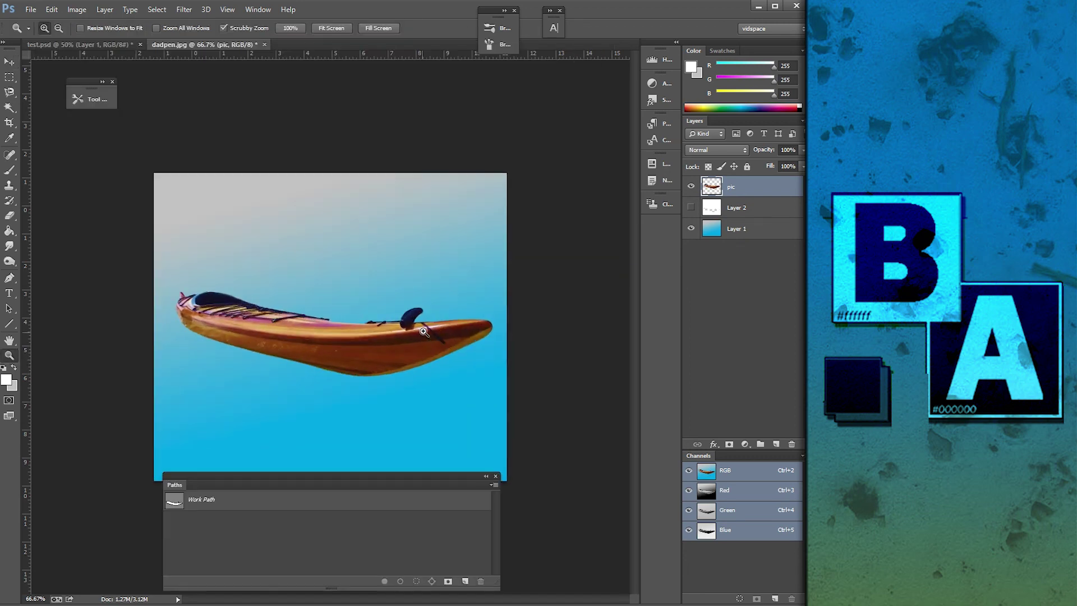
# - Magnify the kayak's bow to pixel level to check for leftover background
pyautogui.click(464, 343)
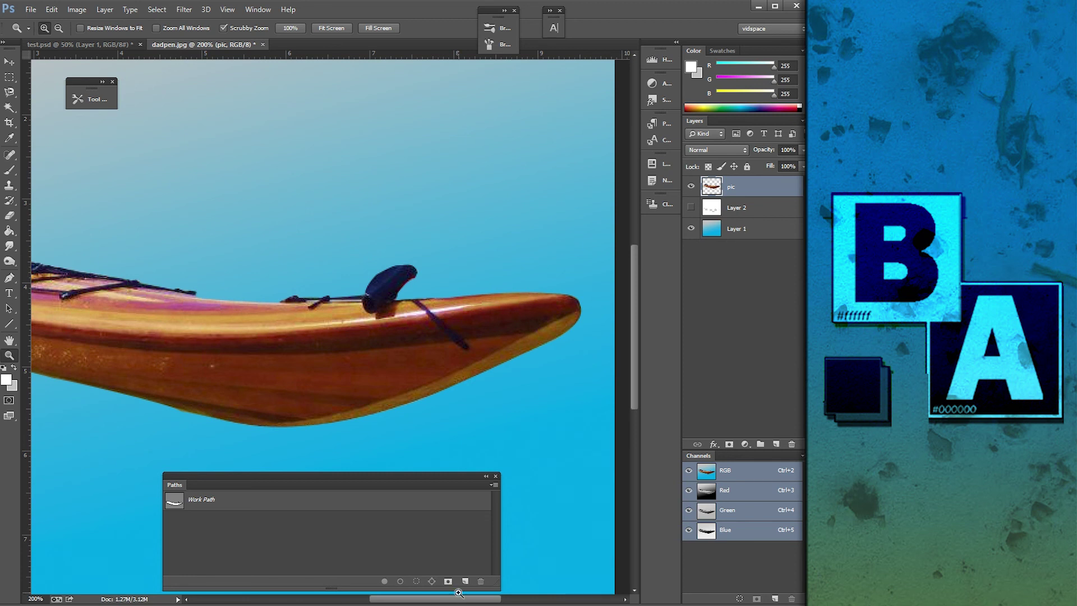
pyautogui.moveTo(451, 601); pyautogui.dragTo(400, 600)
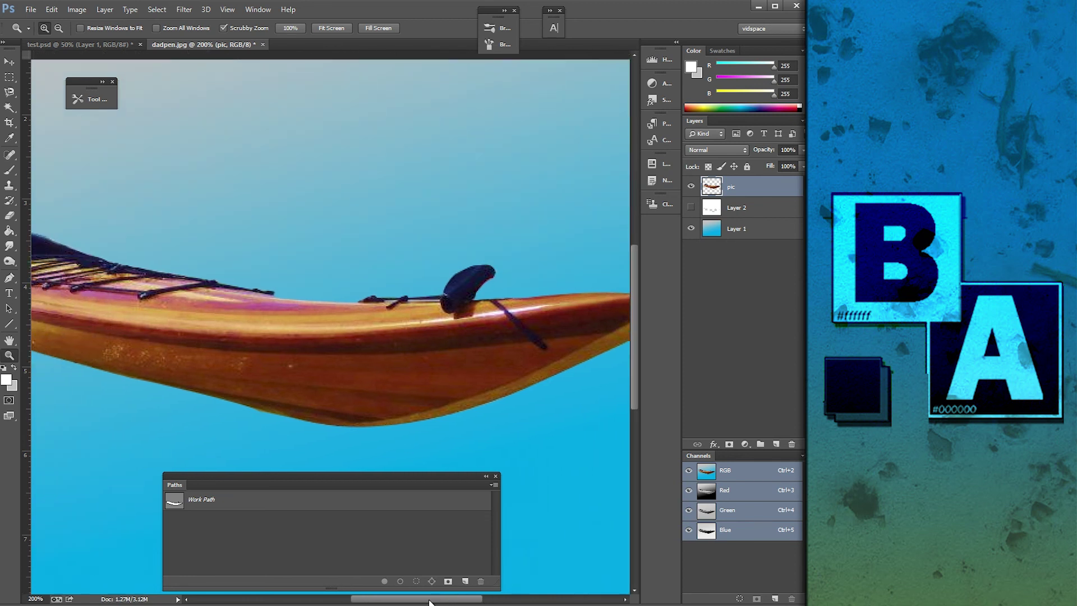
pyautogui.moveTo(399, 600); pyautogui.dragTo(379, 600)
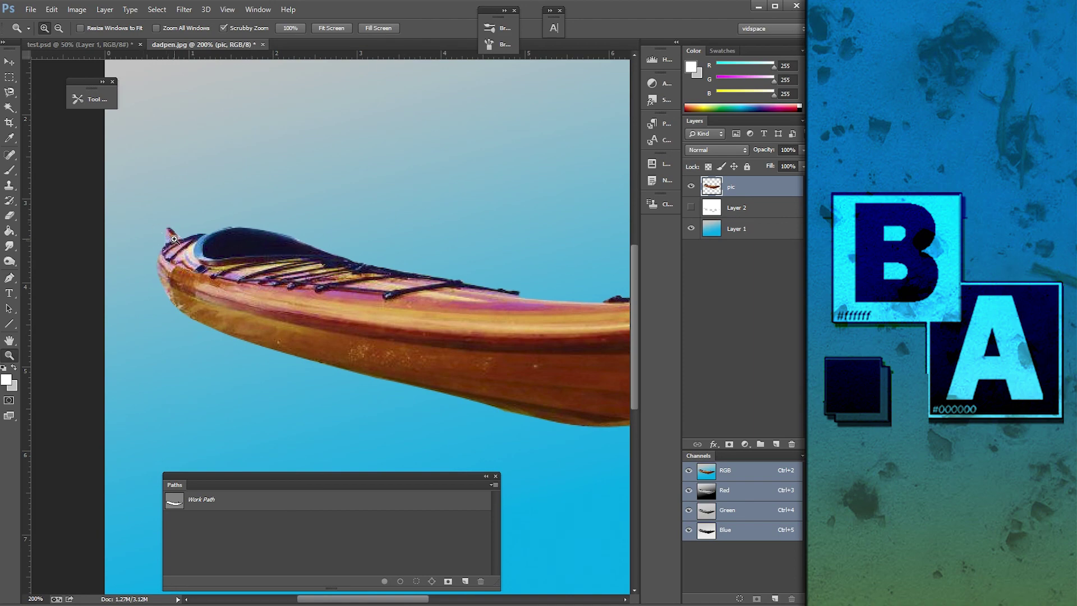
pyautogui.click(173, 239)
pyautogui.click(189, 236)
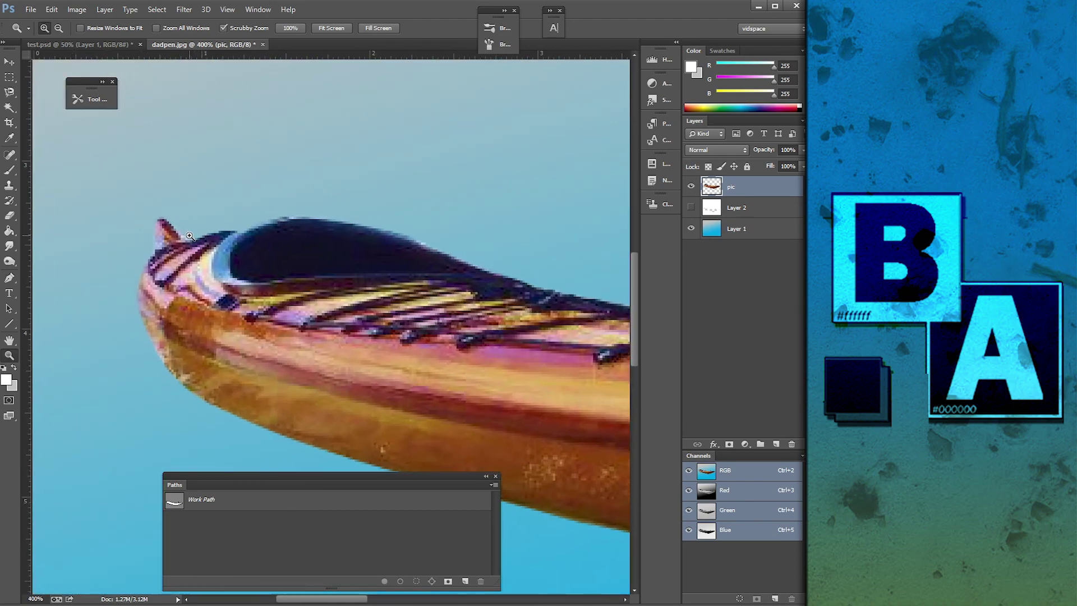
pyautogui.click(180, 237)
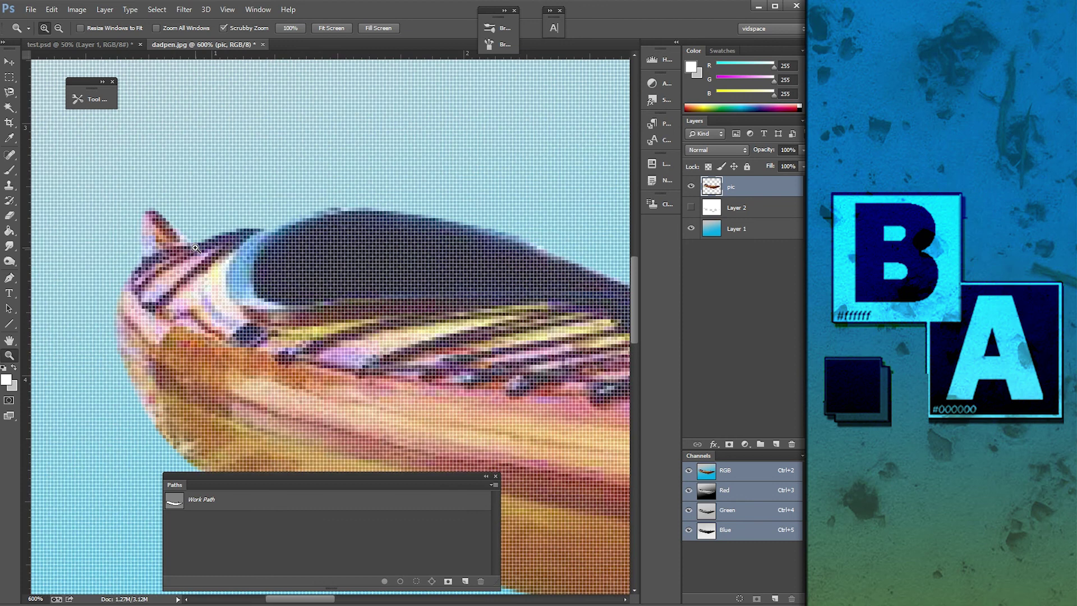
pyautogui.keyDown('alt'); pyautogui.click(194, 247); pyautogui.keyUp('alt')
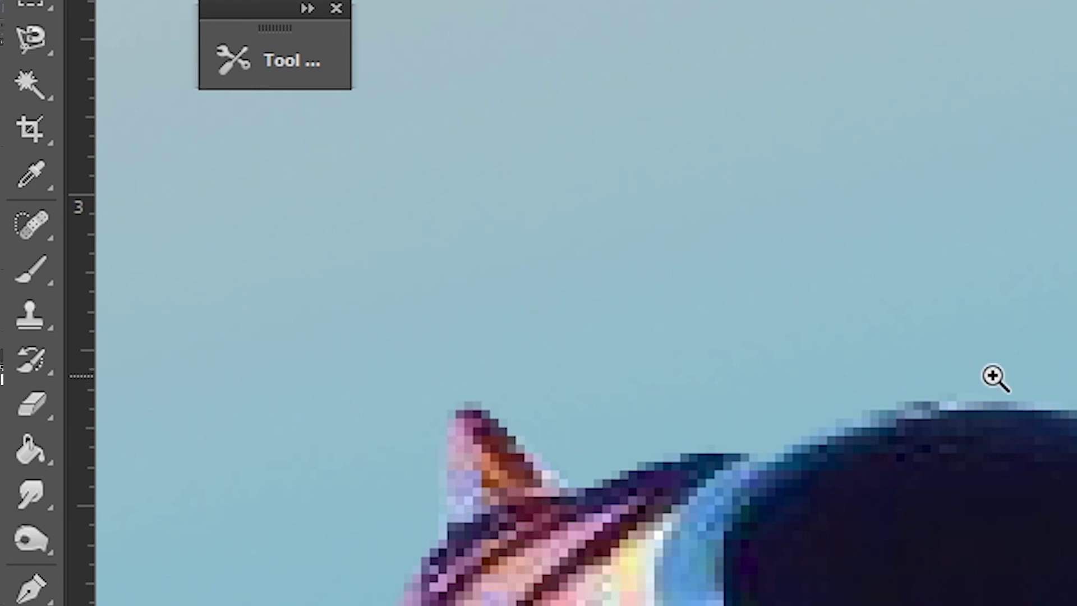
# - Choose the Eraser with a brush shrunk by [, then zoom back out to the whole image
pyautogui.click(31, 408)
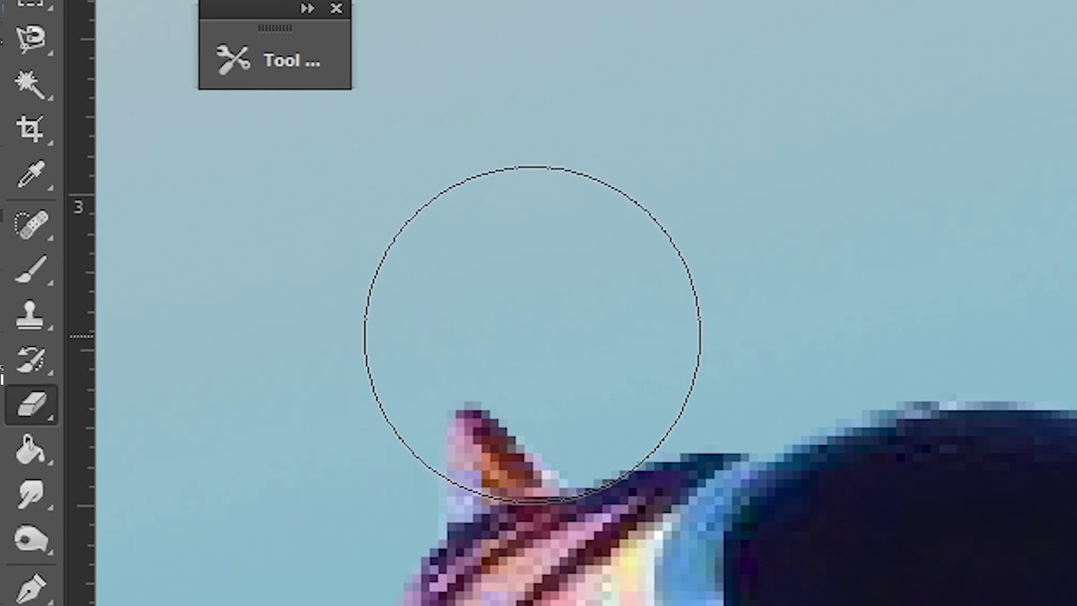
pyautogui.press('[')
pyautogui.press('[')
pyautogui.press('[')
pyautogui.press('[')
pyautogui.press('[')
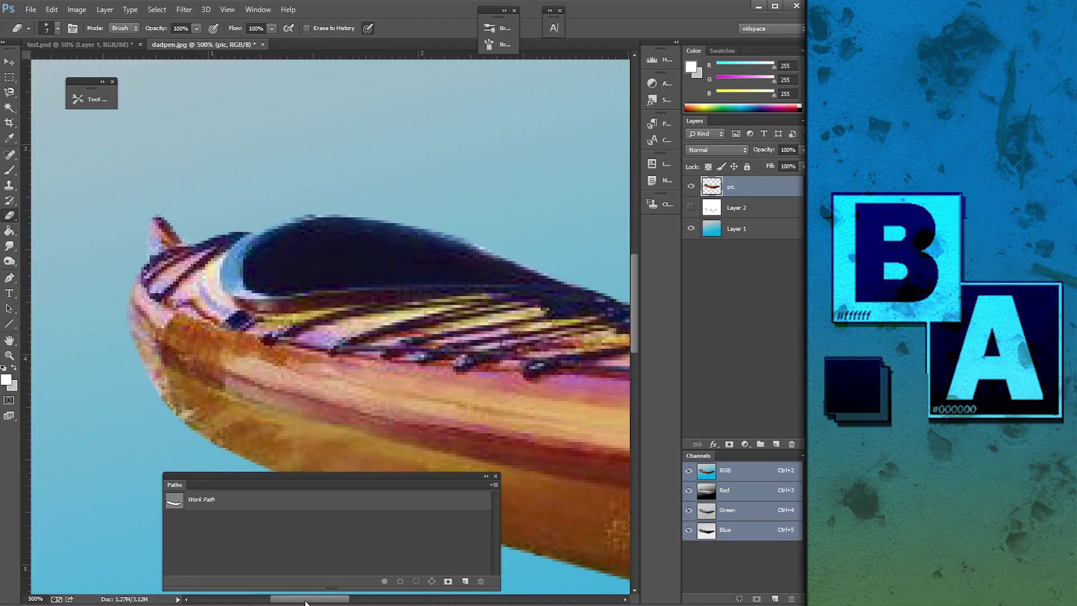
pyautogui.moveTo(314, 599); pyautogui.dragTo(481, 599)
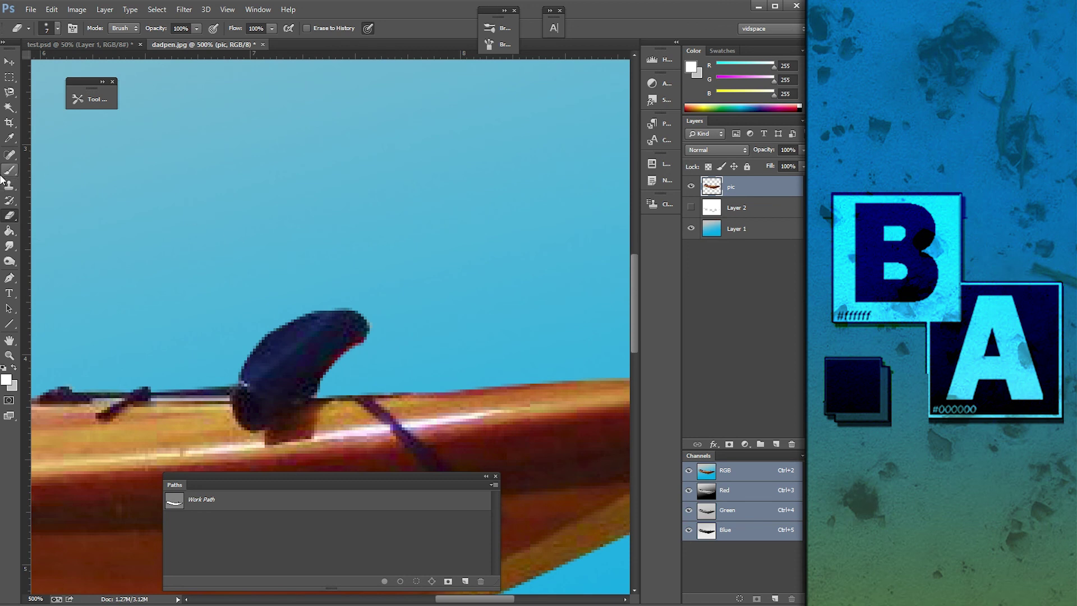
pyautogui.click(11, 356)
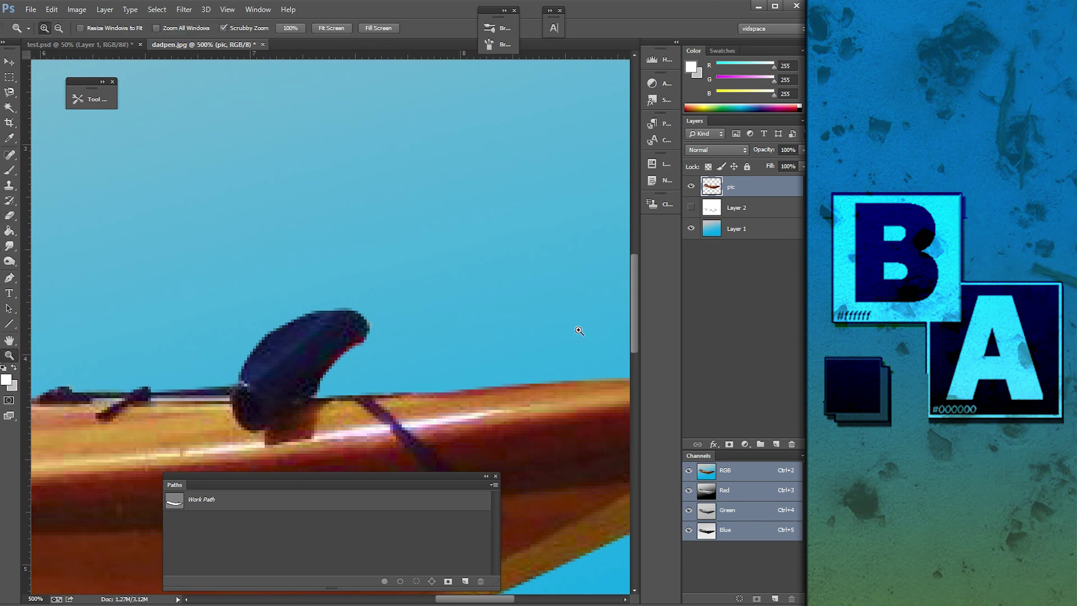
pyautogui.keyDown('alt'); pyautogui.click(463, 370); pyautogui.keyUp('alt')
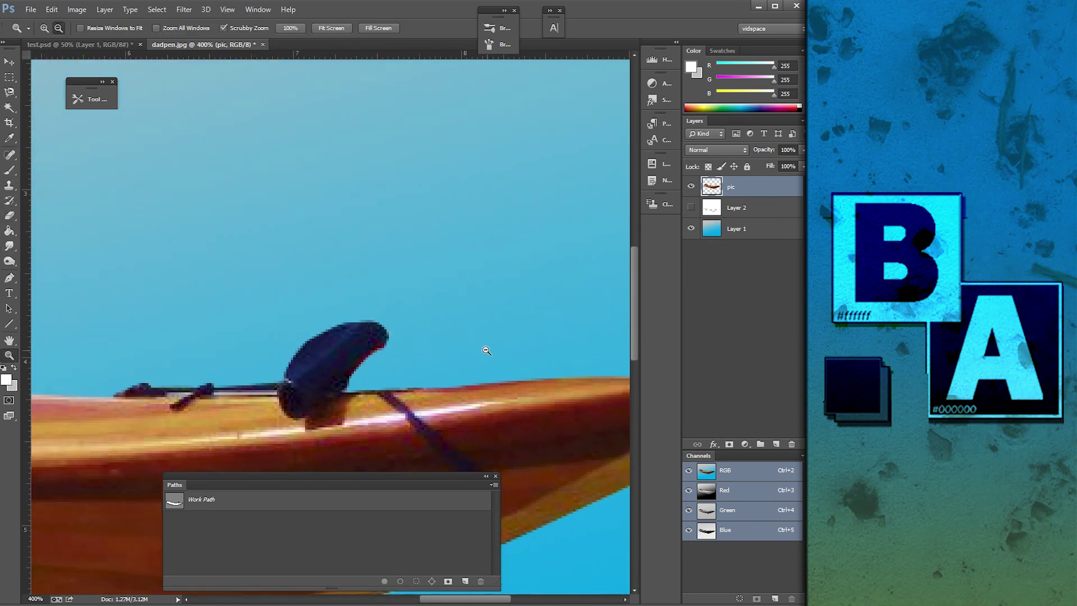
pyautogui.keyDown('alt'); pyautogui.click(482, 349); pyautogui.keyUp('alt')
pyautogui.keyDown('alt'); pyautogui.click(481, 345); pyautogui.keyUp('alt')
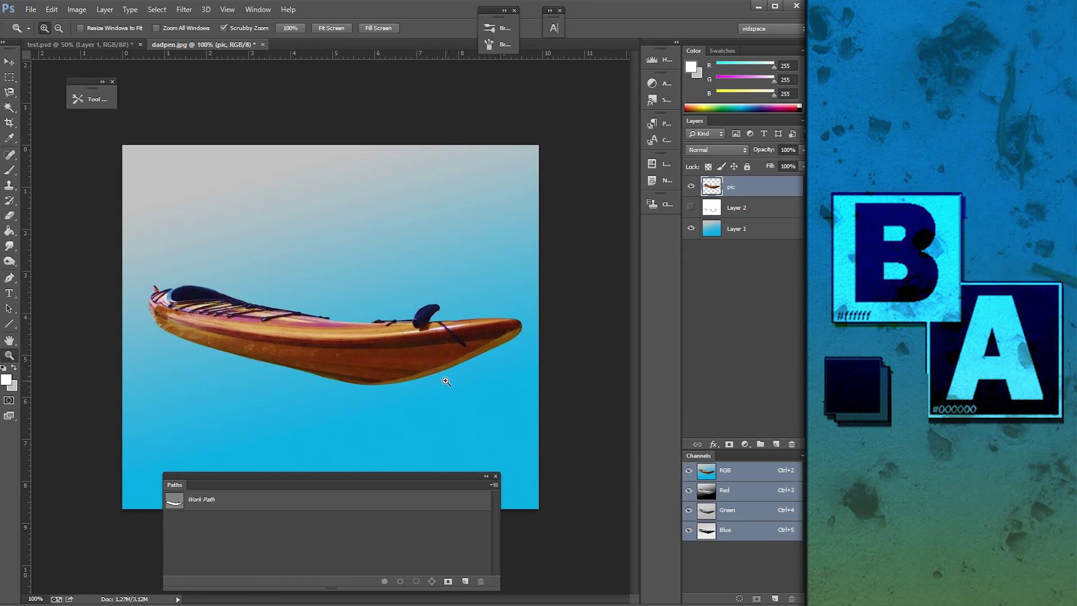
pyautogui.click(12, 64)
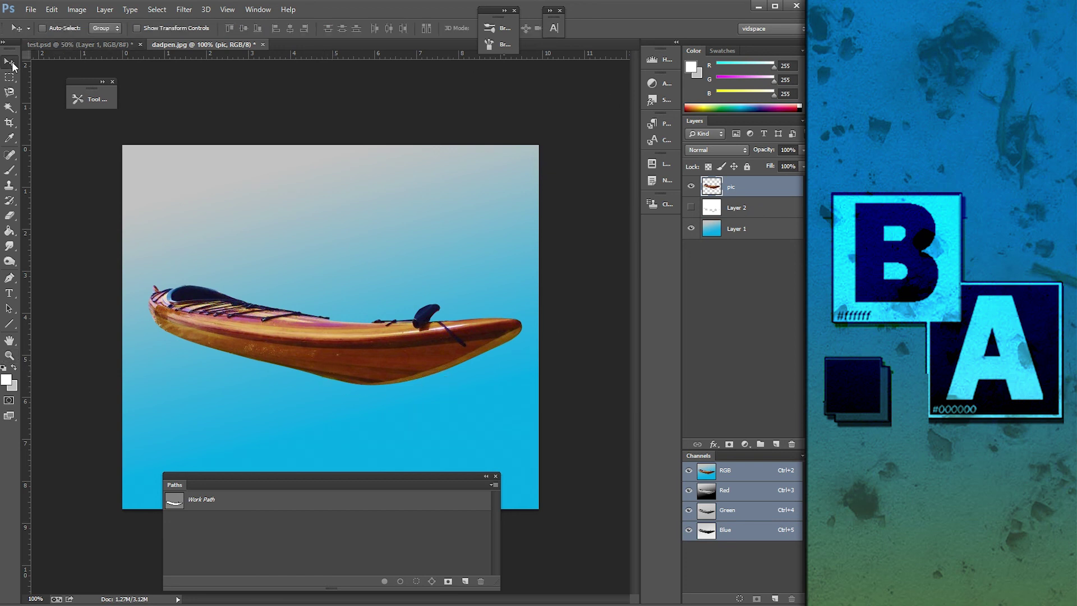
# - Drag the kayak higher on the gradient, toggling the pic layer's visibility to compare
pyautogui.moveTo(317, 345)
pyautogui.mouseDown()
pyautogui.moveTo(355, 378)
pyautogui.moveTo(309, 355)
pyautogui.mouseUp()
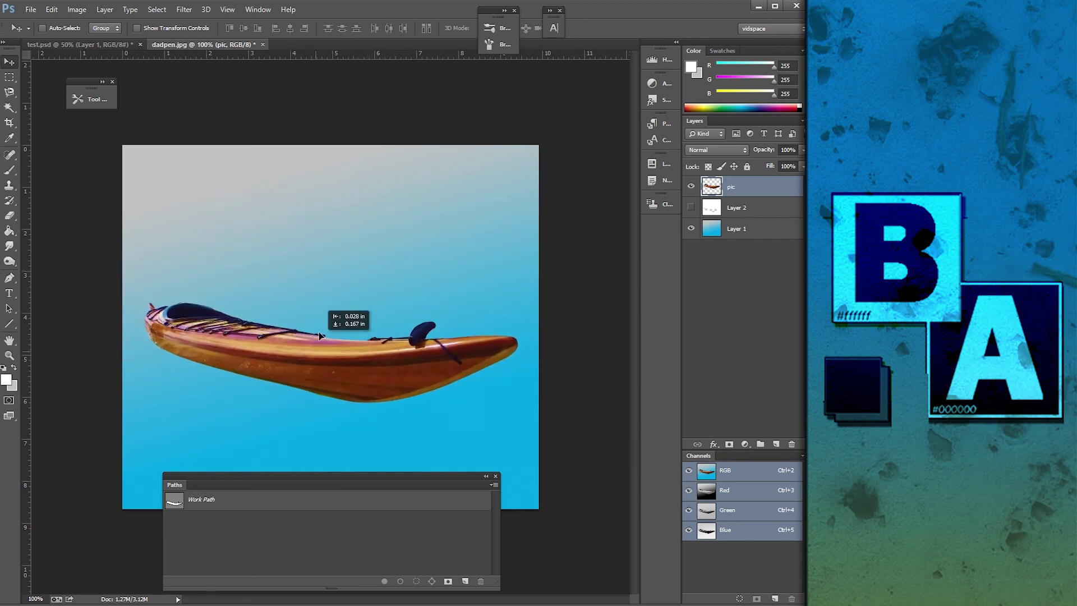
pyautogui.moveTo(309, 352); pyautogui.dragTo(311, 345)
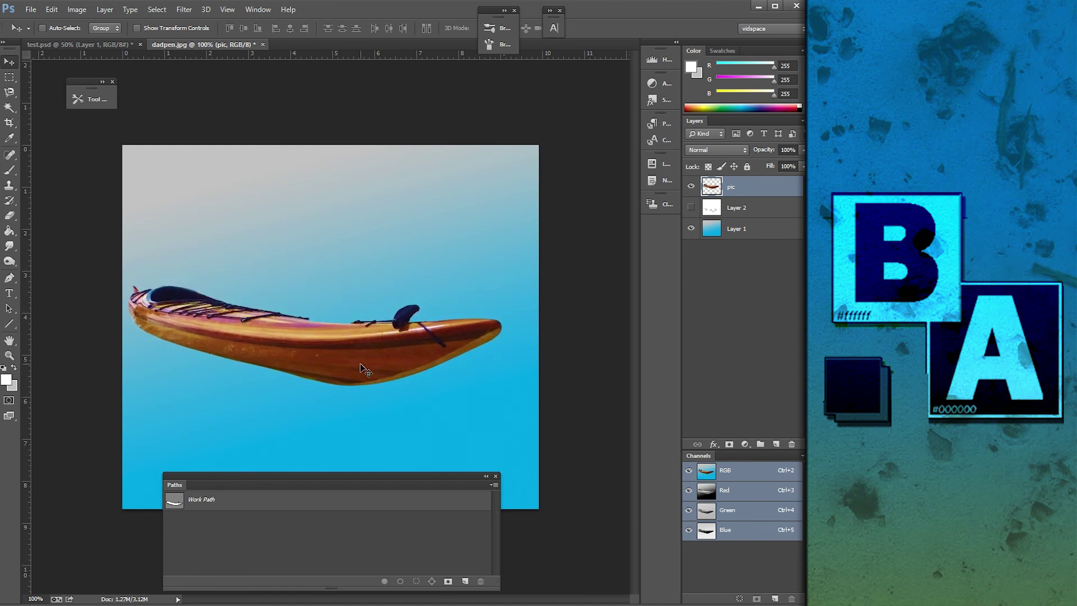
pyautogui.moveTo(368, 370); pyautogui.dragTo(394, 354)
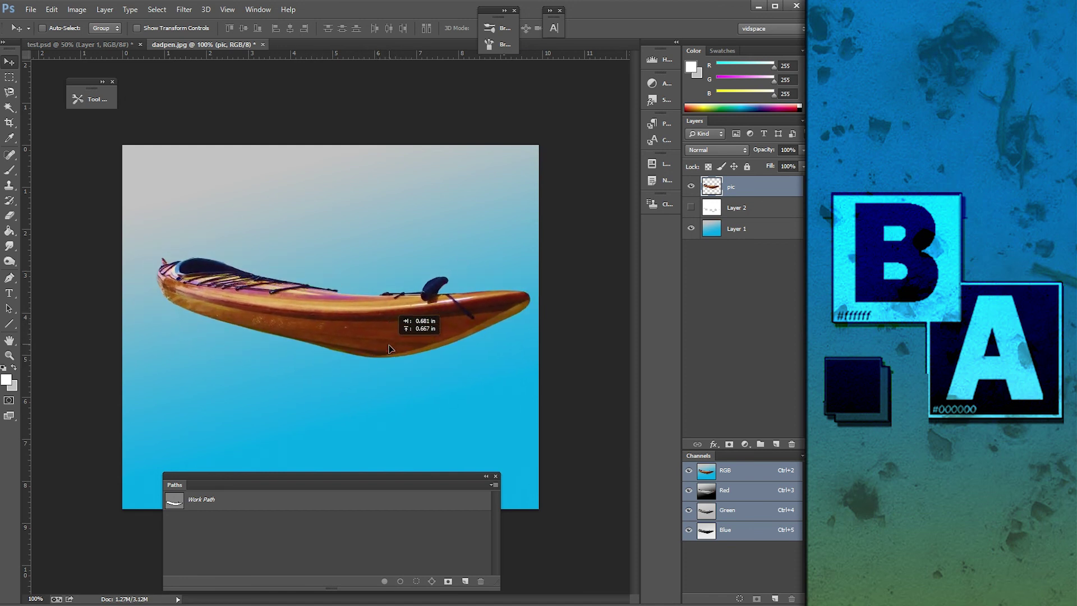
pyautogui.click(692, 186)
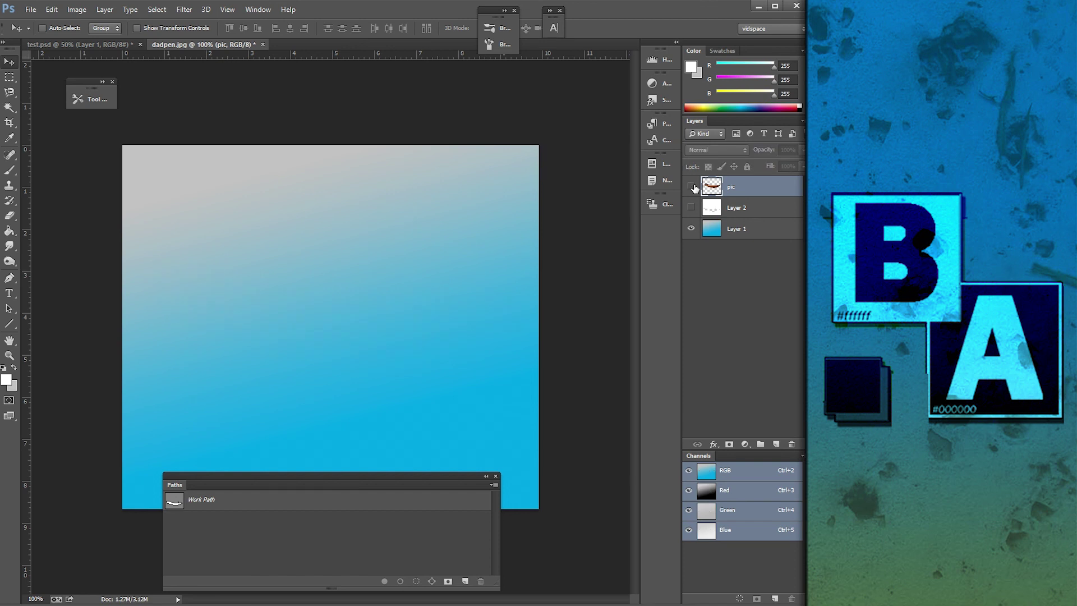
pyautogui.click(692, 187)
pyautogui.click(692, 187)
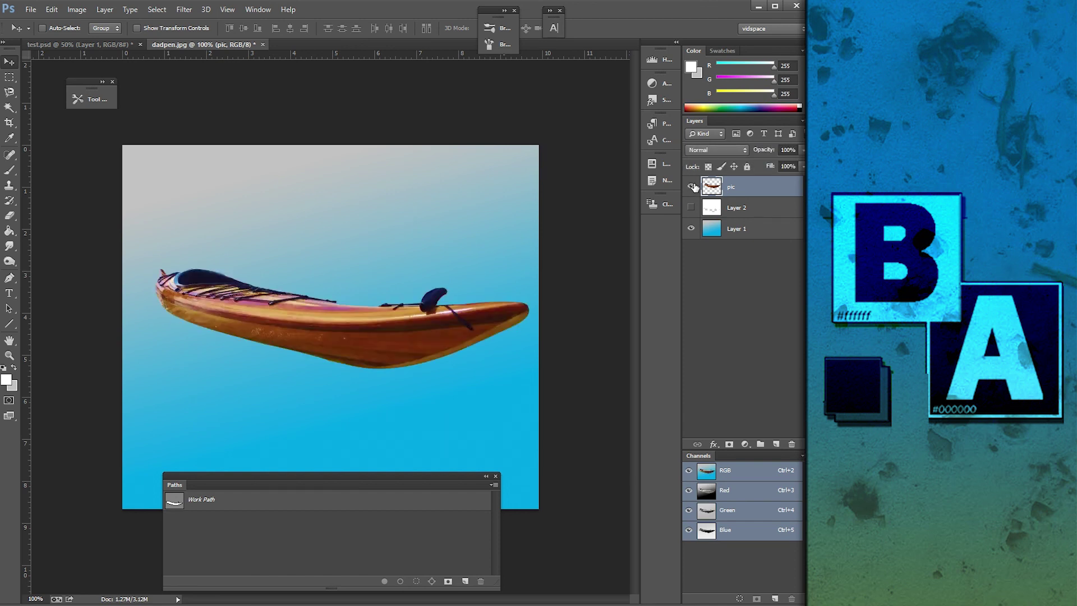
pyautogui.moveTo(396, 324); pyautogui.dragTo(381, 302)
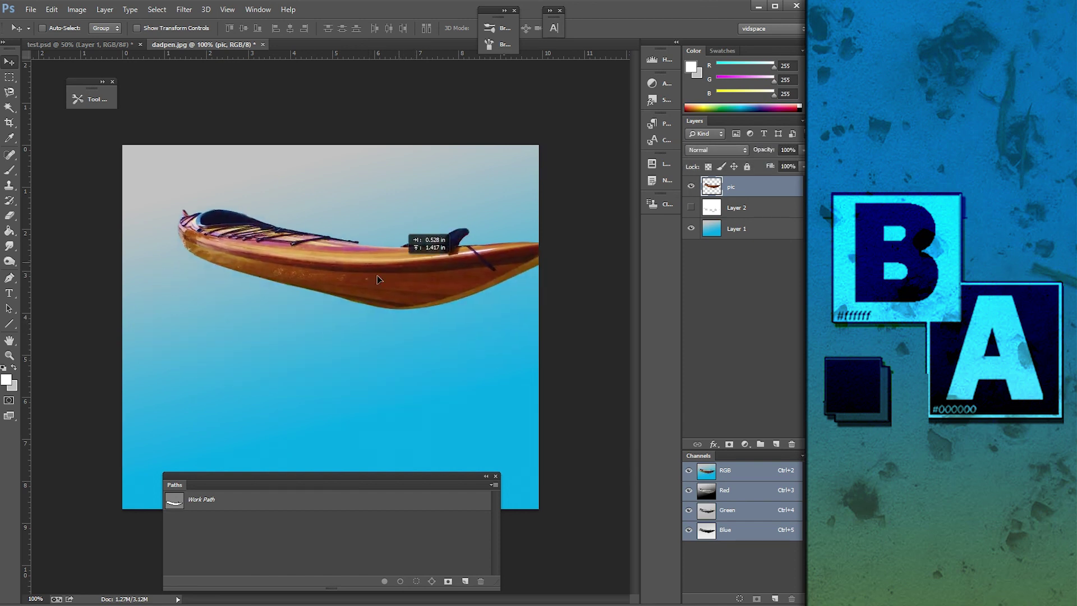